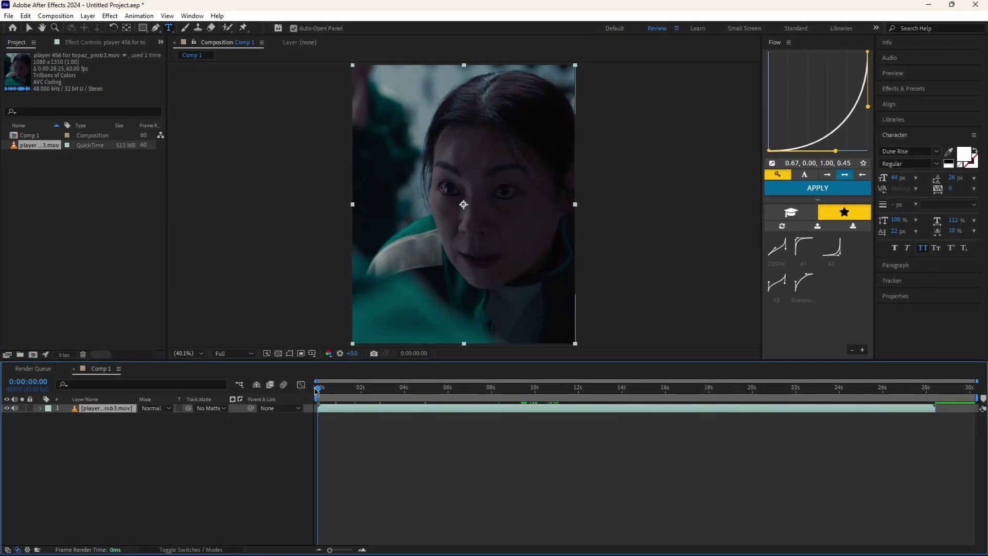
Set the work area to end at 0:00:07:59 and trim the composition to that work area
{"action": "left_click_drag", "start_coordinate": [524, 464], "coordinate": [509, 438]}
{"action": "scroll", "coordinate": [508, 429], "scroll_direction": "up", "scroll_amount": 1}
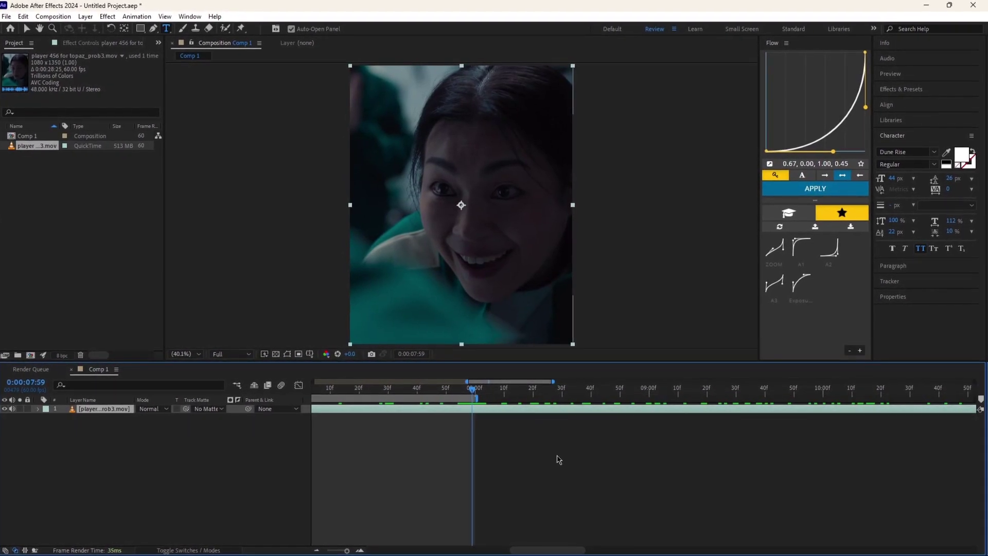
{"action": "key", "text": "ctrl+shift+x"}
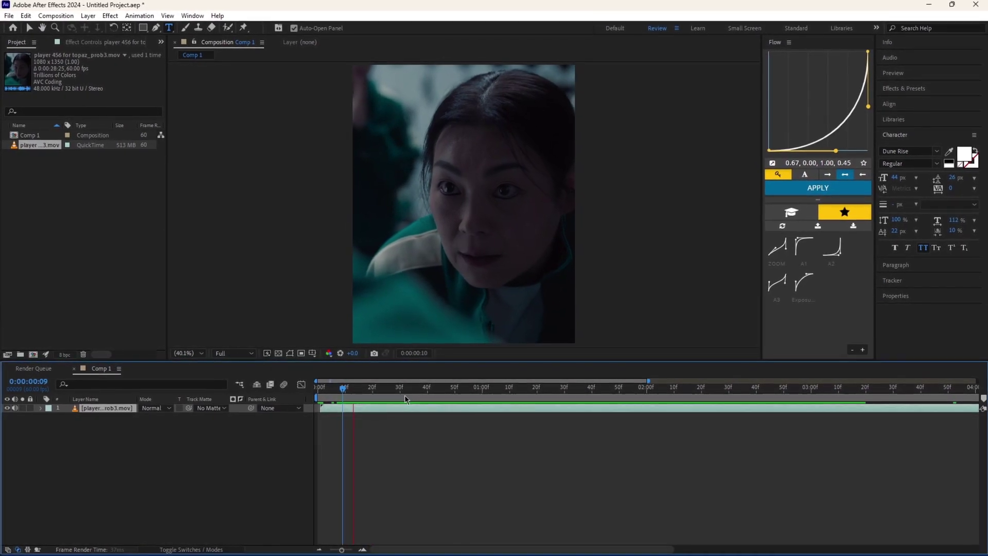
Set the composition's preview resolution to Quarter and play back the opening of the clip
{"action": "key", "text": "space"}
{"action": "left_click", "coordinate": [232, 354]}
{"action": "left_click", "coordinate": [240, 413]}
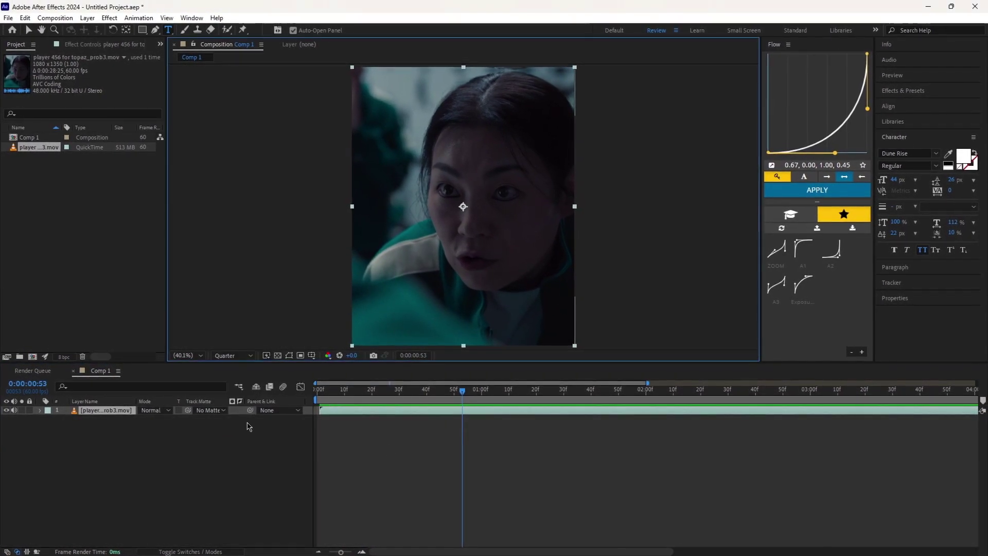
{"action": "left_click", "coordinate": [374, 393]}
{"action": "key", "text": "space"}
Move the current time to 0:00:00:30 and create a new empty text layer above the video
{"action": "left_click", "coordinate": [400, 394]}
{"action": "left_click", "coordinate": [414, 443]}
{"action": "right_click", "coordinate": [418, 446]}
{"action": "mouse_move", "coordinate": [453, 319]}
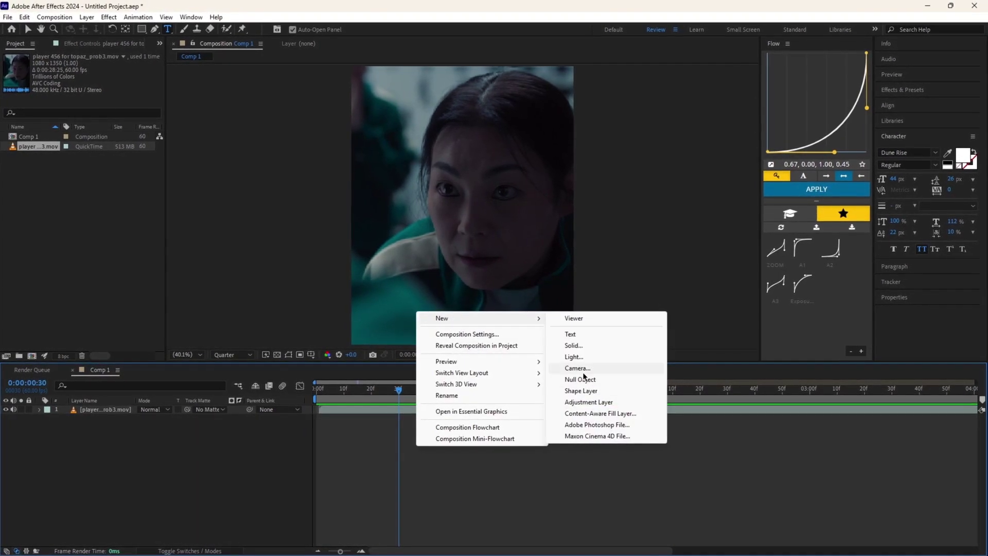
{"action": "left_click", "coordinate": [574, 335]}
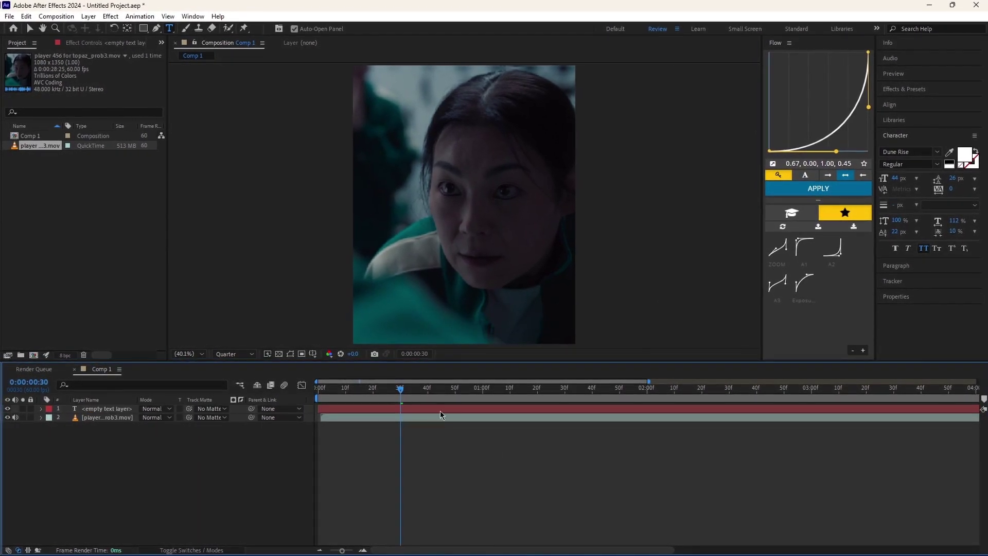
Split the text layer at 0:00:00:30 and delete the part before it
{"action": "key", "text": "ctrl+shift+d"}
{"action": "left_click", "coordinate": [386, 417]}
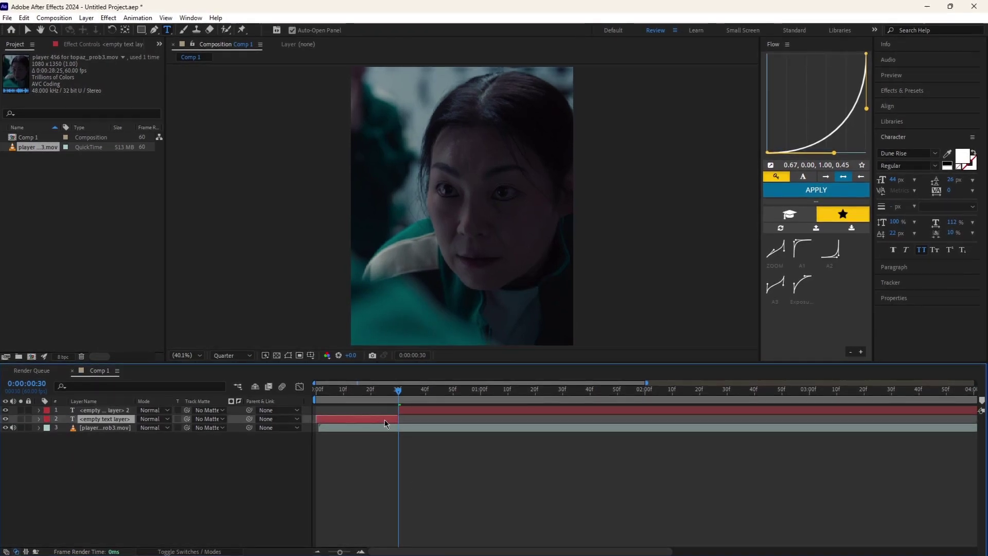
{"action": "key", "text": "Delete"}
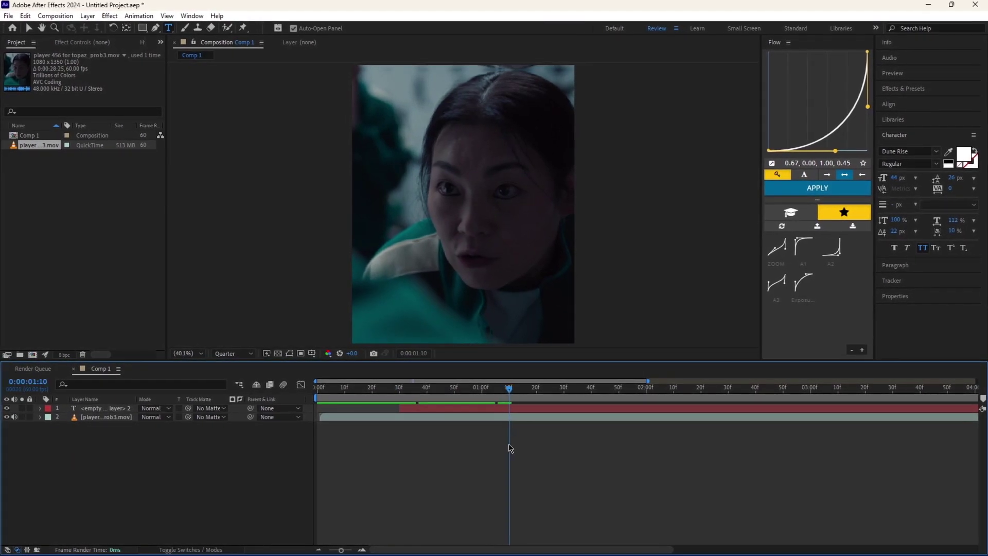
Play on to 0:00:03:01 and trim the end of the text layer to that time
{"action": "key", "text": "space"}
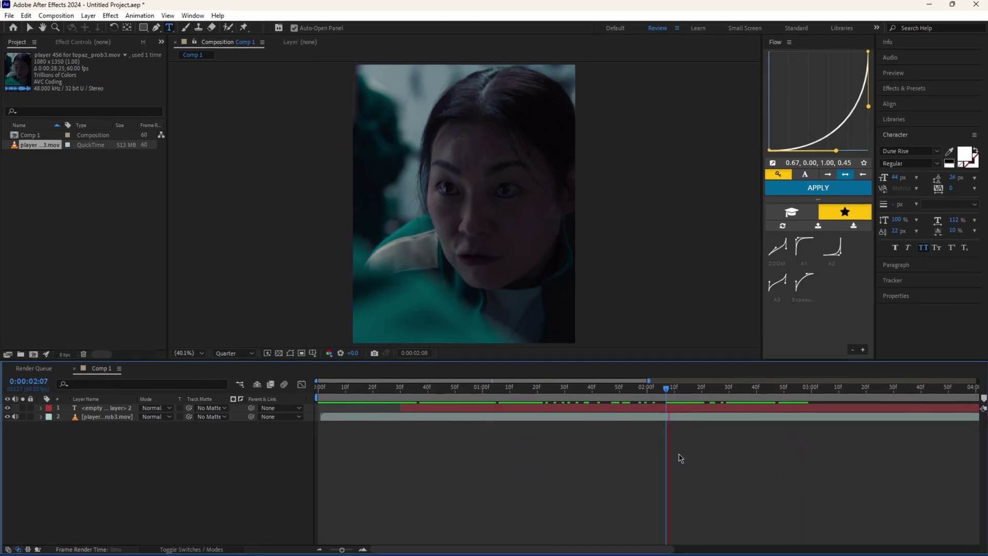
{"action": "left_click_drag", "start_coordinate": [807, 461], "coordinate": [816, 469]}
{"action": "left_click", "coordinate": [816, 409]}
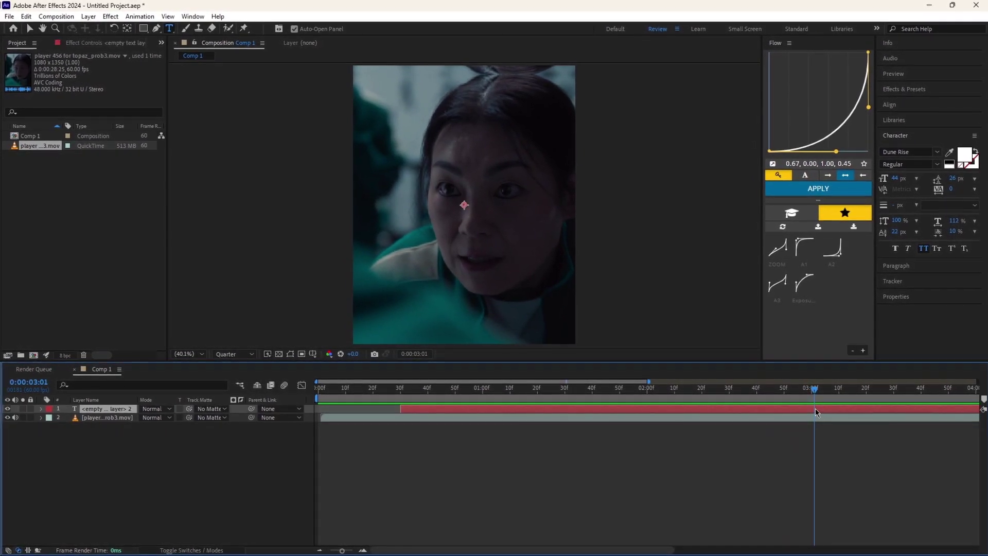
{"action": "key", "text": "alt+]"}
Move the current time to 0:00:01:16, switch to Notepad and copy the line "you scream until the moment you die" without its comma
{"action": "left_click_drag", "start_coordinate": [822, 394], "coordinate": [525, 463]}
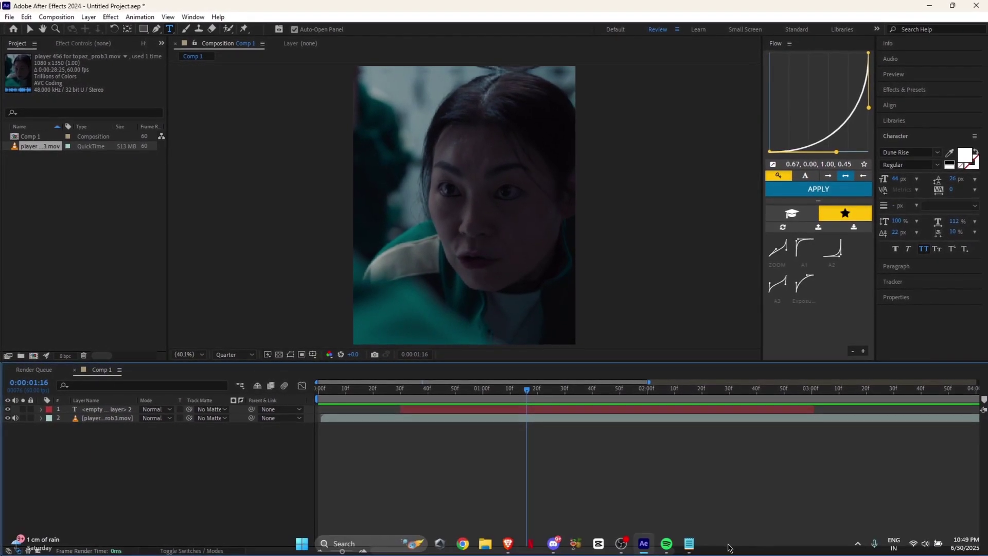
{"action": "left_click", "coordinate": [689, 543]}
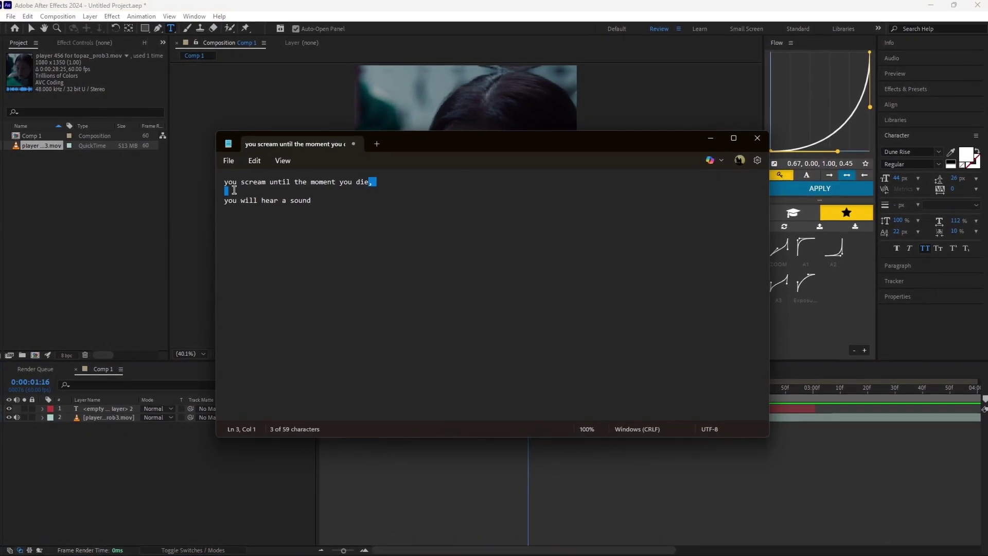
{"action": "left_click_drag", "start_coordinate": [369, 181], "coordinate": [218, 183]}
{"action": "key", "text": "ctrl+c"}
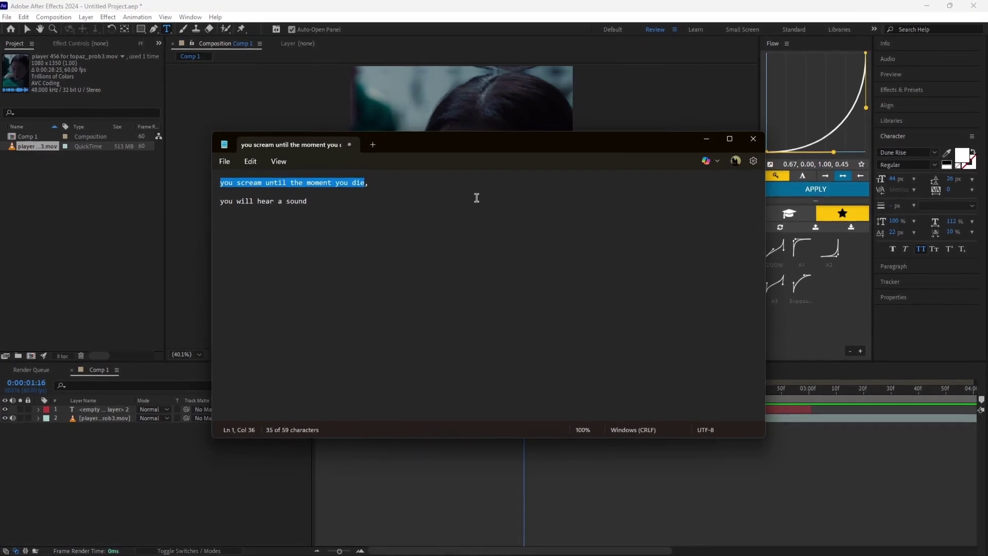
Back in After Effects, paste the copied line into the text layer and break it onto a second line after "the"
{"action": "left_click", "coordinate": [702, 497]}
{"action": "double_click", "coordinate": [472, 409]}
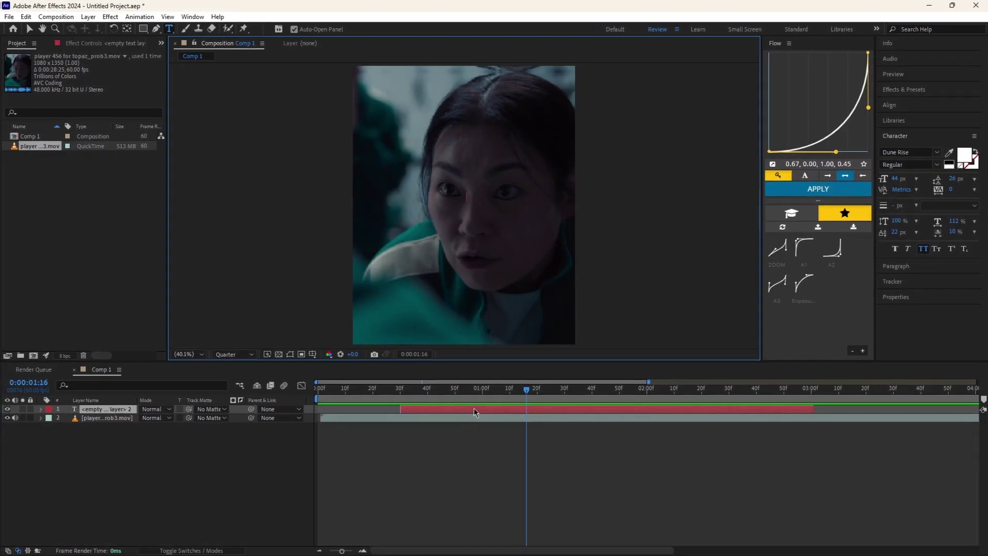
{"action": "key", "text": "ctrl+v"}
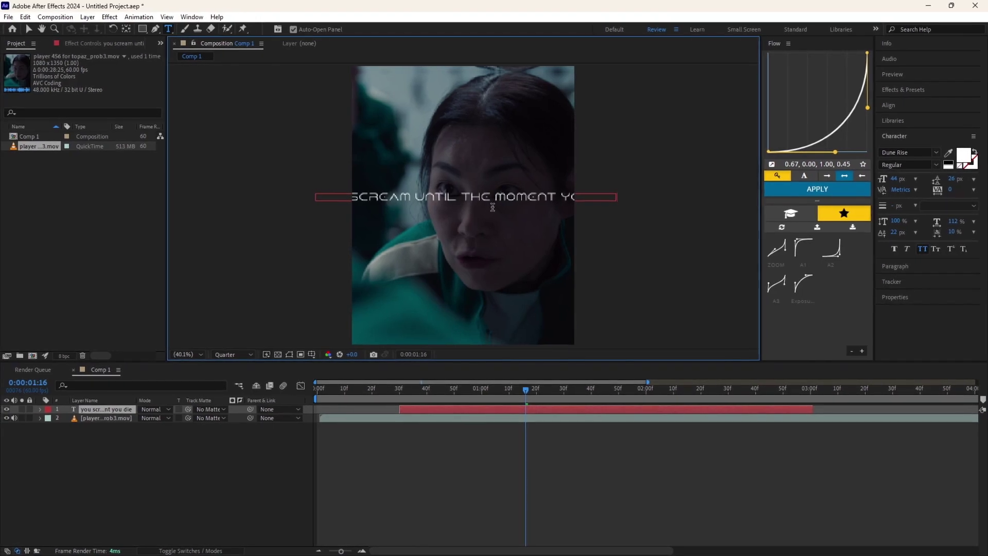
{"action": "key", "text": "Return"}
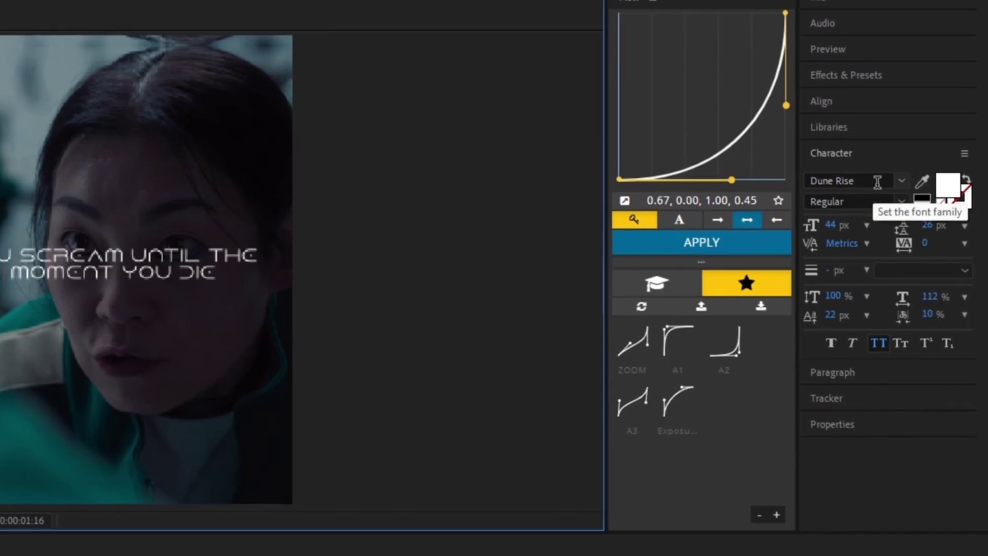
Review the text's character and paragraph settings, then display the layer properties
{"action": "left_click", "coordinate": [887, 154]}
{"action": "left_click", "coordinate": [893, 159]}
{"action": "left_click", "coordinate": [889, 182]}
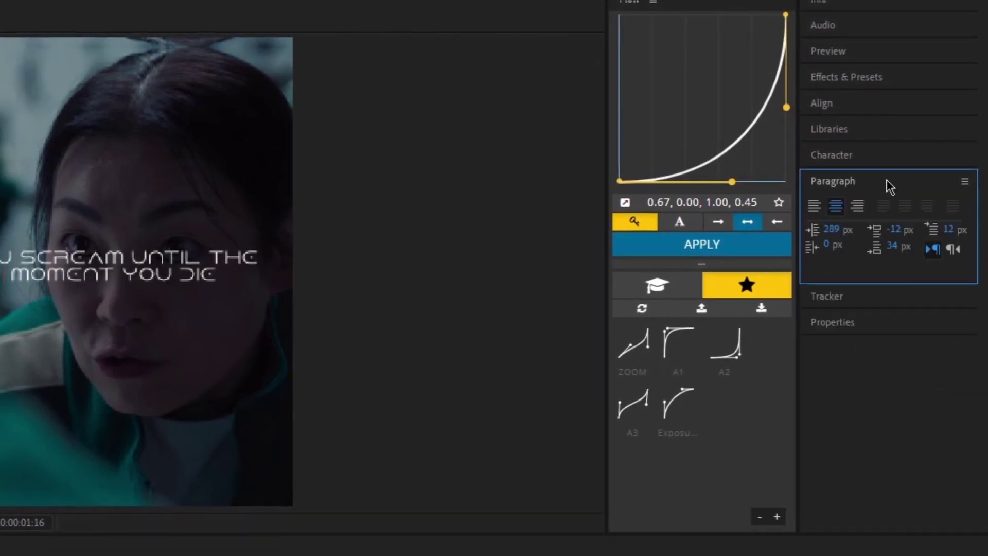
{"action": "left_click", "coordinate": [870, 322]}
{"action": "scroll", "coordinate": [902, 349], "scroll_direction": "down", "scroll_amount": 5}
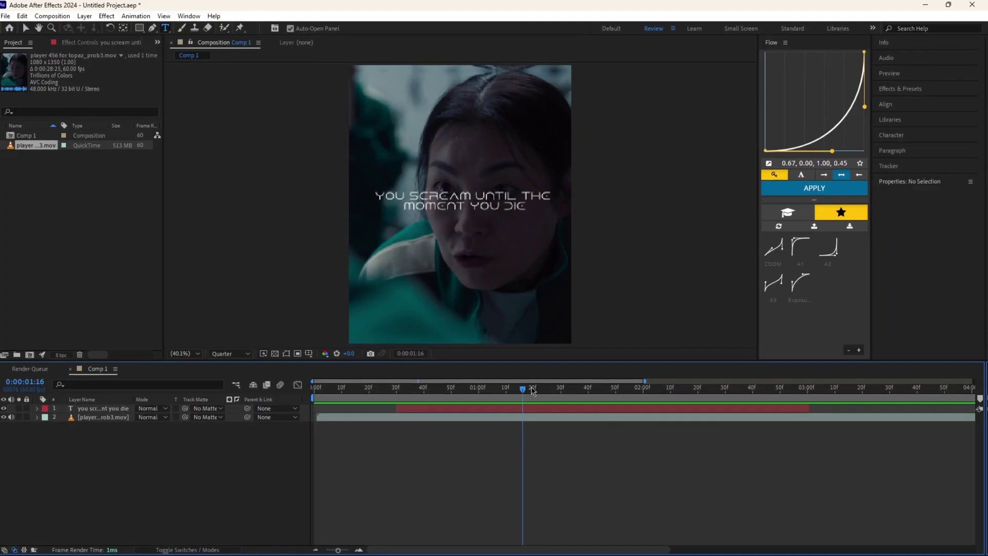
Move the current time to the text layer's start at 0:00:00:30 and select the layer
{"action": "left_click_drag", "start_coordinate": [528, 388], "coordinate": [419, 381]}
{"action": "left_click", "coordinate": [411, 409]}
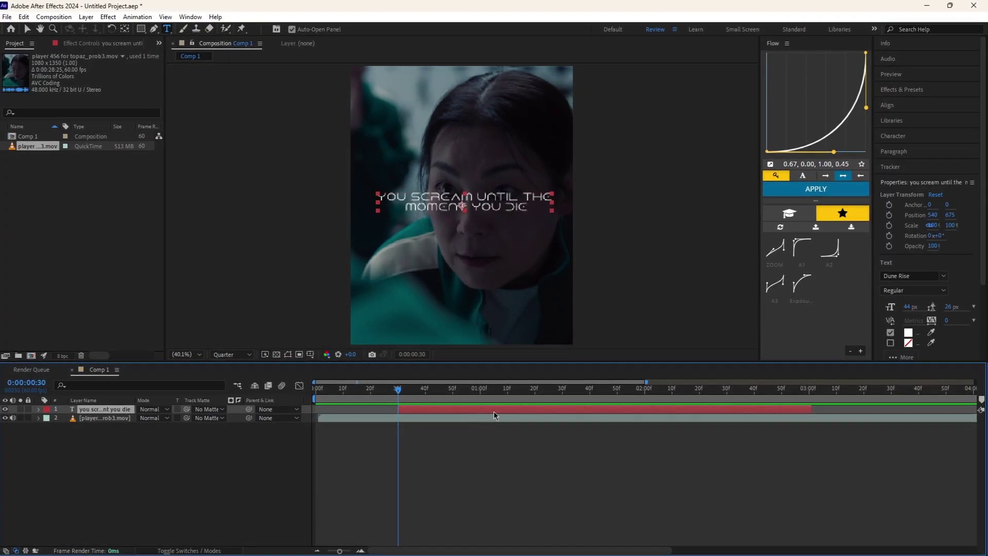
{"action": "key", "text": "ctrl+space"}
{"action": "type", "text": "fade up"}
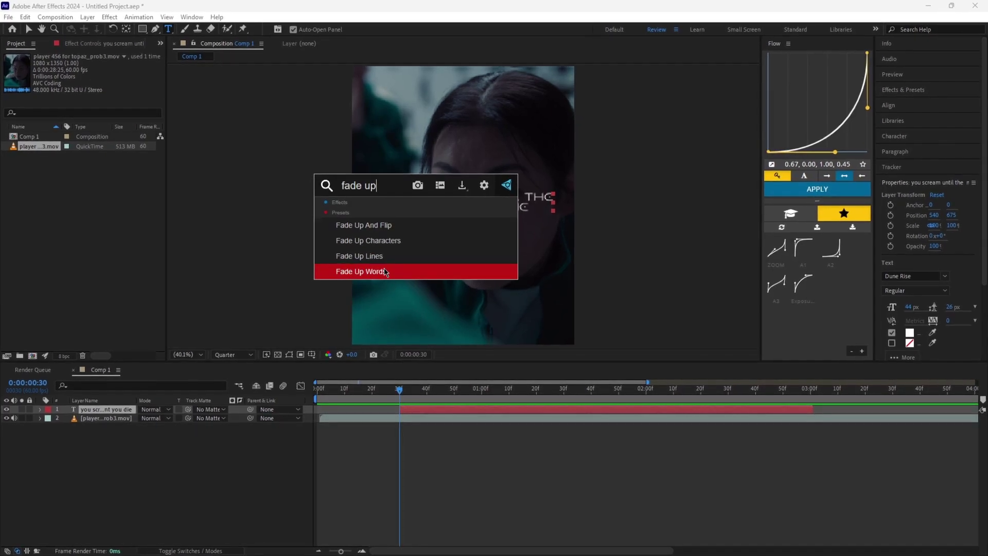
{"action": "left_click", "coordinate": [425, 458]}
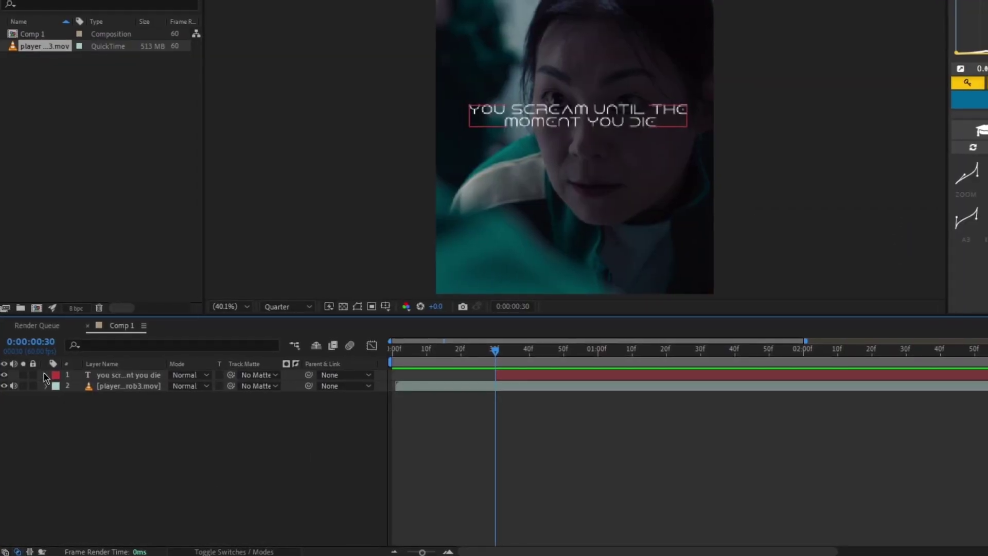
Add an Opacity animator to the text layer and set the animator's opacity to 0%
{"action": "left_click", "coordinate": [42, 408]}
{"action": "left_click", "coordinate": [294, 386]}
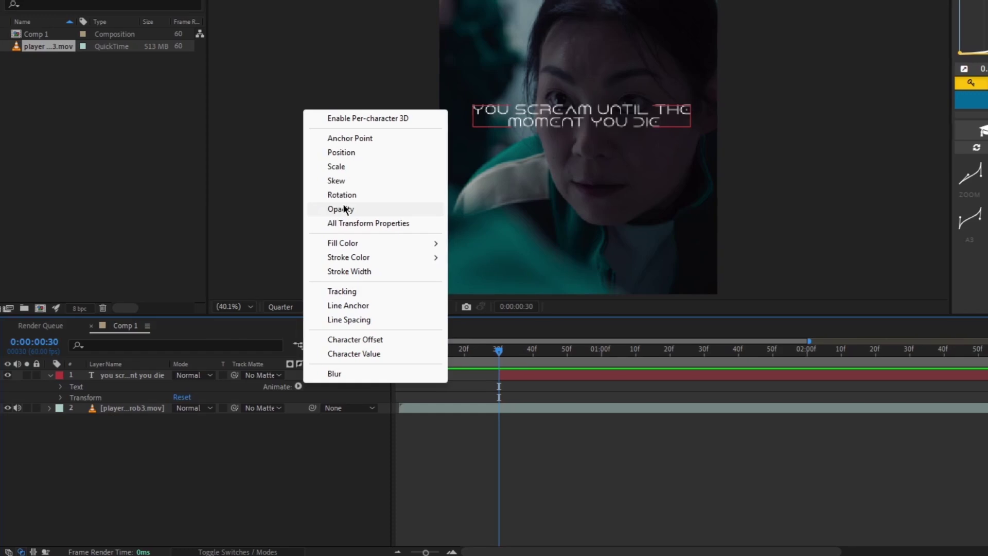
{"action": "left_click", "coordinate": [330, 209]}
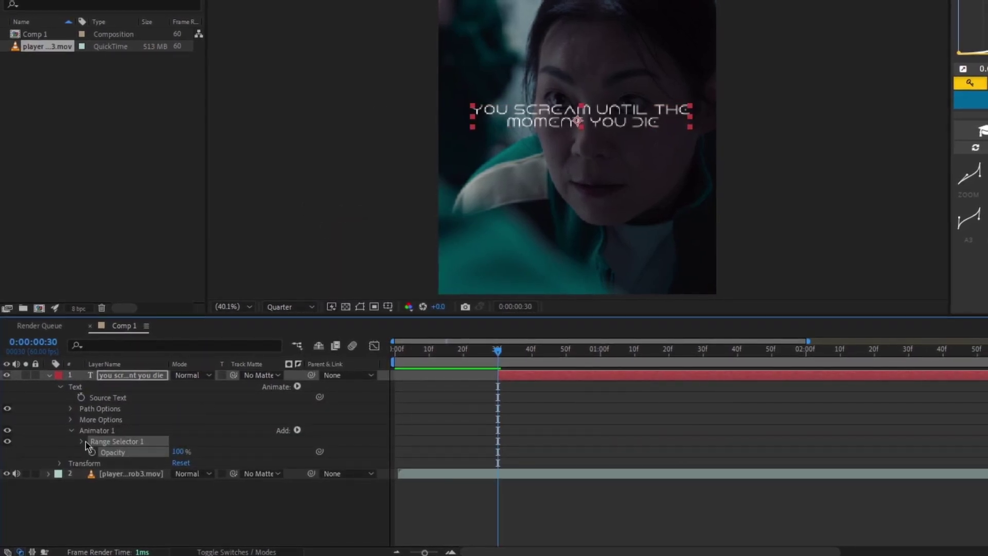
{"action": "left_click", "coordinate": [82, 442]}
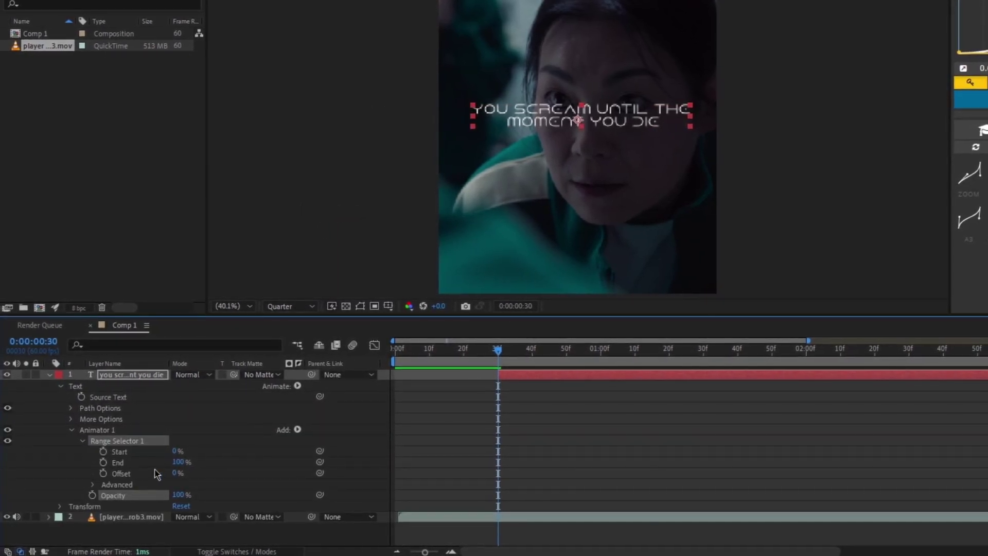
{"action": "left_click", "coordinate": [83, 441]}
{"action": "left_click", "coordinate": [178, 451]}
{"action": "type", "text": "0"}
{"action": "key", "text": "Return"}
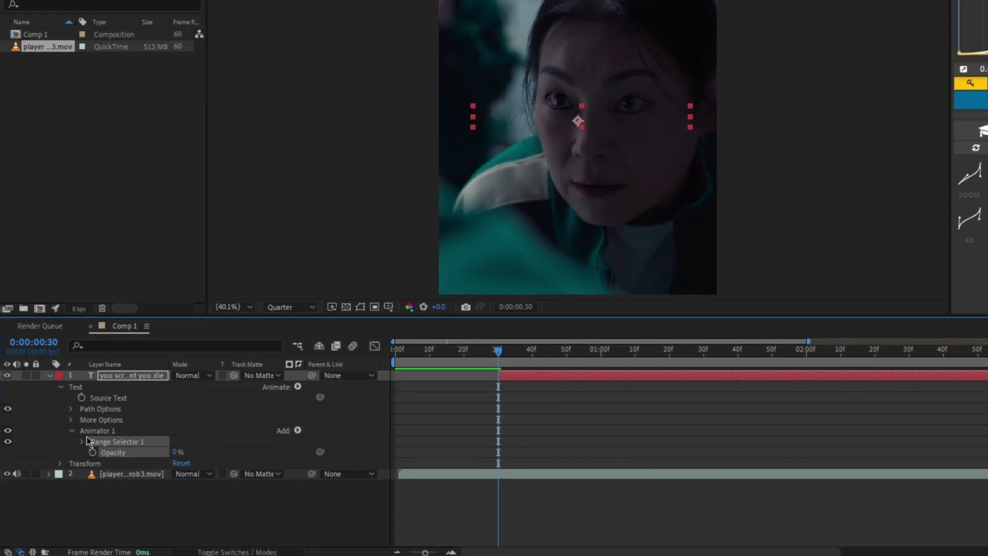
In the advanced options of the animator's range selector, base the selection on Words
{"action": "left_click", "coordinate": [82, 441]}
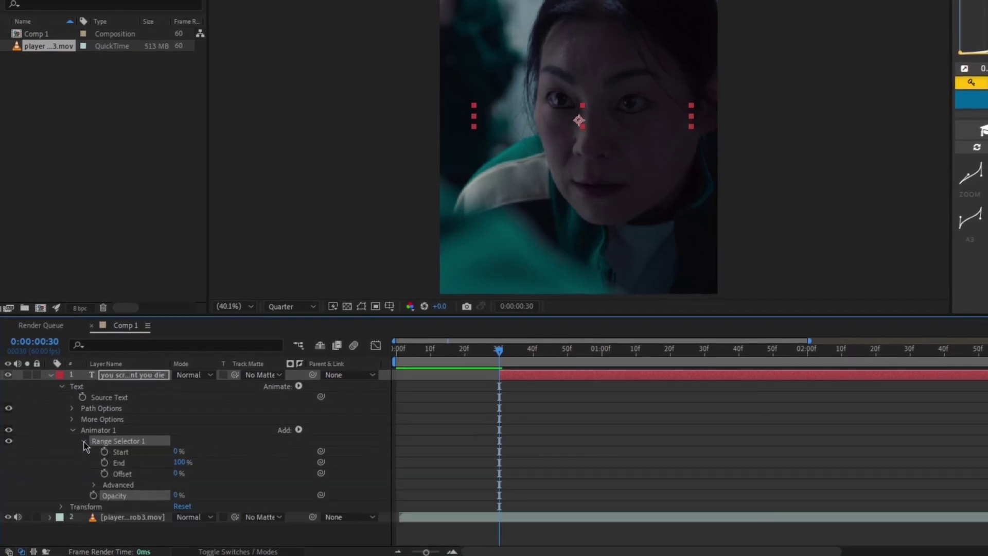
{"action": "left_click", "coordinate": [95, 485]}
{"action": "left_click", "coordinate": [236, 467]}
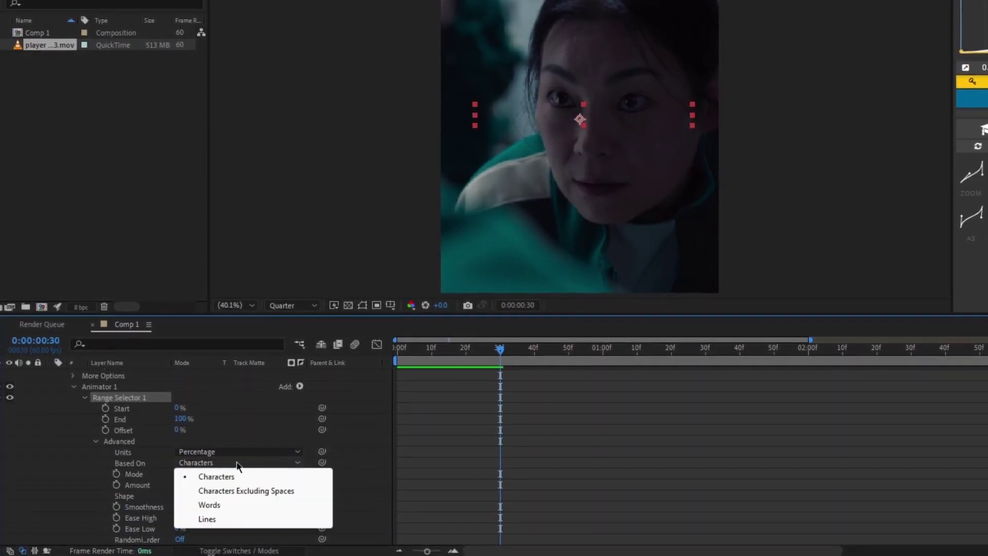
{"action": "left_click", "coordinate": [218, 502]}
{"action": "scroll", "coordinate": [218, 500], "scroll_direction": "up", "scroll_amount": 3}
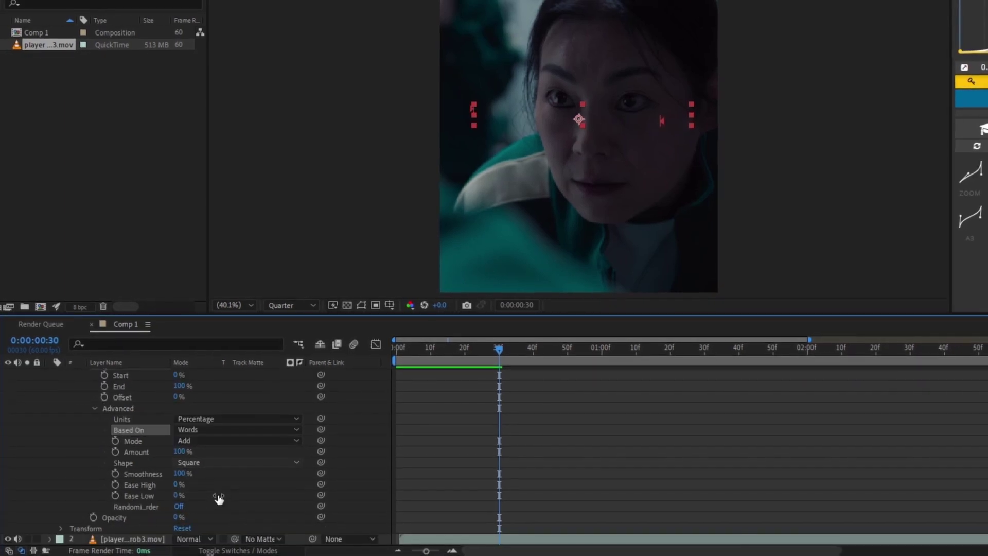
Keyframe the range selector's Start at 0% at 0:00:00:30 and at 14% at 0:00:00:56
{"action": "left_click", "coordinate": [105, 452]}
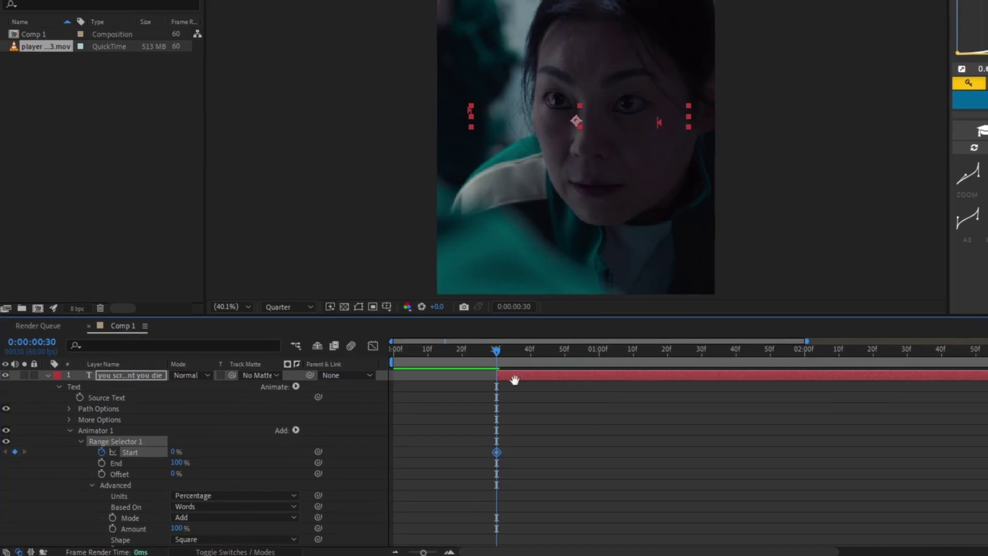
{"action": "key", "text": "space"}
{"action": "mouse_move", "coordinate": [580, 355]}
{"action": "left_mouse_down"}
{"action": "mouse_move", "coordinate": [595, 374]}
{"action": "mouse_move", "coordinate": [585, 372]}
{"action": "left_mouse_up"}
{"action": "left_click", "coordinate": [172, 451]}
{"action": "type", "text": "14"}
{"action": "key", "text": "Return"}
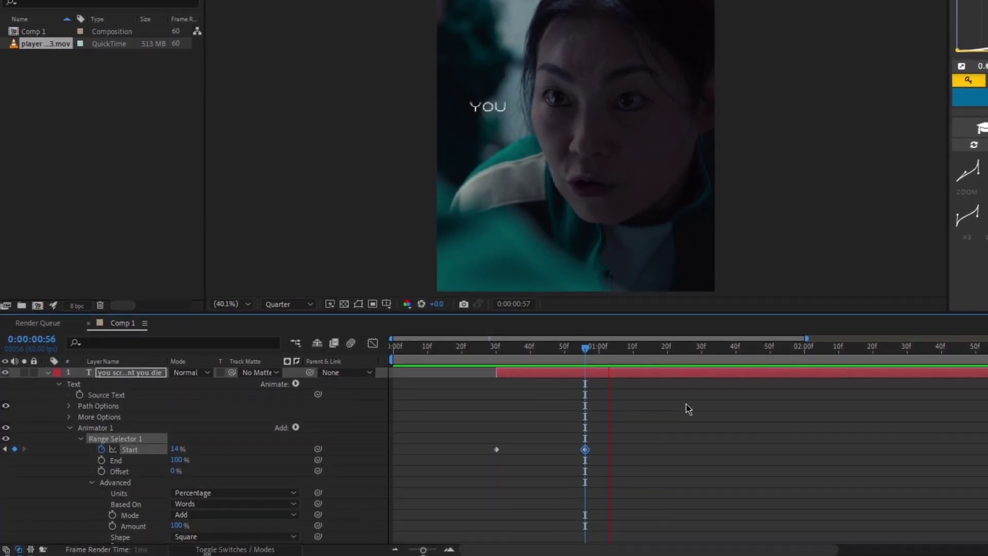
Add a Start keyframe at about 0:00:01:38 and another with a value of 100% at 0:00:02:39
{"action": "left_click_drag", "start_coordinate": [721, 353], "coordinate": [943, 447]}
{"action": "left_click", "coordinate": [15, 450]}
{"action": "left_click", "coordinate": [178, 452]}
{"action": "type", "text": "100"}
{"action": "key", "text": "Return"}
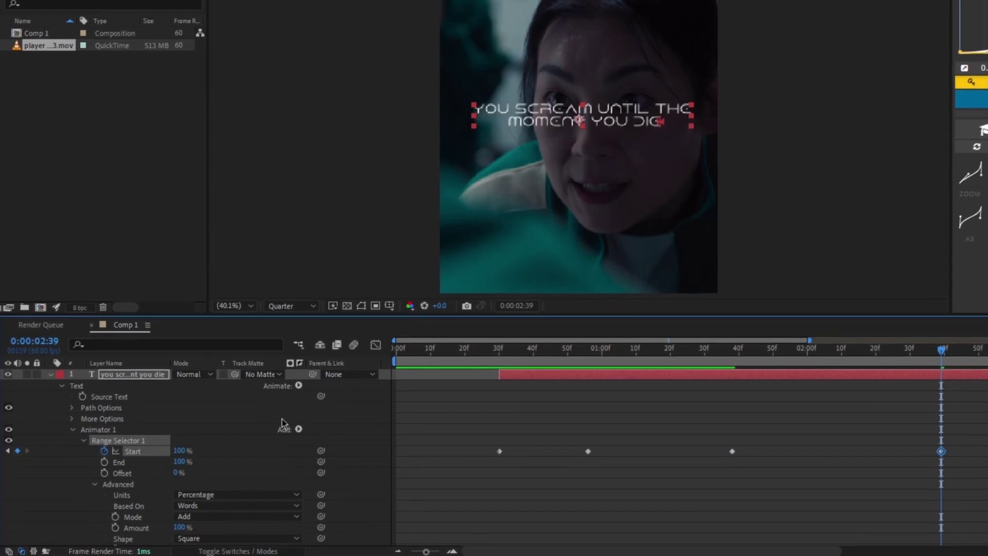
Add a second Opacity animator to the text layer and set its opacity to 0%
{"action": "left_click", "coordinate": [300, 388]}
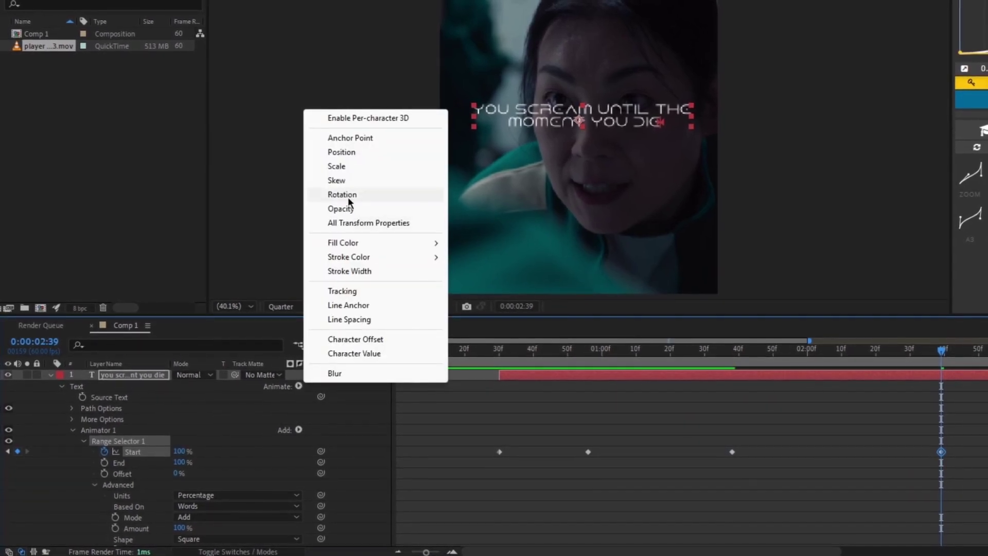
{"action": "left_click", "coordinate": [354, 211]}
{"action": "left_click", "coordinate": [301, 385]}
{"action": "left_click", "coordinate": [335, 205]}
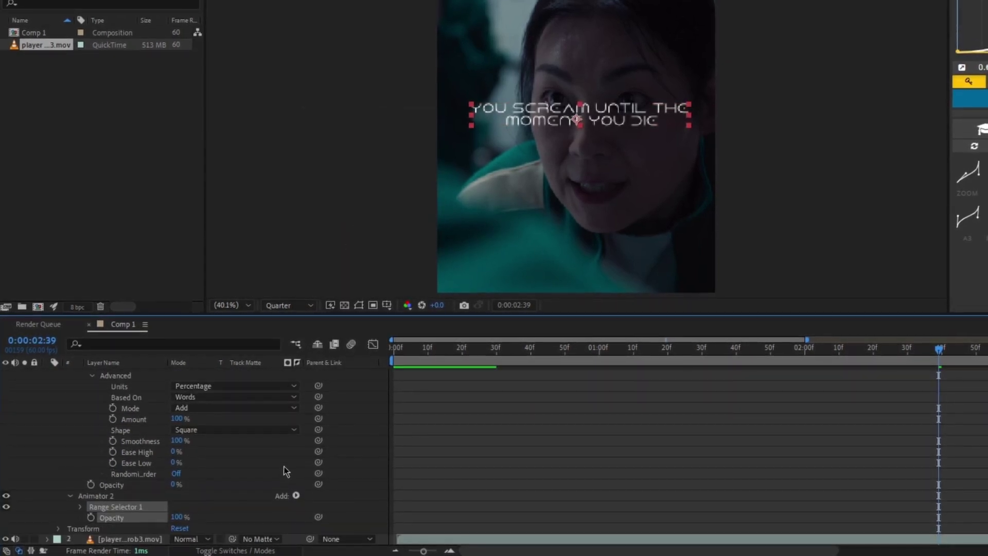
{"action": "left_click_drag", "start_coordinate": [177, 517], "coordinate": [85, 523]}
In the second animator's advanced range selector options, set the shape to Ramp Down and Ease High to -50%
{"action": "left_click", "coordinate": [79, 509]}
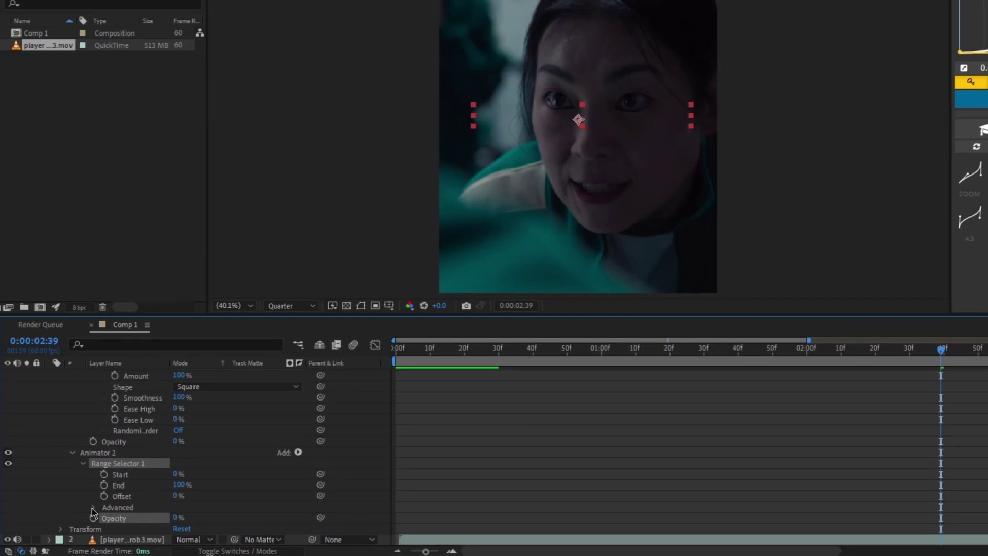
{"action": "scroll", "coordinate": [167, 509], "scroll_direction": "down", "scroll_amount": 5}
{"action": "left_click", "coordinate": [238, 463]}
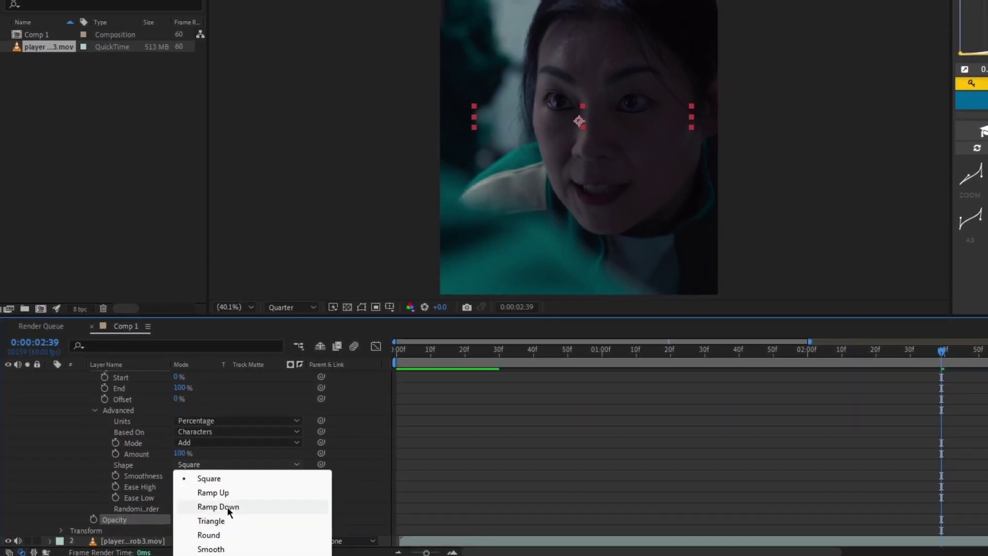
{"action": "left_click", "coordinate": [227, 508]}
{"action": "type", "text": "-50"}
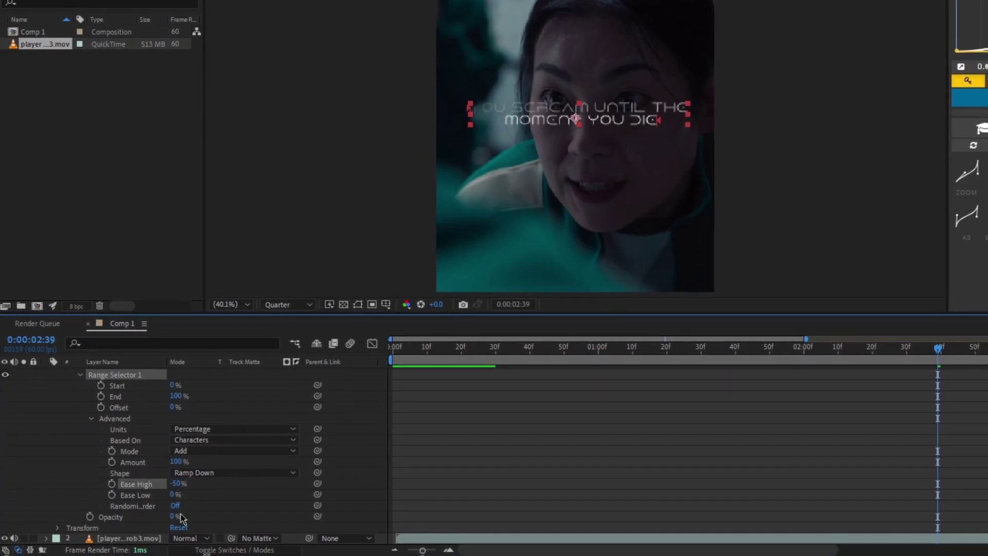
Set the second animator's Ease Low to 50% and its range selector's Offset to -100%
{"action": "left_click", "coordinate": [178, 496]}
{"action": "type", "text": "50"}
{"action": "key", "text": "Return"}
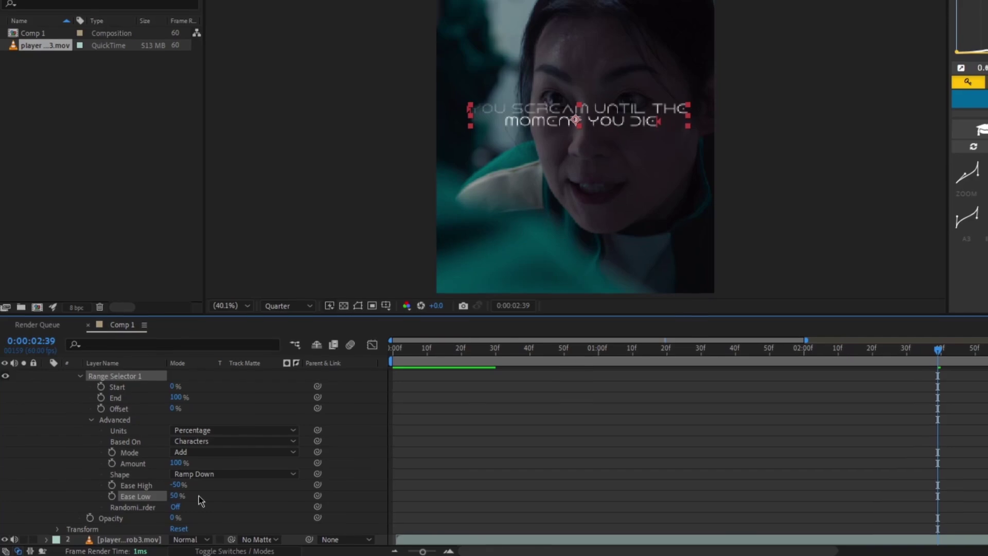
{"action": "left_click_drag", "start_coordinate": [175, 408], "coordinate": [120, 416]}
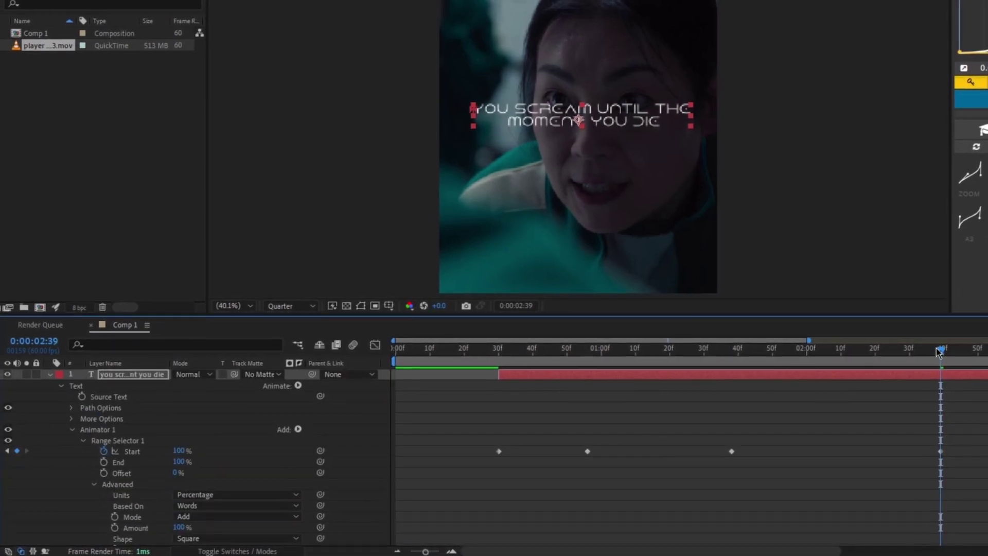
Keyframe the second range selector's Offset at -100% at 0:00:02:15 and 100% at 0:00:02:59, showing the layer's keyframes
{"action": "left_click_drag", "start_coordinate": [939, 350], "coordinate": [859, 373]}
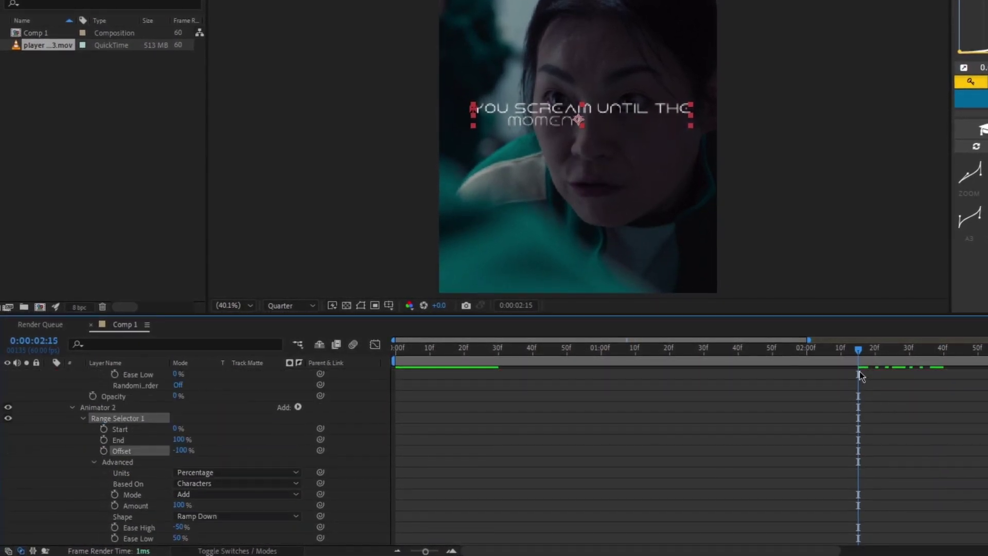
{"action": "scroll", "coordinate": [97, 428], "scroll_direction": "down", "scroll_amount": 3}
{"action": "left_click", "coordinate": [105, 409]}
{"action": "key", "text": "space"}
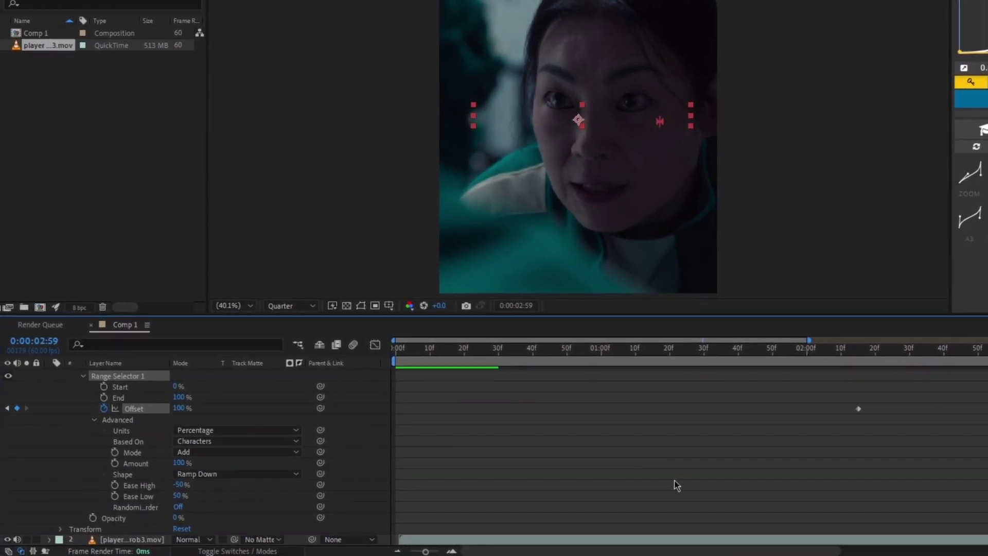
{"action": "key", "text": "u"}
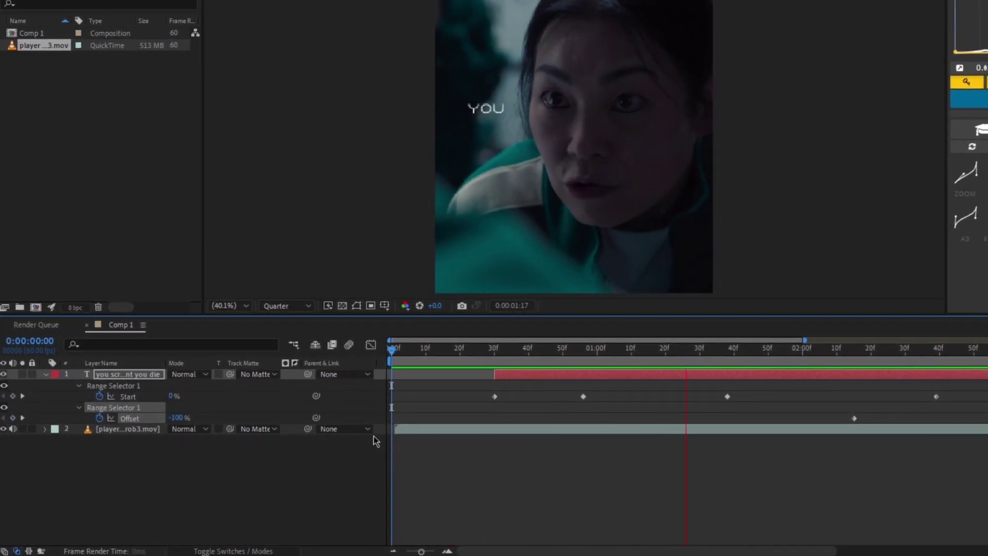
Examine the lyric text up close at 0:00:01:54
{"action": "left_click_drag", "start_coordinate": [743, 354], "coordinate": [785, 401]}
{"action": "scroll", "coordinate": [623, 167], "scroll_direction": "up", "scroll_amount": 3}
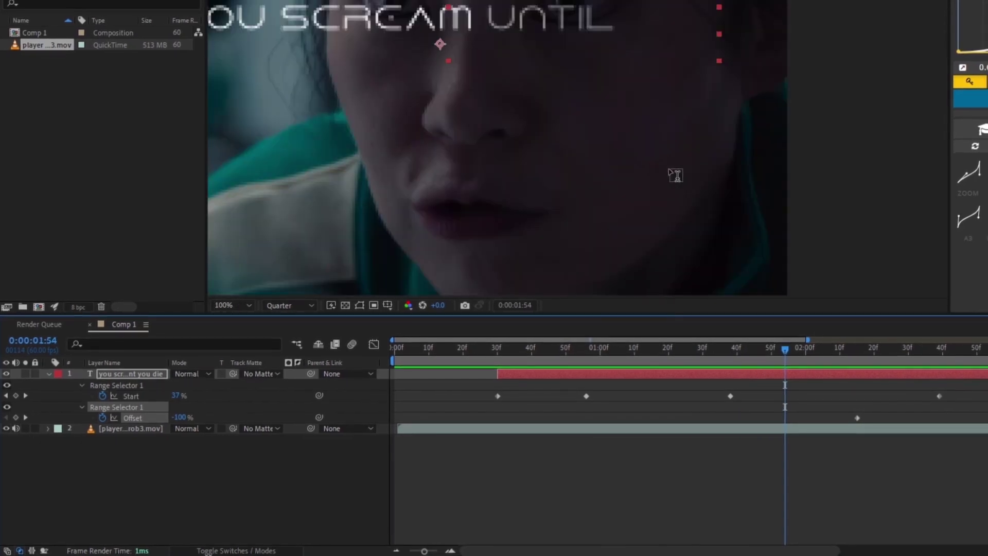
{"action": "left_click_drag", "start_coordinate": [575, 159], "coordinate": [745, 201]}
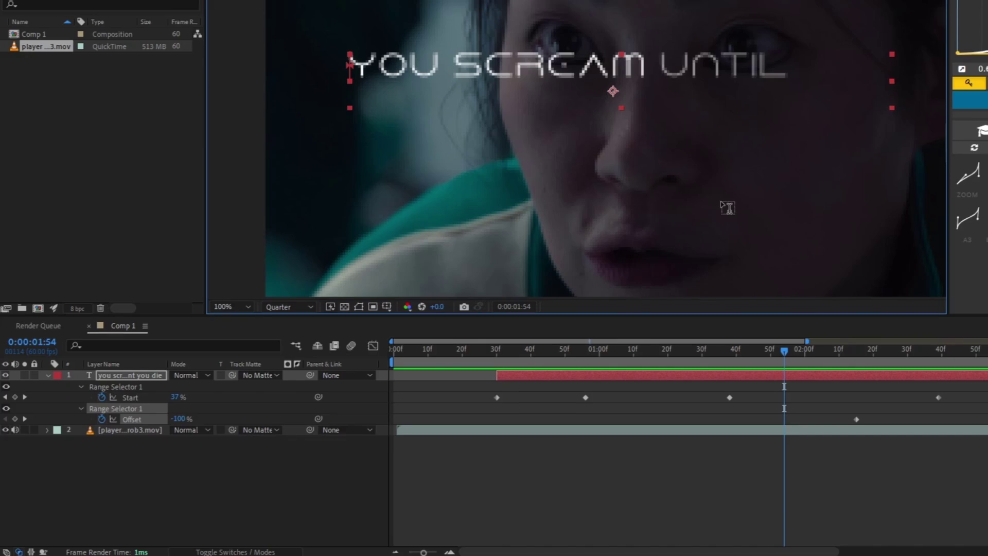
{"action": "left_click", "coordinate": [709, 200]}
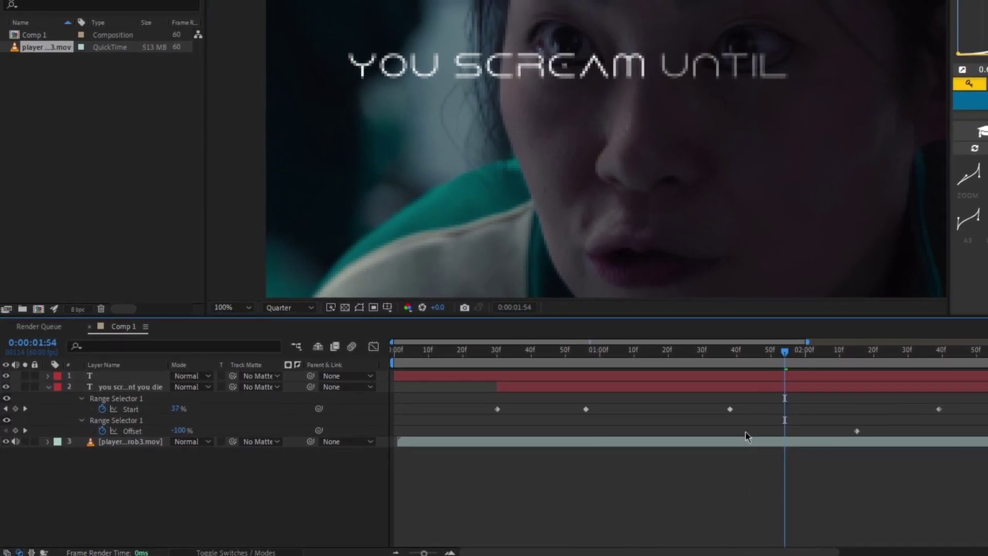
{"action": "left_click", "coordinate": [757, 373]}
{"action": "left_click", "coordinate": [779, 375]}
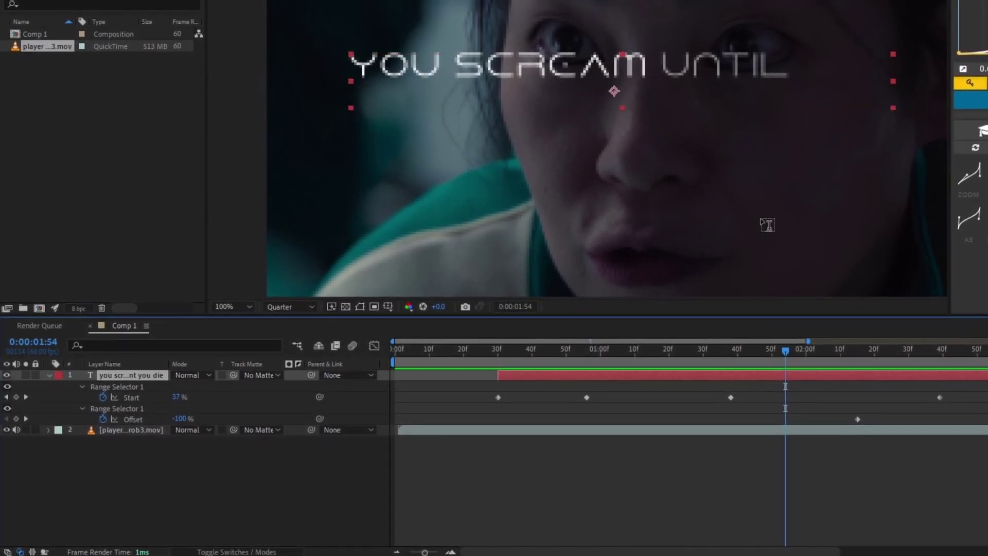
{"action": "left_click_drag", "start_coordinate": [755, 204], "coordinate": [718, 198]}
Apply the Increase Tracking preset to the lyric text layer at 0:00:00:30
{"action": "left_click_drag", "start_coordinate": [788, 355], "coordinate": [933, 431]}
{"action": "left_click_drag", "start_coordinate": [932, 386], "coordinate": [526, 387]}
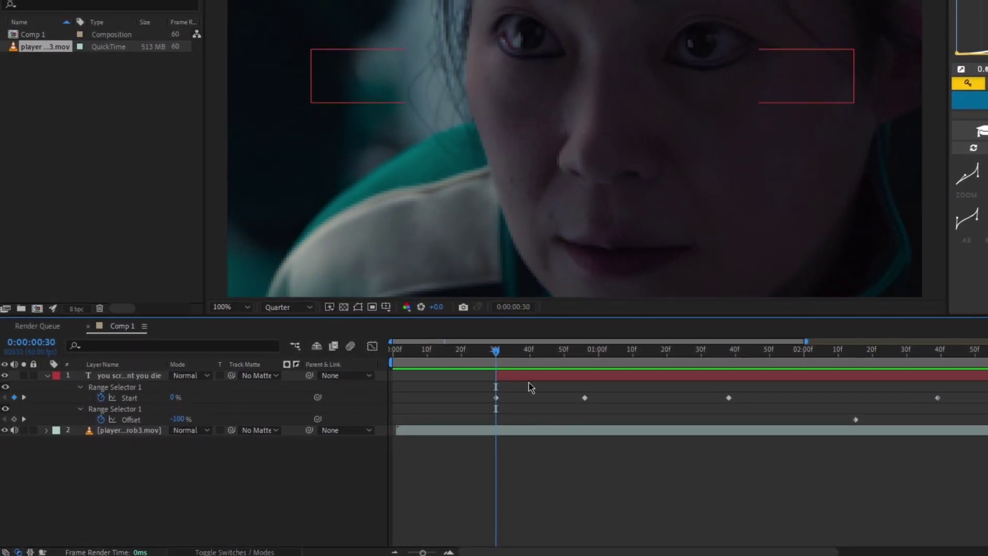
{"action": "left_click", "coordinate": [530, 378]}
{"action": "type", "text": "incre"}
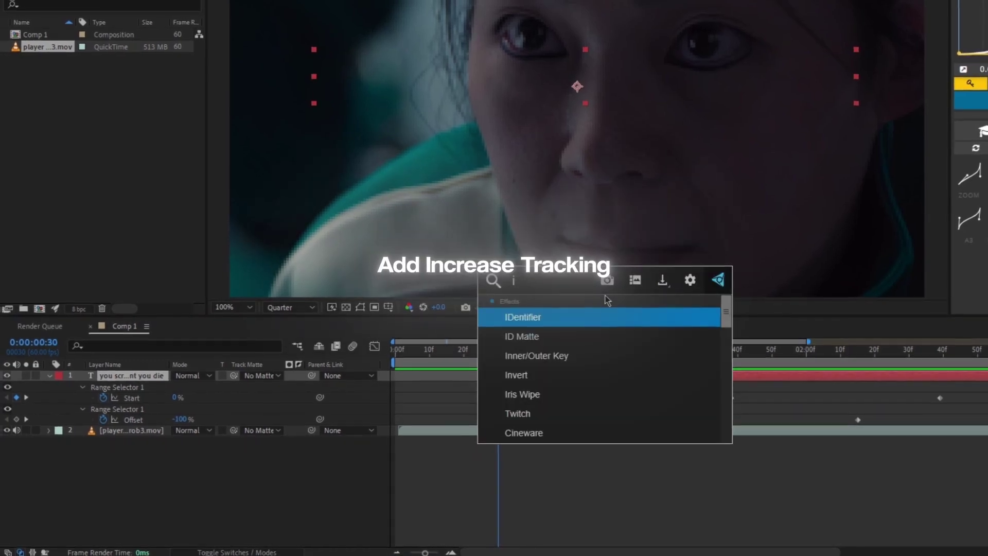
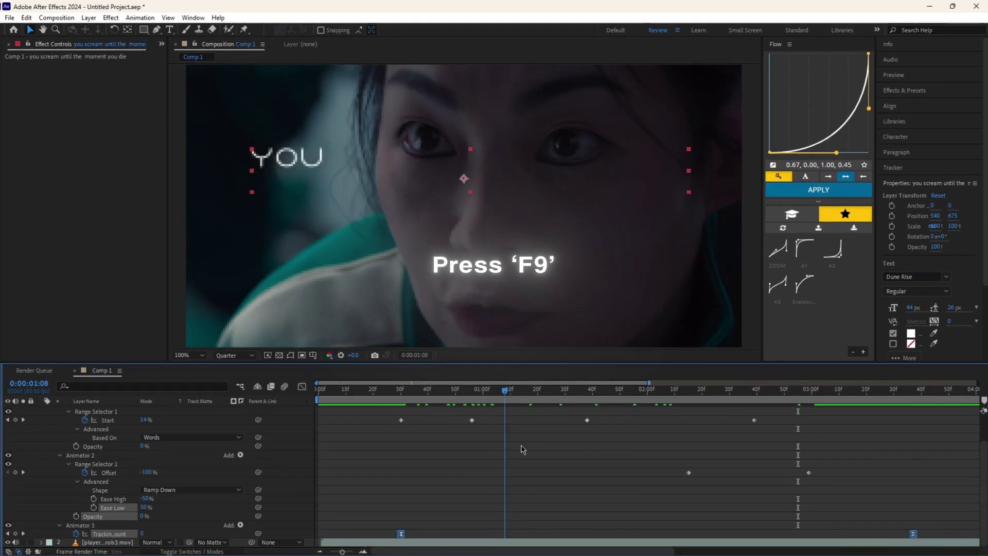
Keyframe the text layer's Scale from 100% at 0:00:00:30 to 105% at 0:00:03:01 and ease both keyframes
{"action": "left_click", "coordinate": [399, 387]}
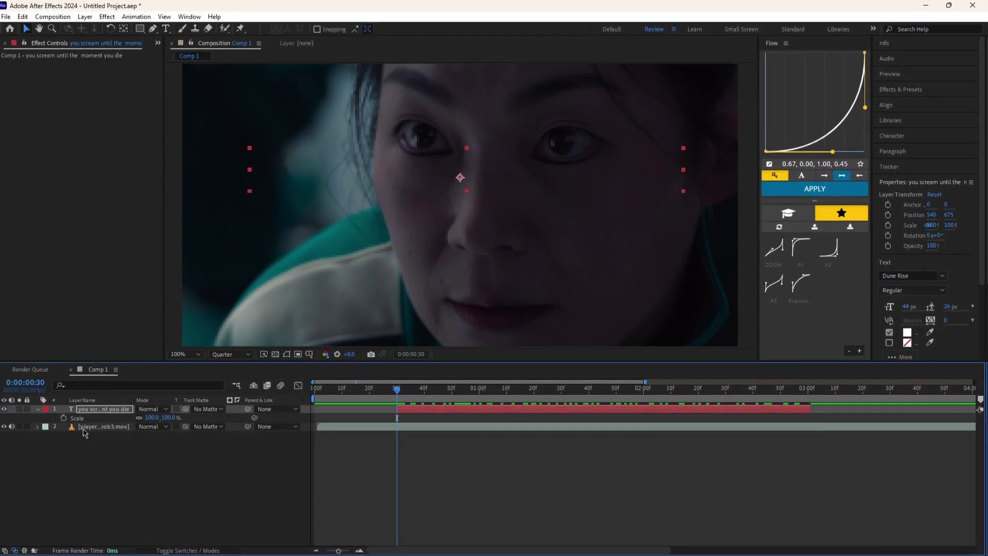
{"action": "left_click_drag", "start_coordinate": [399, 391], "coordinate": [820, 493]}
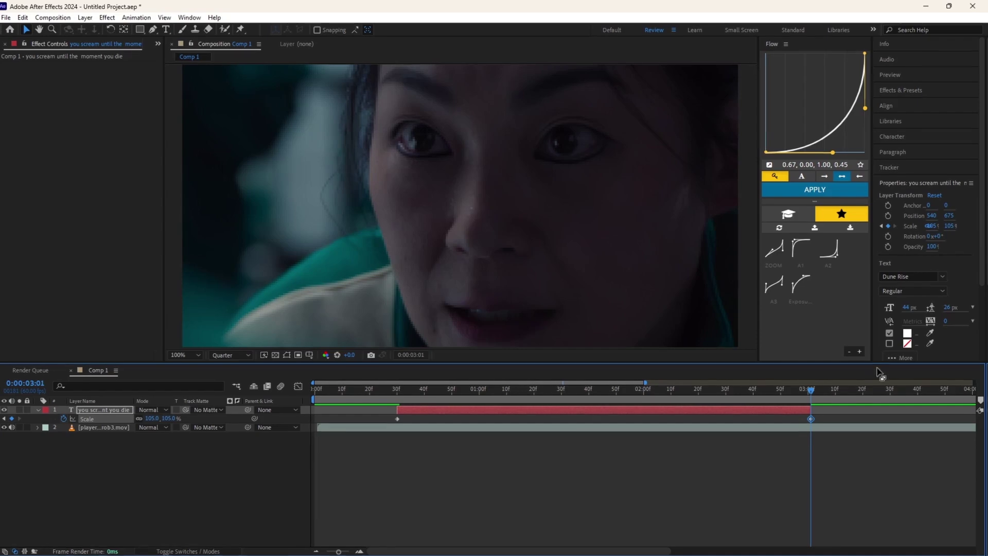
{"action": "left_click", "coordinate": [337, 419]}
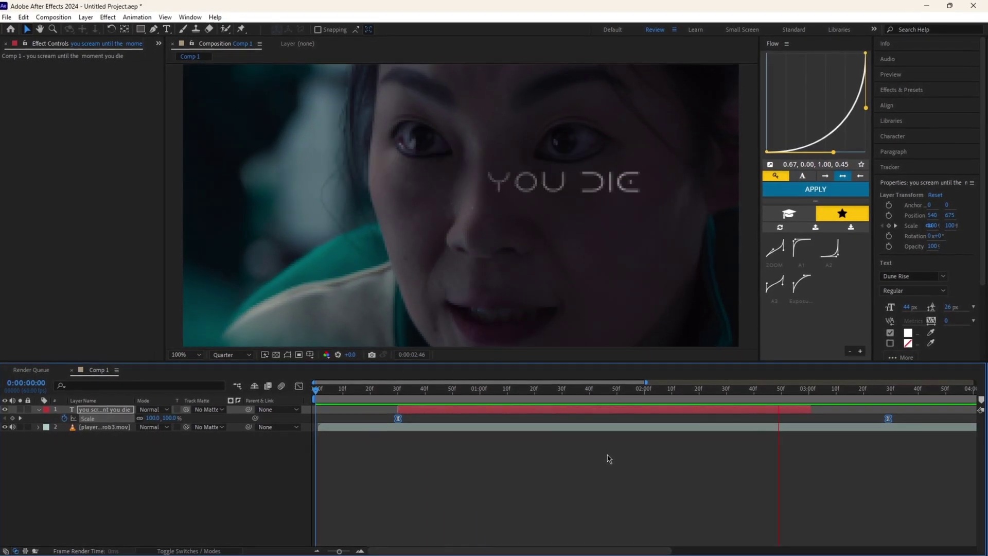
Move only the last Scale keyframe out to about 0:00:03:36 and check the text at 0:00:02:26
{"action": "left_click_drag", "start_coordinate": [869, 400], "coordinate": [835, 400]}
{"action": "left_click_drag", "start_coordinate": [891, 419], "coordinate": [898, 420]}
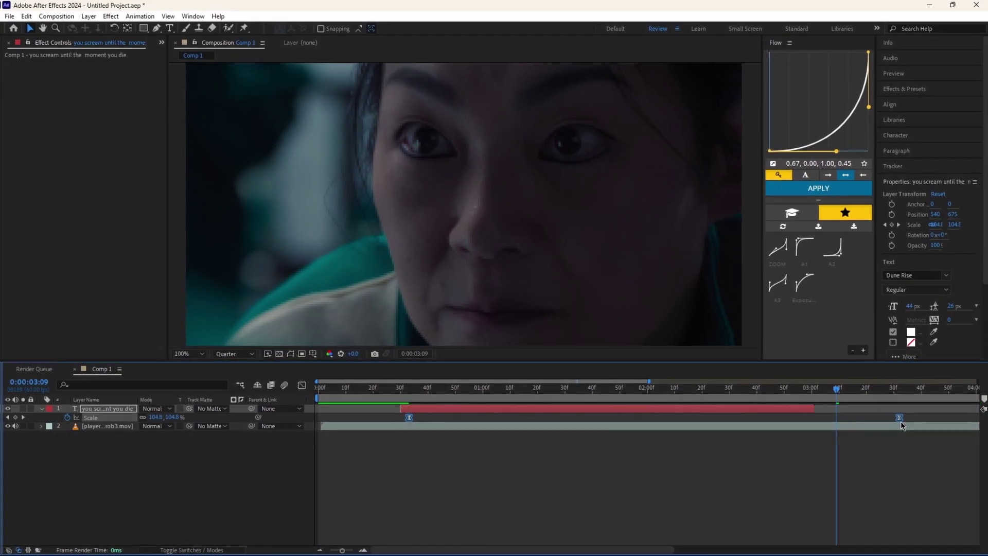
{"action": "key", "text": "ctrl+z"}
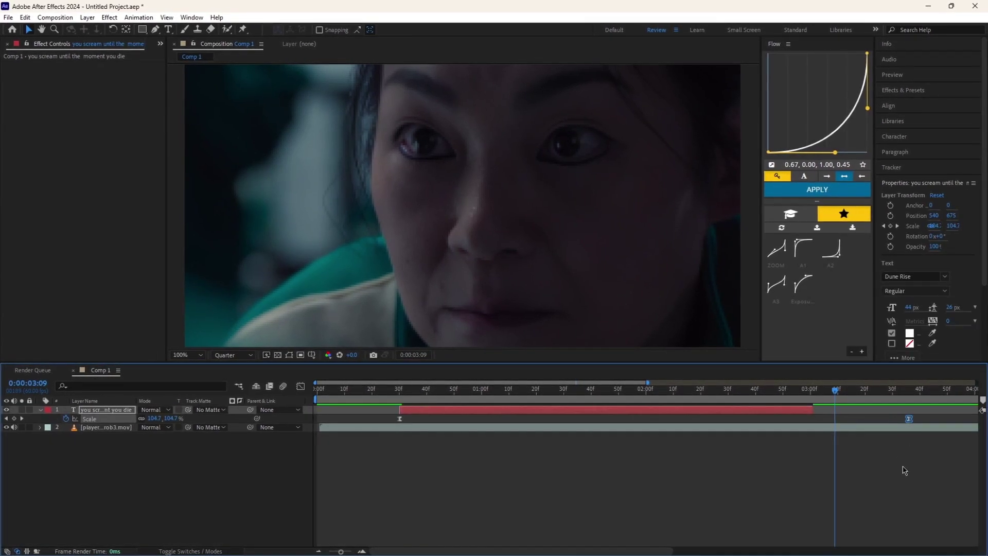
{"action": "left_click_drag", "start_coordinate": [837, 400], "coordinate": [717, 553]}
{"action": "left_click_drag", "start_coordinate": [693, 396], "coordinate": [715, 396]}
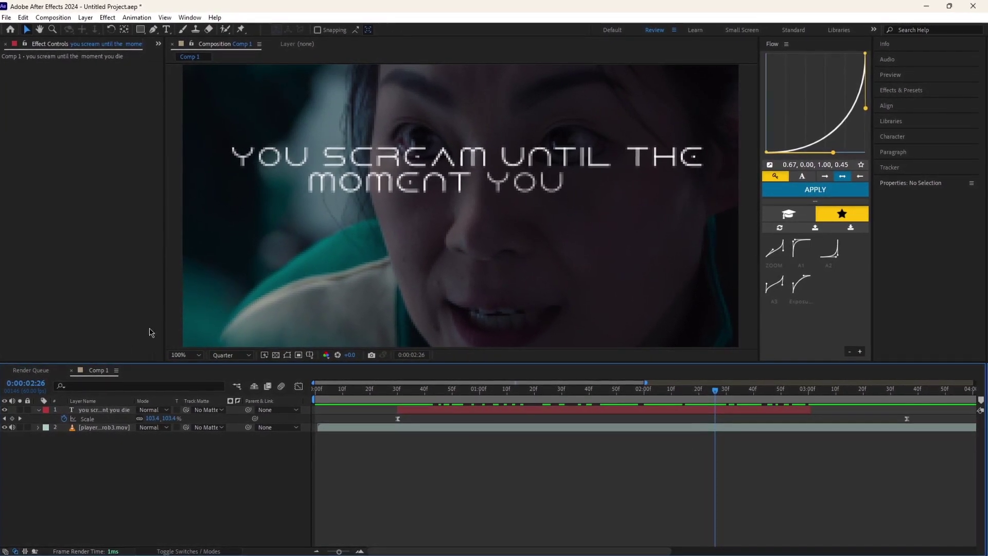
Switch the composition preview to Full resolution and apply the Fractal Noise effect to the text layer
{"action": "left_click", "coordinate": [225, 380]}
{"action": "left_click", "coordinate": [360, 427]}
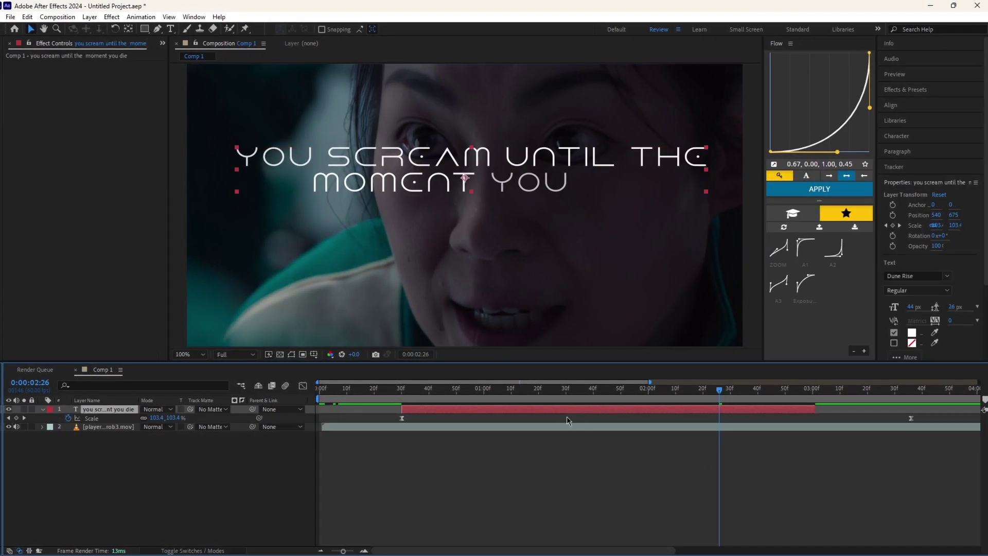
{"action": "key", "text": "ctrl+space"}
{"action": "type", "text": "fractal"}
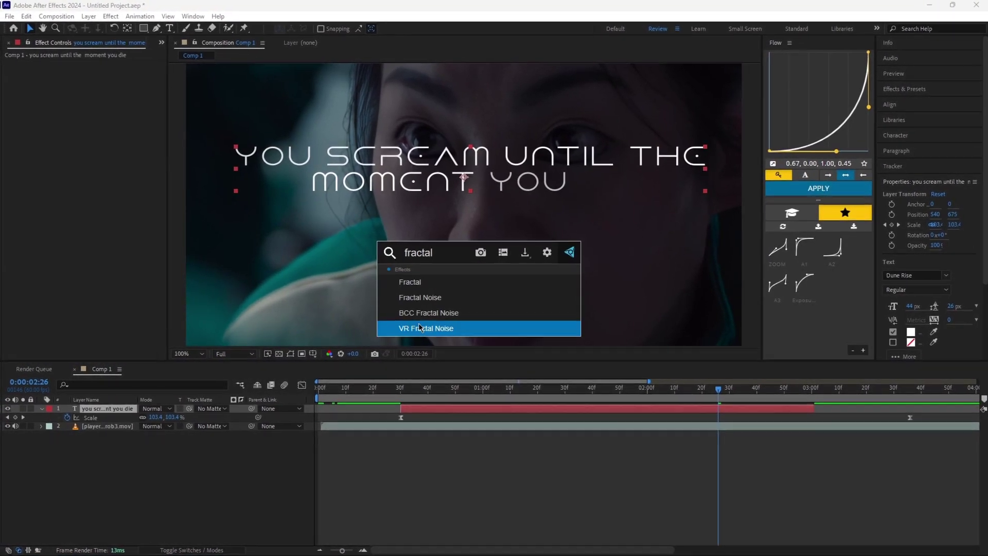
{"action": "left_click", "coordinate": [419, 296]}
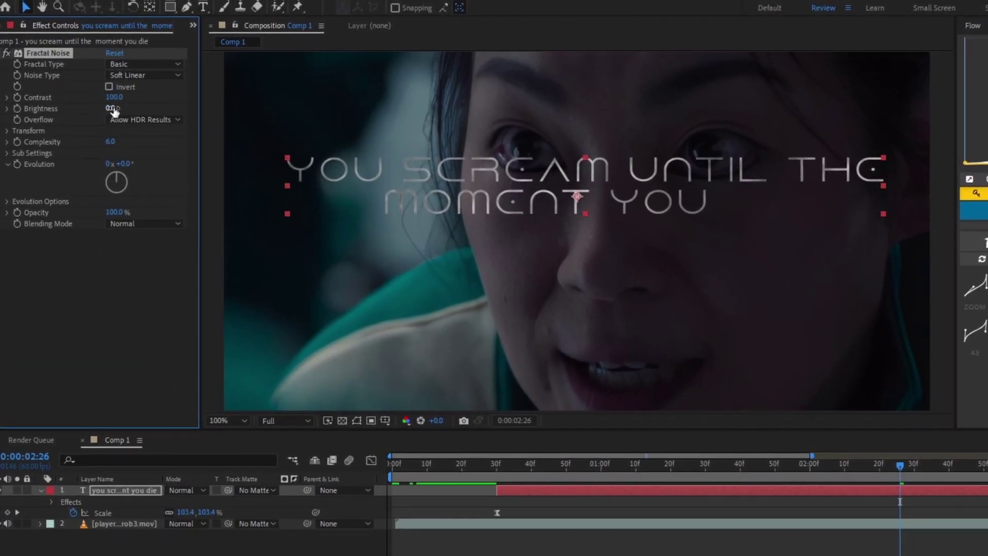
Set the Fractal Noise Brightness to -10 and Complexity to 10
{"action": "left_click", "coordinate": [109, 107]}
{"action": "type", "text": "-10"}
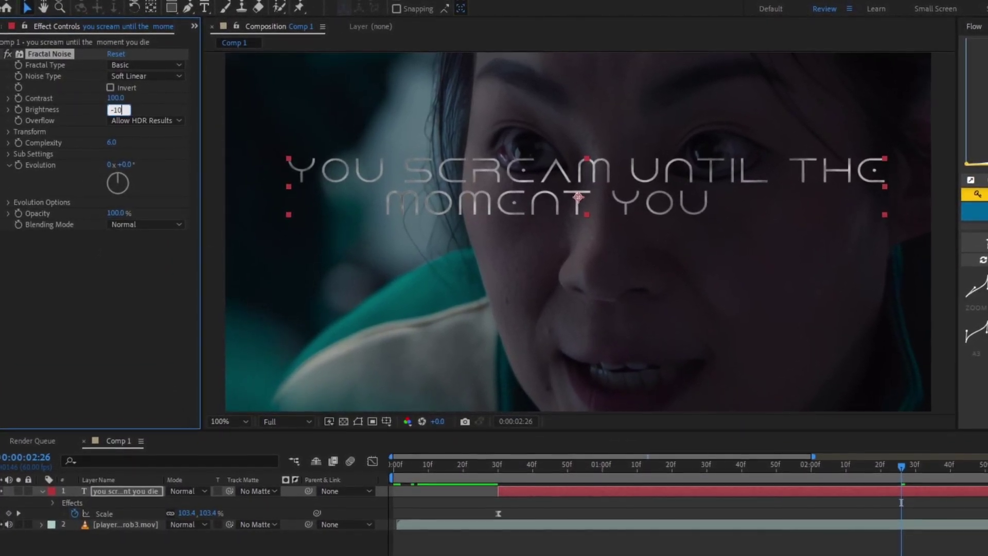
{"action": "key", "text": "Return"}
{"action": "left_click", "coordinate": [113, 143]}
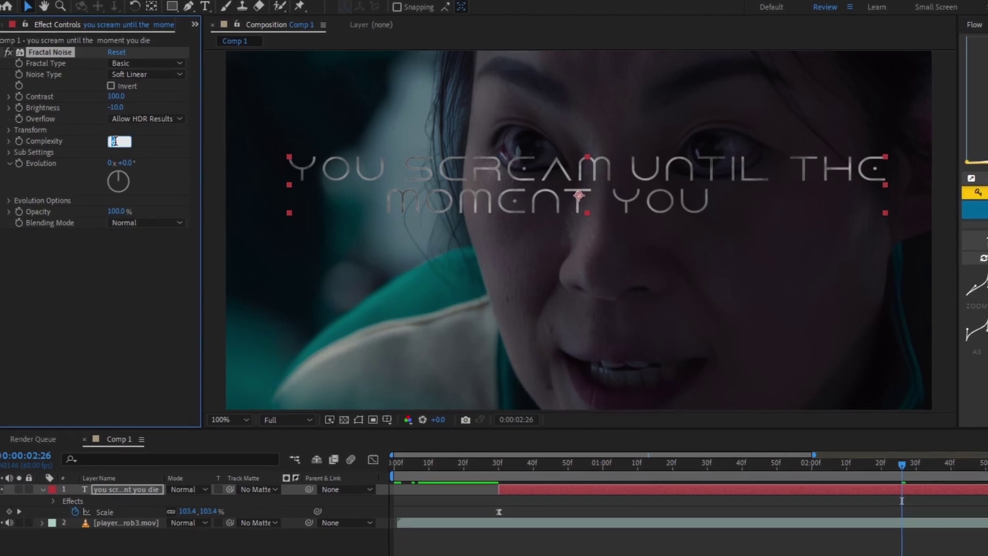
{"action": "type", "text": "10"}
{"action": "key", "text": "Return"}
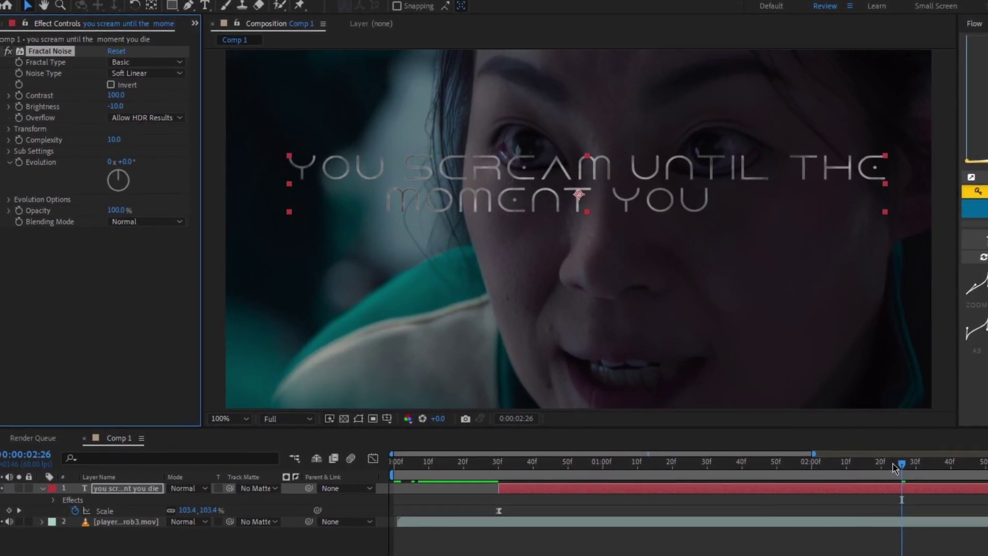
Keyframe the Fractal Noise Evolution at 0 revolutions at 0:00:00:30 and go to 0:00:03:01
{"action": "left_click", "coordinate": [469, 465]}
{"action": "left_click_drag", "start_coordinate": [473, 423], "coordinate": [498, 449]}
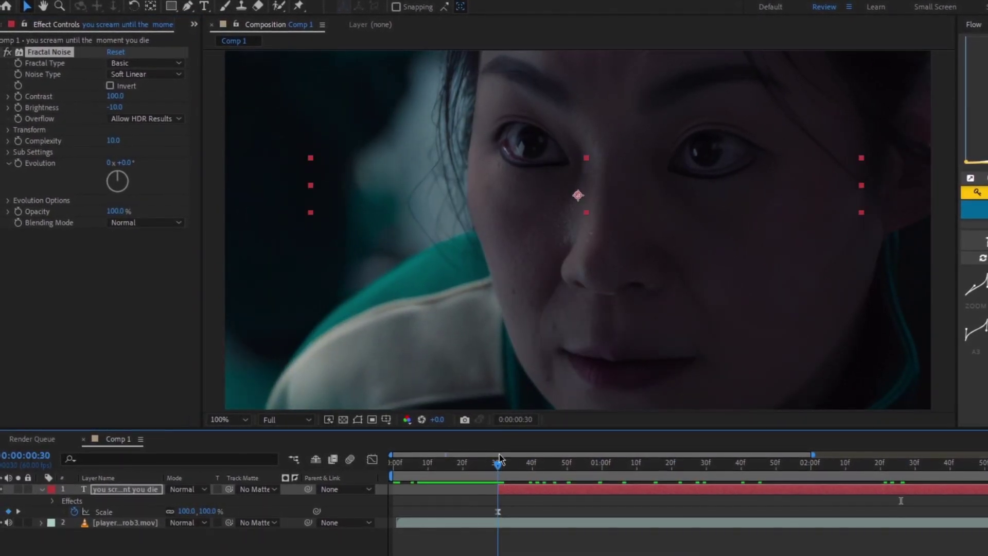
{"action": "left_click", "coordinate": [18, 163]}
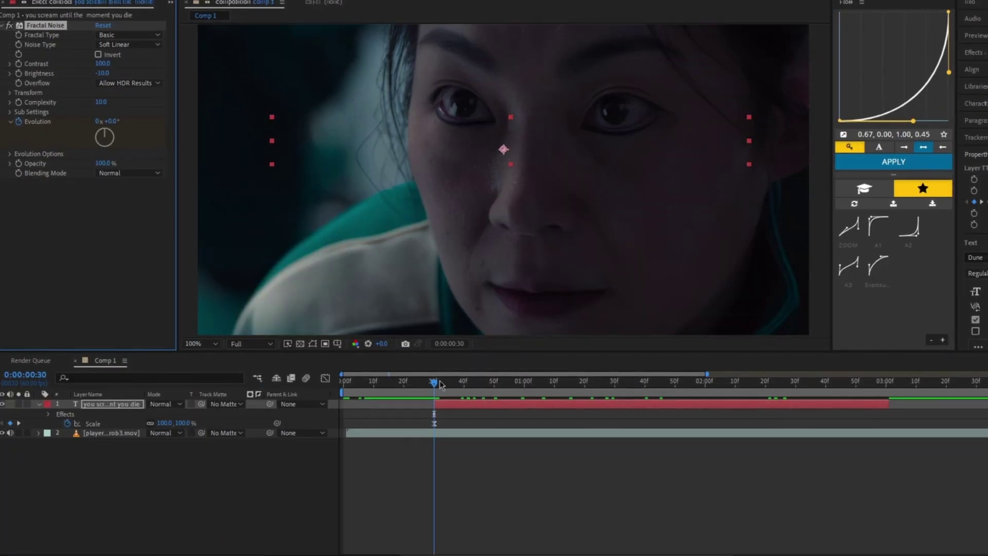
{"action": "left_click_drag", "start_coordinate": [434, 382], "coordinate": [892, 485]}
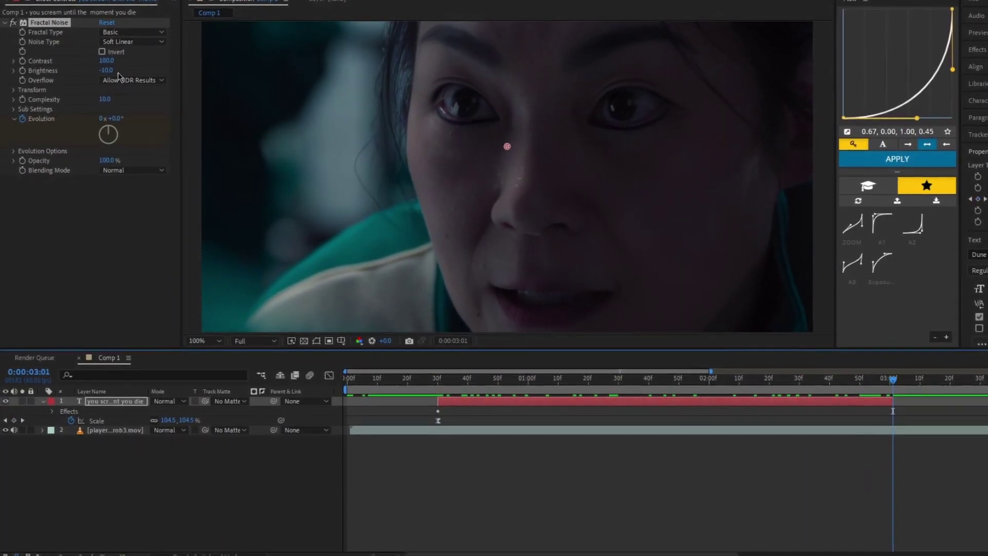
{"action": "left_click", "coordinate": [118, 117]}
{"action": "type", "text": "360"}
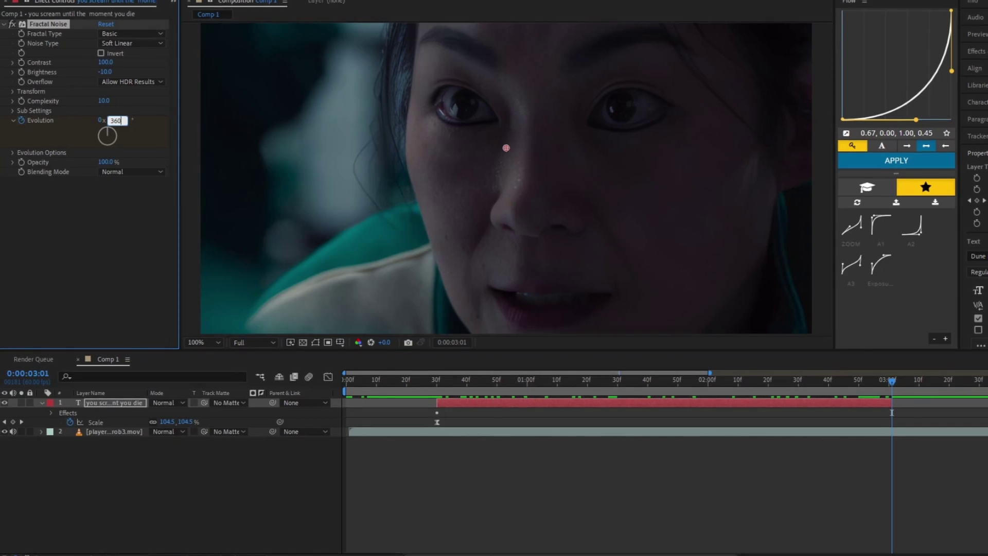
{"action": "key", "text": "Escape"}
Set the Fractal Noise Evolution to 5 revolutions at 0:00:03:01
{"action": "left_click", "coordinate": [102, 119]}
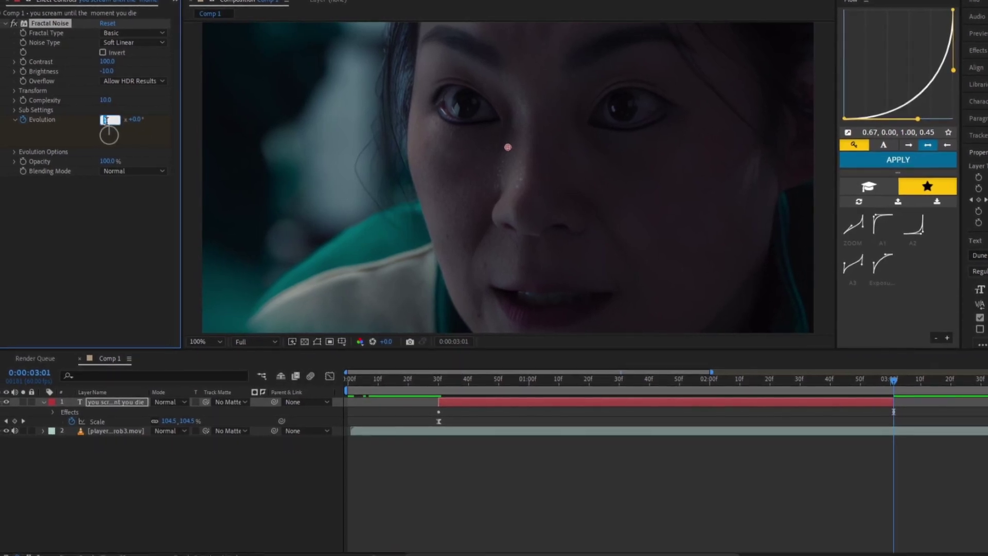
{"action": "type", "text": "5"}
{"action": "key", "text": "Return"}
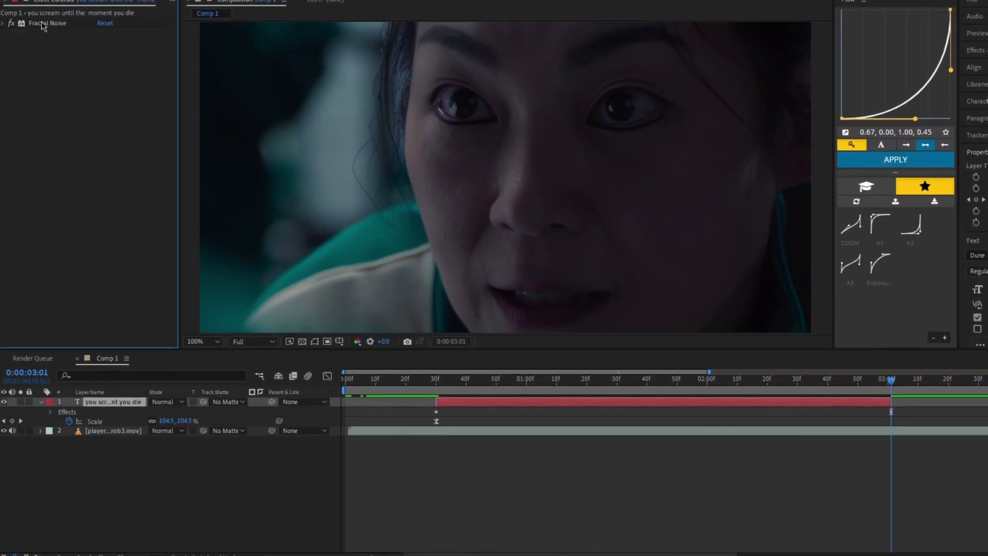
Duplicate the Fractal Noise effect and show all keyframes of the text layer
{"action": "right_click", "coordinate": [40, 20]}
{"action": "left_click", "coordinate": [77, 83]}
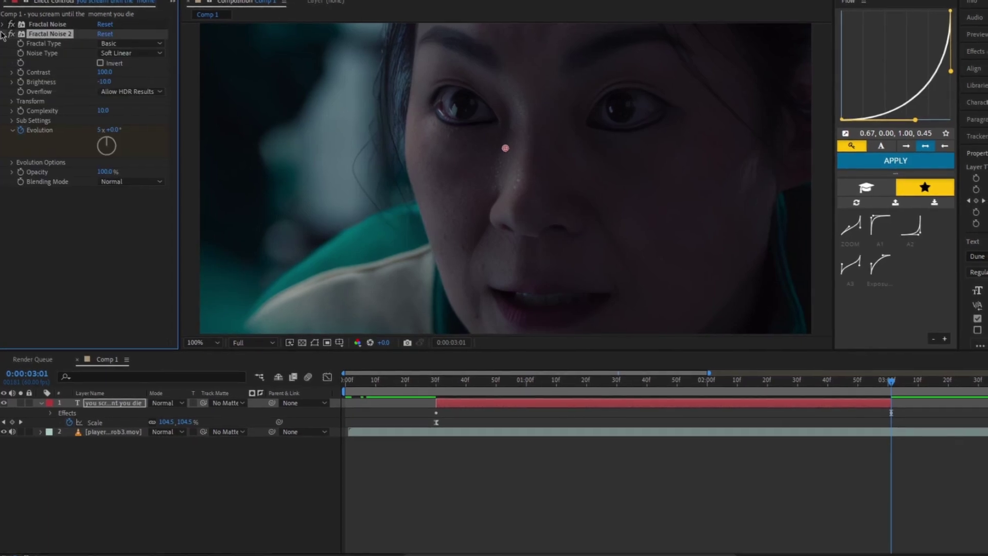
{"action": "key", "text": "u"}
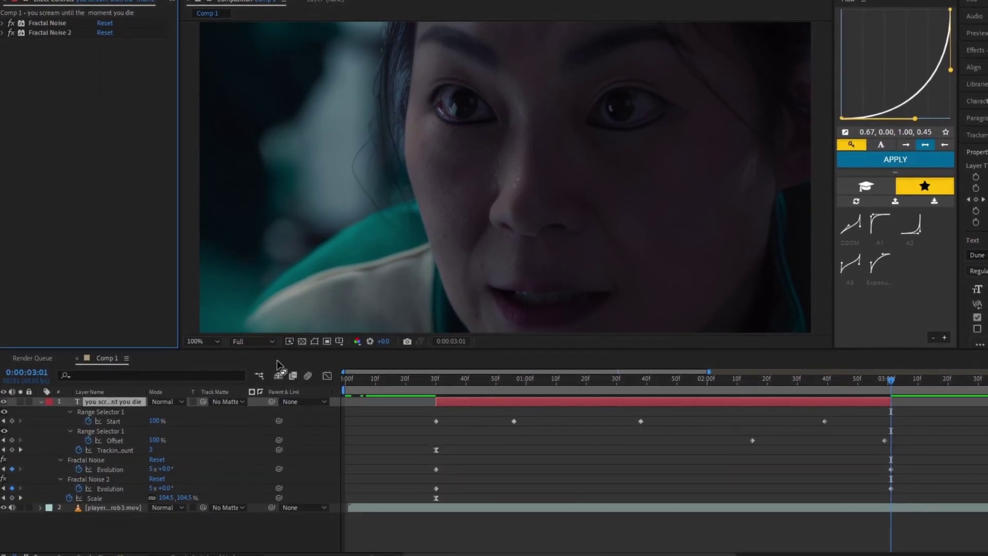
Swap the Evolution keyframes of Fractal Noise 2, placing them in reverse order at 0:00:00:30 and 0:00:03:01
{"action": "left_click_drag", "start_coordinate": [535, 384], "coordinate": [724, 513]}
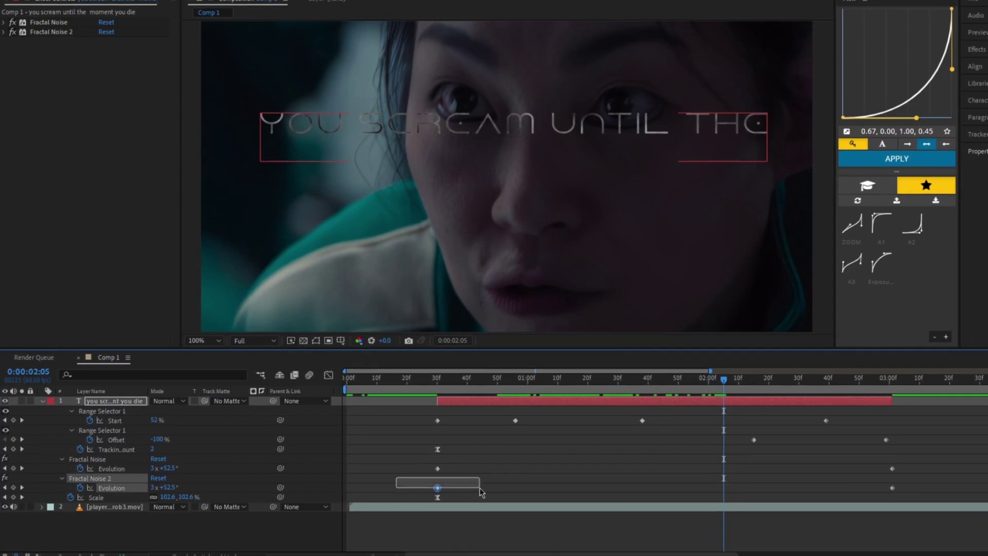
{"action": "left_click_drag", "start_coordinate": [482, 491], "coordinate": [482, 491]}
{"action": "left_click", "coordinate": [849, 469]}
{"action": "mouse_move", "coordinate": [891, 489]}
{"action": "left_mouse_down"}
{"action": "mouse_move", "coordinate": [494, 489]}
{"action": "mouse_move", "coordinate": [852, 515]}
{"action": "mouse_move", "coordinate": [888, 492]}
{"action": "left_mouse_up"}
{"action": "left_click", "coordinate": [435, 489]}
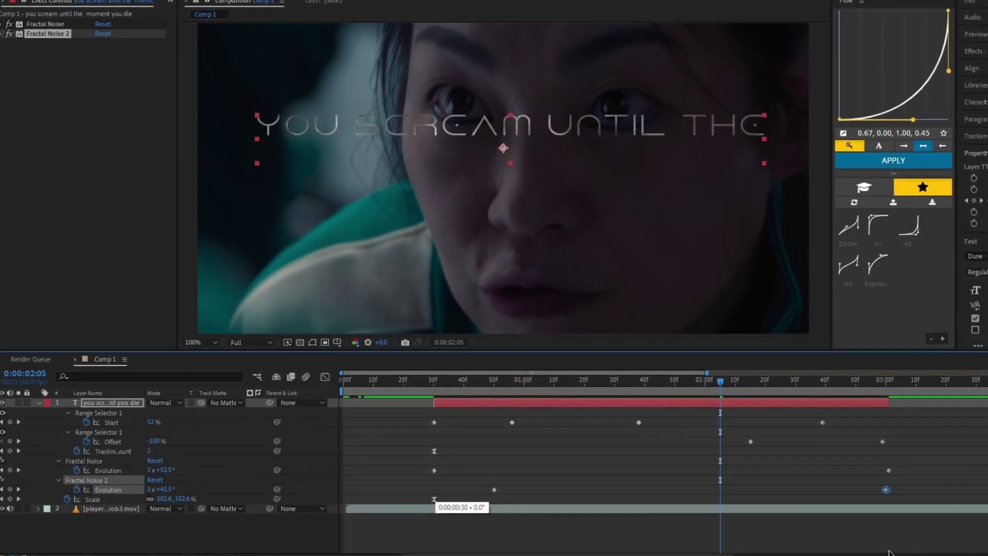
{"action": "left_click_drag", "start_coordinate": [497, 489], "coordinate": [437, 490]}
{"action": "left_click", "coordinate": [479, 492]}
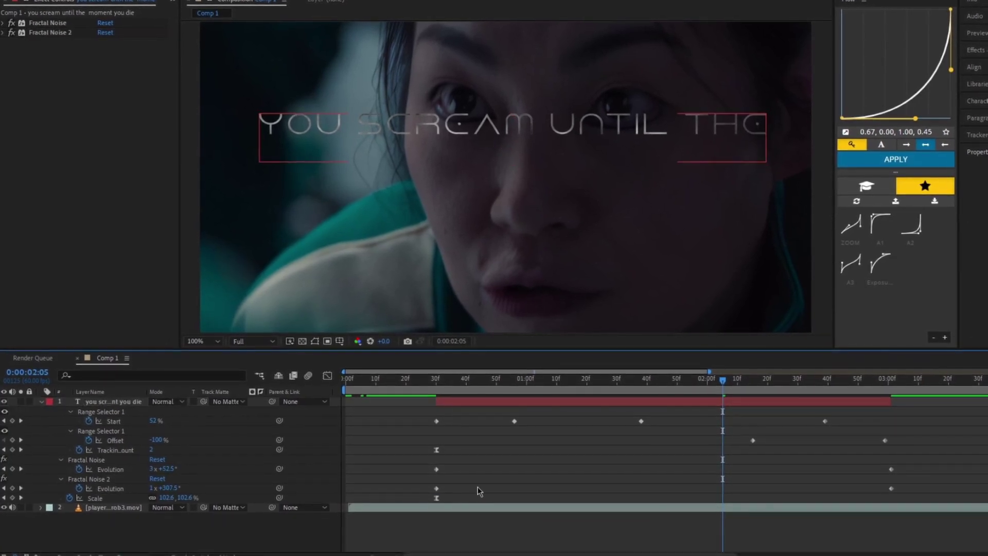
Duplicate the first Fractal Noise effect on the text layer and move the copy below Fractal Noise 2
{"action": "left_click", "coordinate": [50, 33]}
{"action": "right_click", "coordinate": [50, 34]}
{"action": "left_click", "coordinate": [50, 24]}
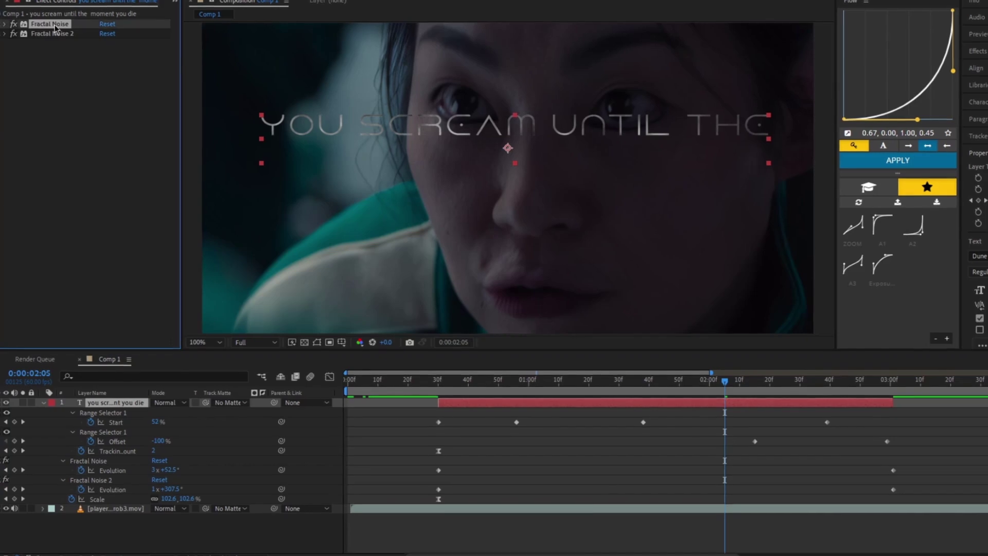
{"action": "right_click", "coordinate": [50, 23]}
{"action": "left_click", "coordinate": [82, 86]}
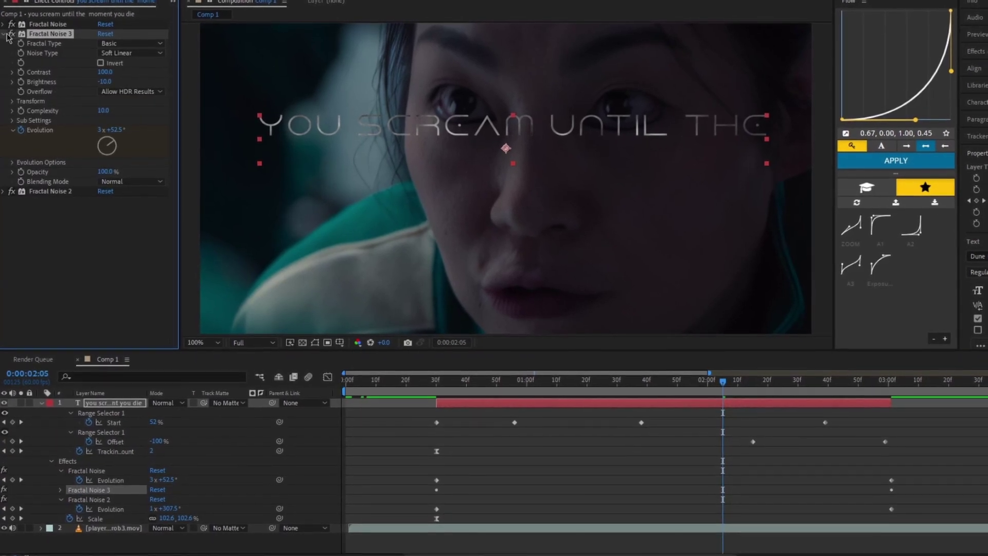
{"action": "left_click_drag", "start_coordinate": [50, 32], "coordinate": [51, 226]}
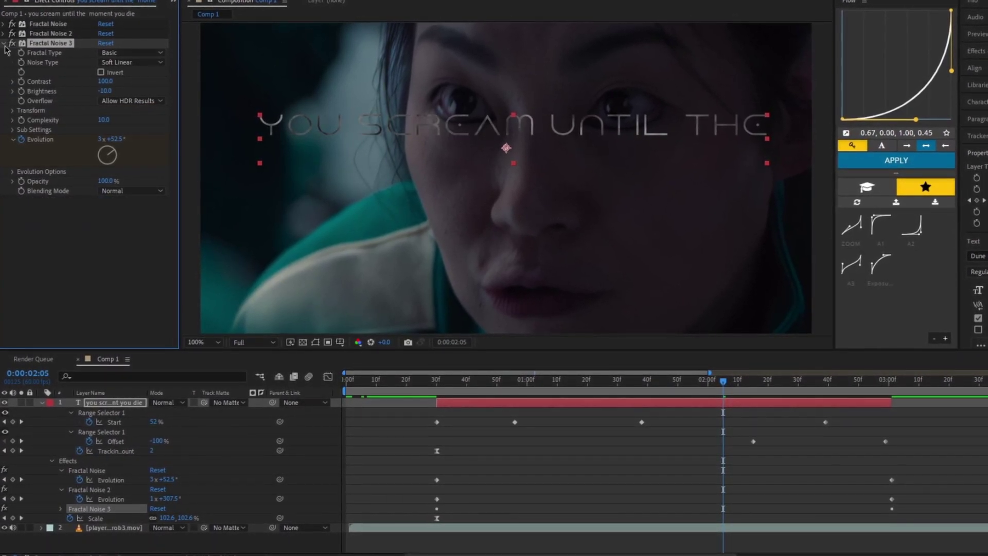
Set the Fractal Noise 3 Evolution keyframe at 0:00:03:01 to 4 revolutions plus 38 degrees
{"action": "left_click_drag", "start_coordinate": [721, 382], "coordinate": [892, 534]}
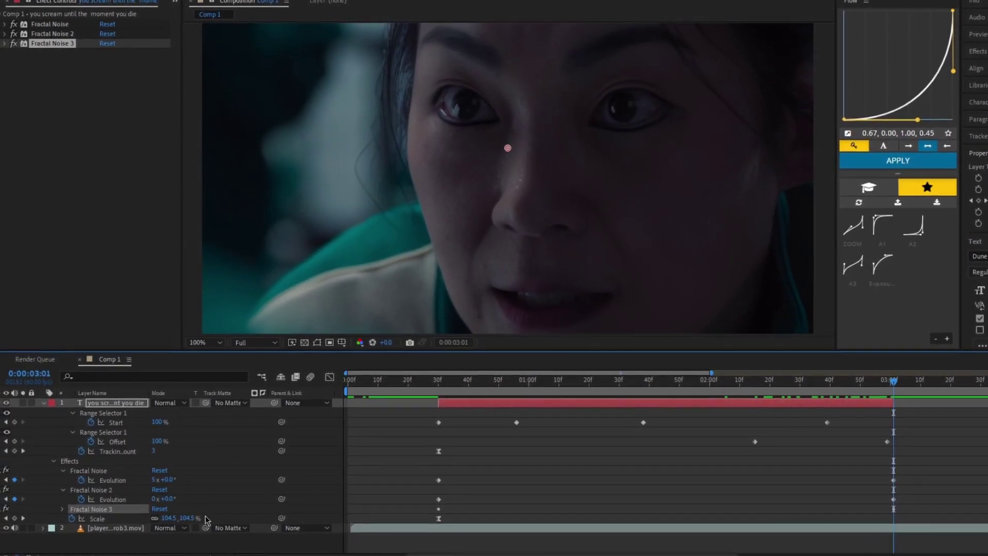
{"action": "left_click", "coordinate": [59, 508]}
{"action": "scroll", "coordinate": [88, 520], "scroll_direction": "down", "scroll_amount": 3}
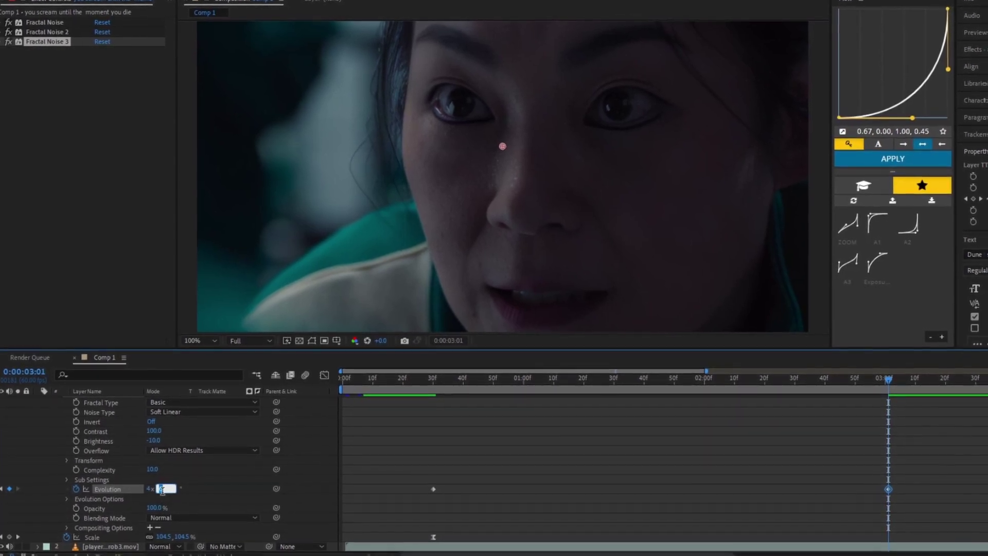
{"action": "type", "text": "8"}
{"action": "key", "text": "Return"}
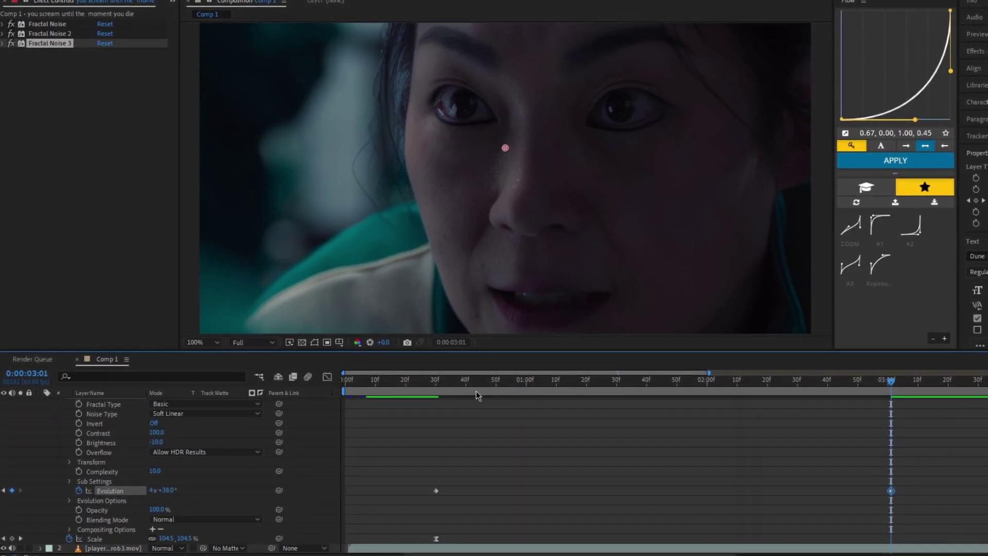
Set the Fractal Noise 3 Evolution keyframe at 0:00:00:30 to 1 revolution plus 60 degrees
{"action": "left_click", "coordinate": [421, 378]}
{"action": "left_click_drag", "start_coordinate": [432, 398], "coordinate": [437, 399]}
{"action": "left_click", "coordinate": [437, 490]}
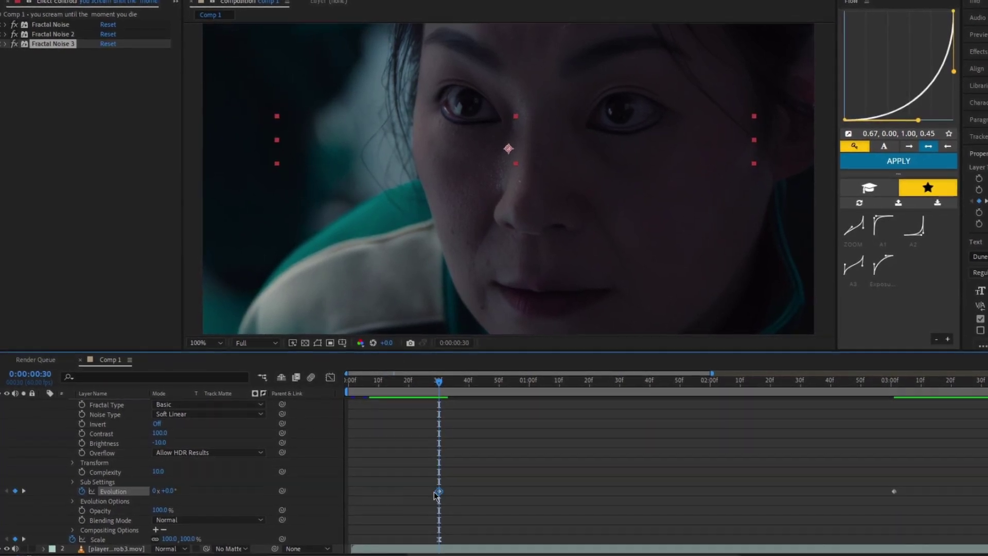
{"action": "left_click", "coordinate": [155, 492]}
{"action": "type", "text": "1"}
{"action": "key", "text": "Return"}
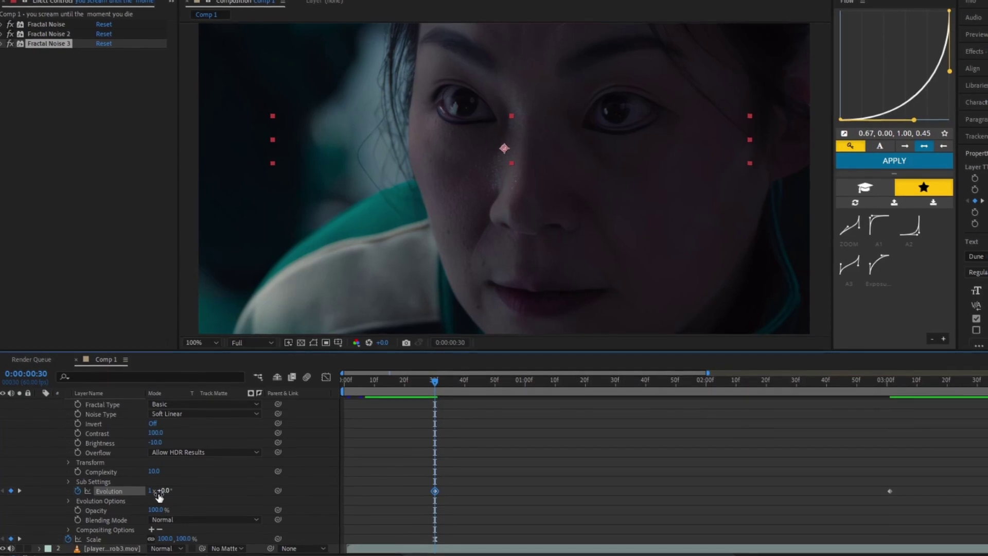
{"action": "left_click", "coordinate": [164, 491]}
{"action": "type", "text": "60"}
{"action": "key", "text": "Return"}
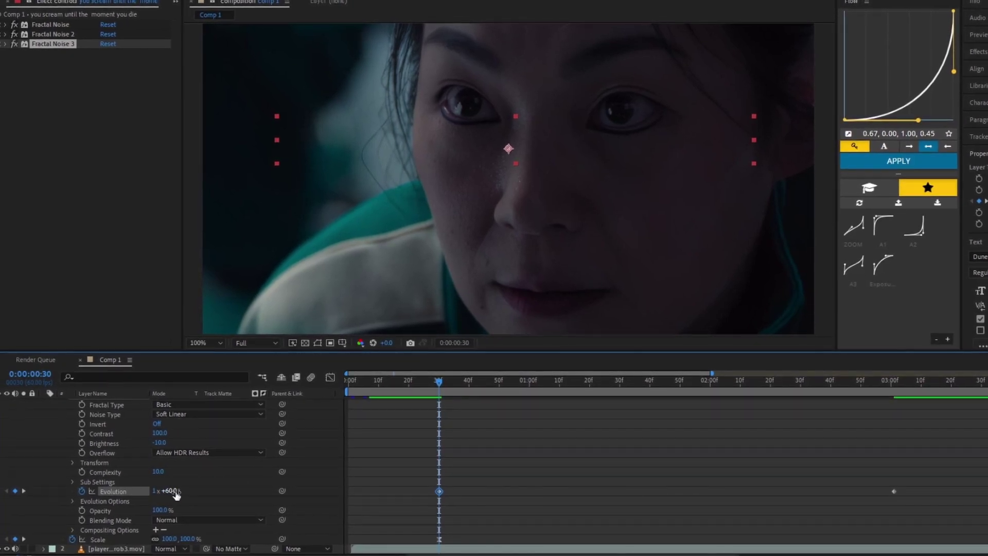
Collapse the text layer's keyframes, go to 0:00:02:31 and apply the S_Glow effect to the layer
{"action": "key", "text": "u"}
{"action": "left_click_drag", "start_coordinate": [440, 383], "coordinate": [551, 433]}
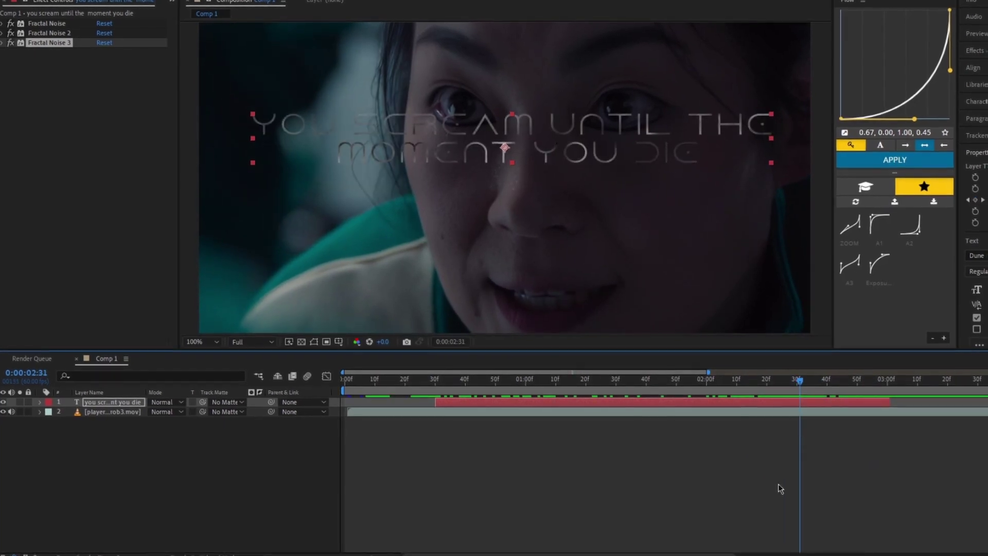
{"action": "left_click", "coordinate": [59, 177]}
{"action": "key", "text": "ctrl+space"}
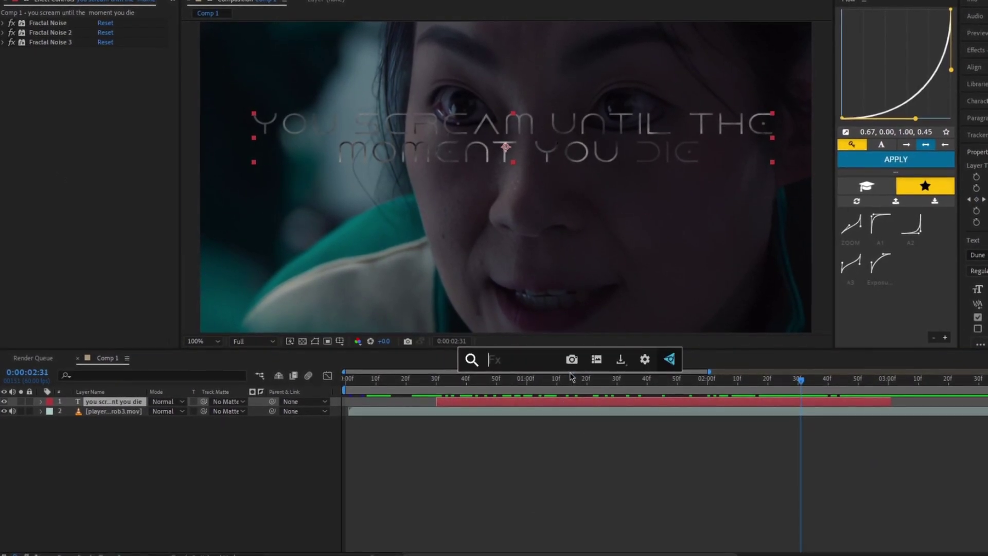
{"action": "type", "text": "s_glow"}
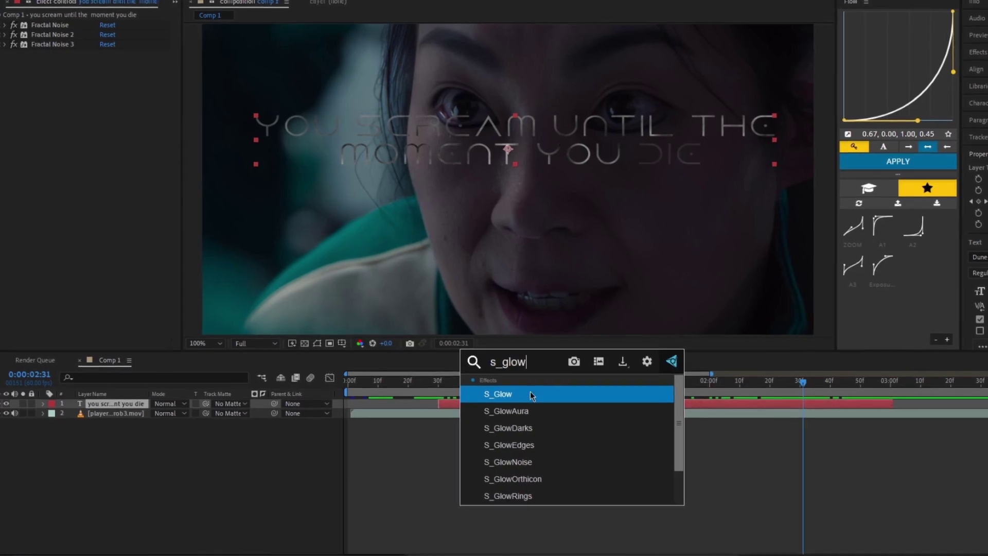
{"action": "left_click", "coordinate": [569, 394]}
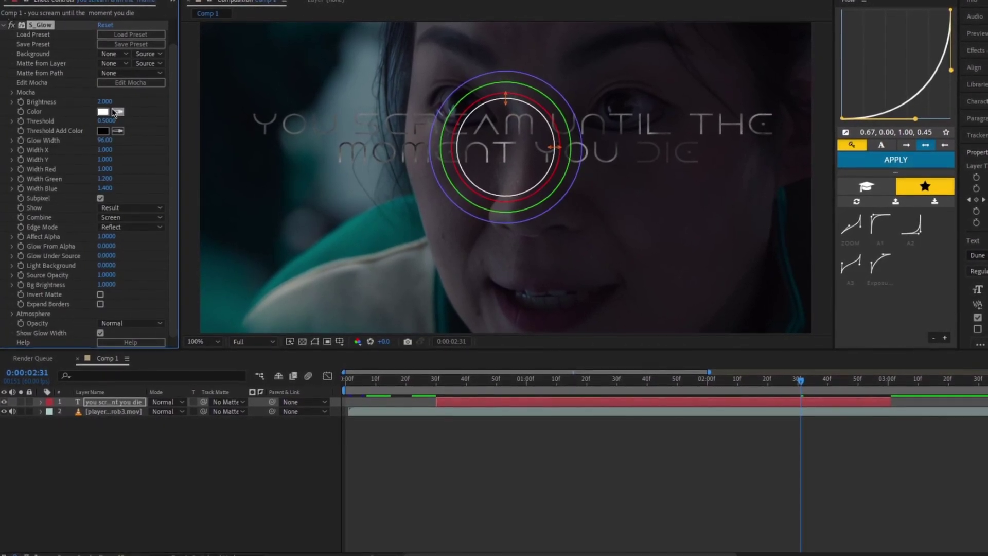
Set the S_Glow Brightness to 20 and its Glow Width to 10
{"action": "left_click", "coordinate": [108, 101]}
{"action": "type", "text": "20"}
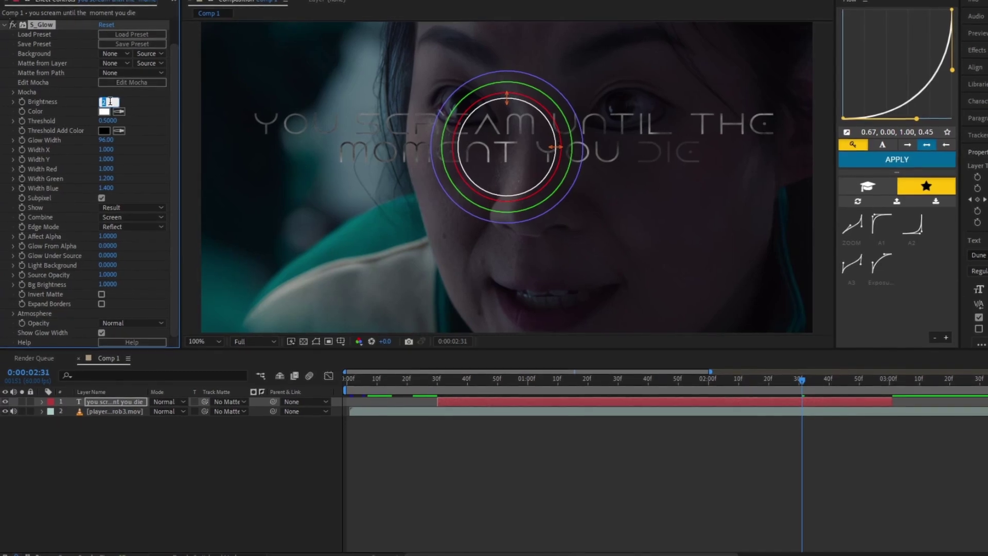
{"action": "key", "text": "Return"}
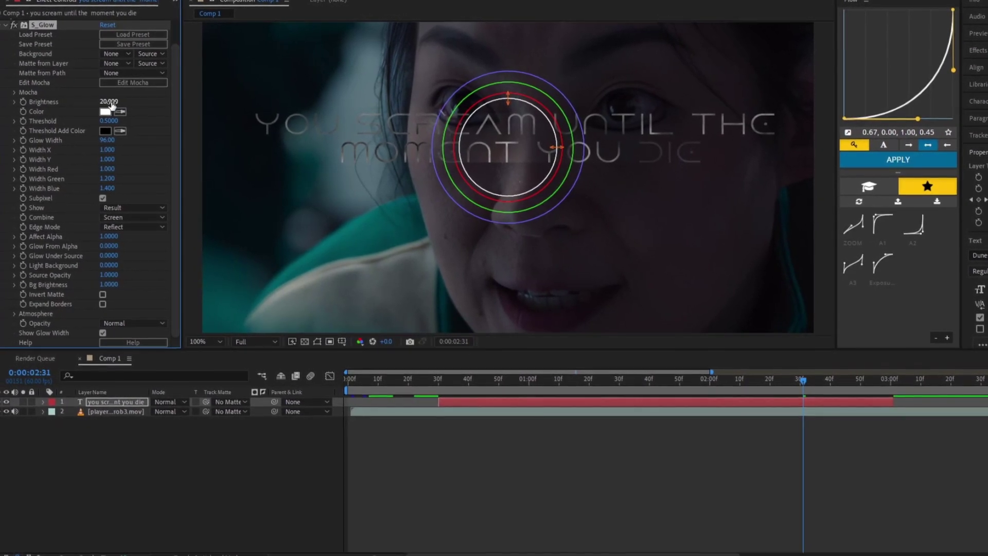
{"action": "left_click", "coordinate": [107, 140]}
{"action": "type", "text": "10"}
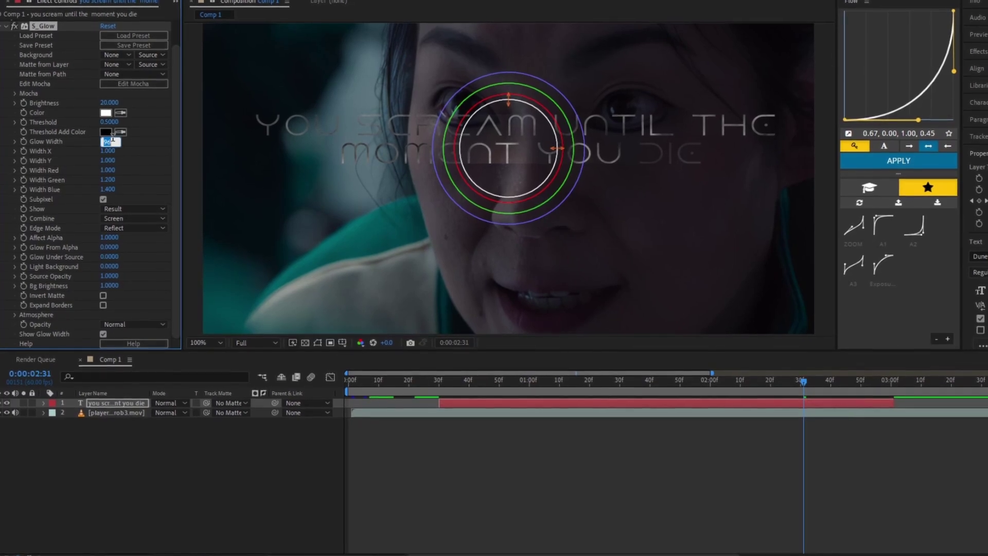
{"action": "key", "text": "Return"}
Check the glow at several times, set the S_Glow Brightness to 15 and go to 0:00:01:15
{"action": "left_click_drag", "start_coordinate": [629, 385], "coordinate": [511, 465]}
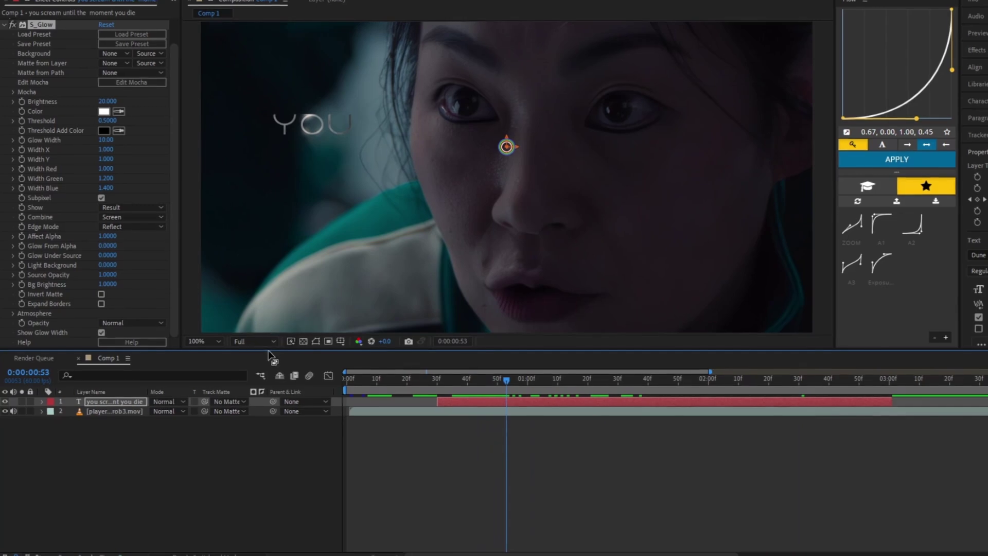
{"action": "left_click_drag", "start_coordinate": [474, 382], "coordinate": [720, 515]}
{"action": "left_click", "coordinate": [105, 102]}
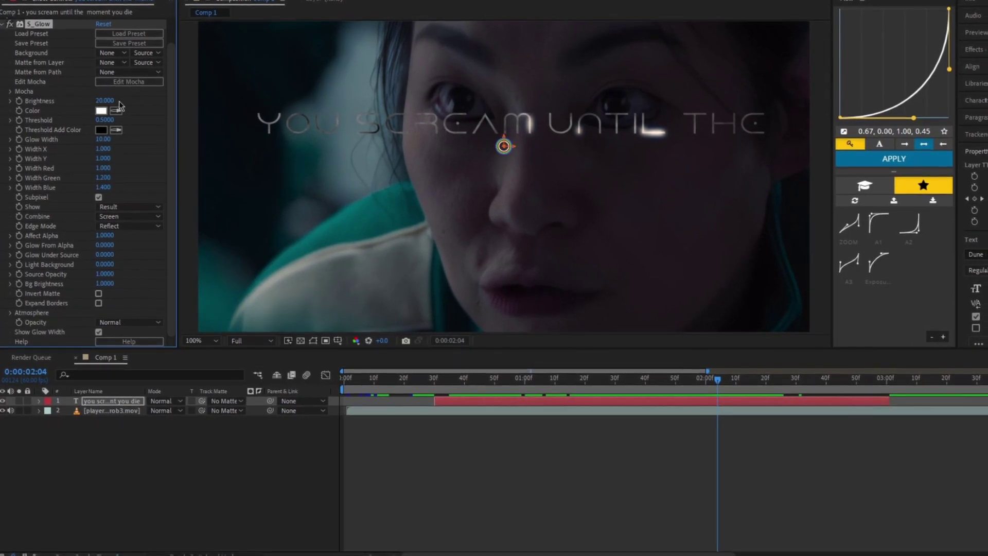
{"action": "type", "text": "15"}
{"action": "key", "text": "Return"}
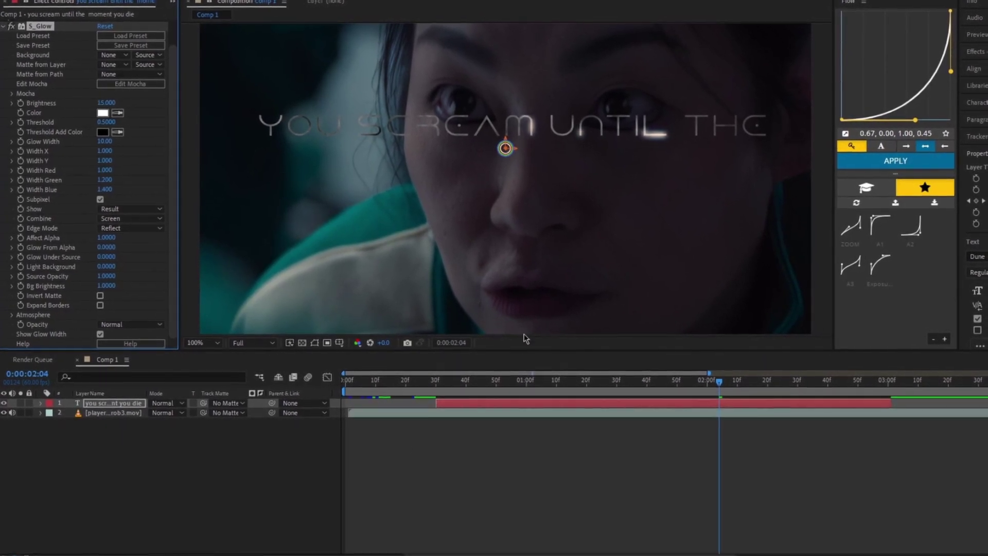
{"action": "left_click", "coordinate": [547, 379]}
{"action": "left_click_drag", "start_coordinate": [540, 388], "coordinate": [572, 428]}
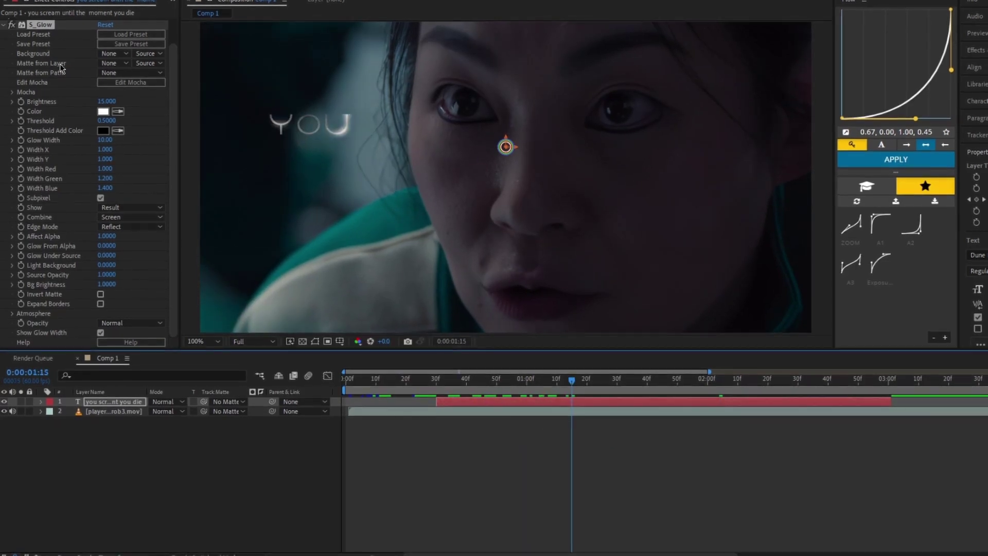
Collapse the S_Glow settings and apply the Deep Glow effect to the text layer
{"action": "left_click", "coordinate": [4, 25]}
{"action": "left_click", "coordinate": [126, 152]}
{"action": "key", "text": "ctrl+space"}
{"action": "type", "text": "deep"}
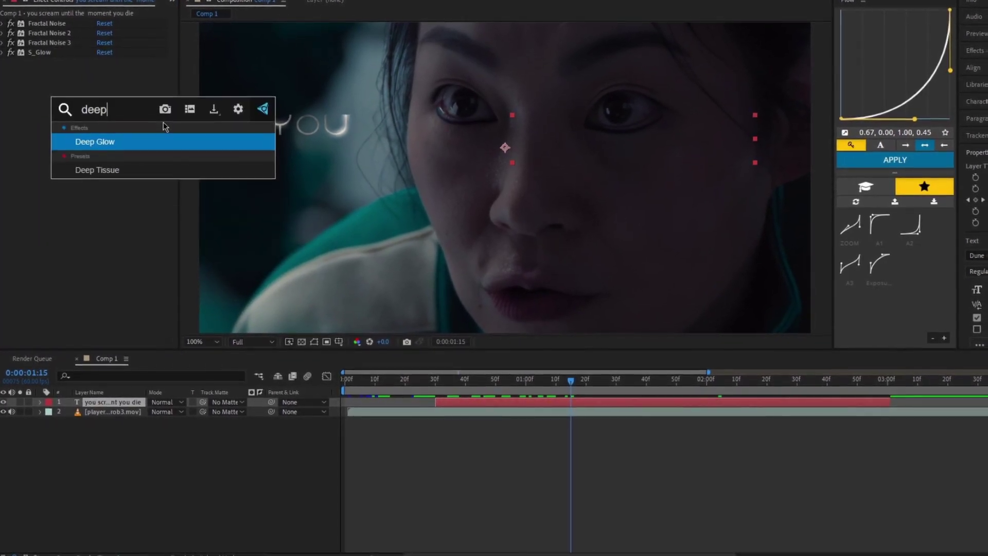
{"action": "left_click", "coordinate": [165, 143]}
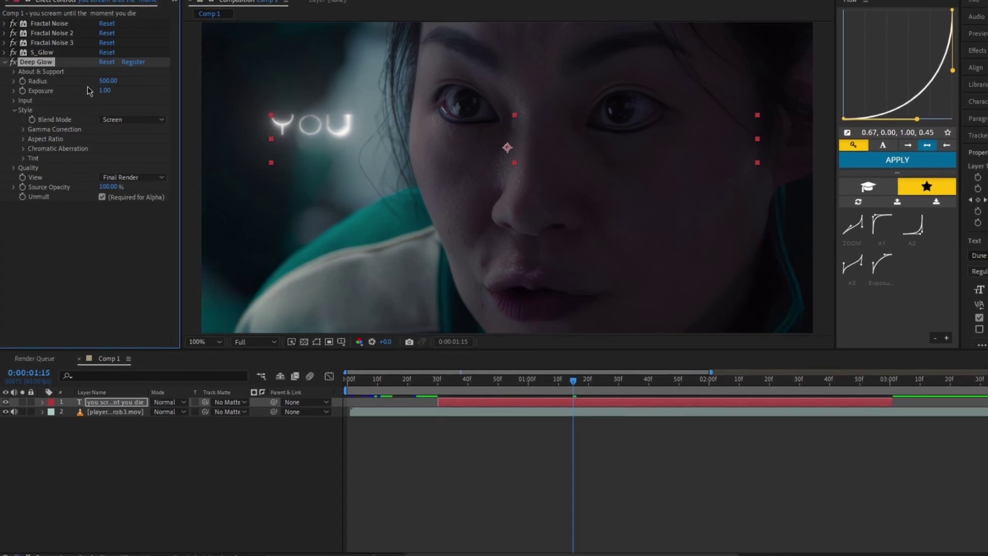
Set the Deep Glow Radius to 400 and Exposure to 0.11, and check the glow at 0:00:02:14
{"action": "left_click", "coordinate": [111, 82]}
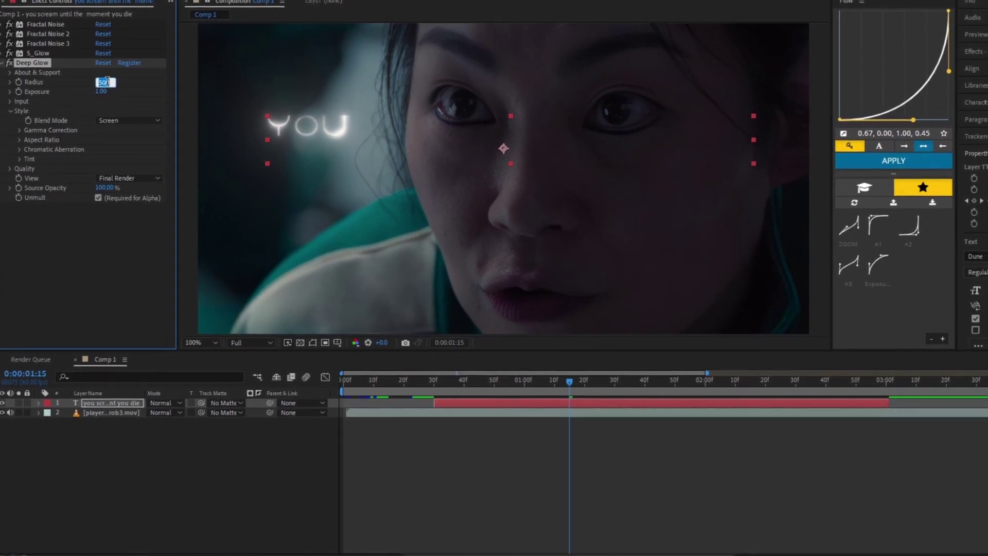
{"action": "type", "text": "400"}
{"action": "key", "text": "Return"}
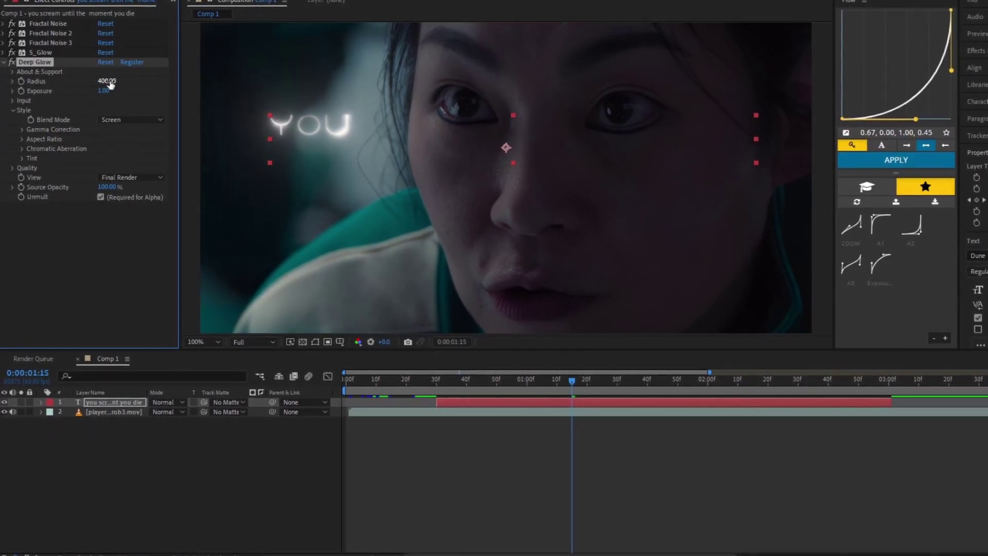
{"action": "type", "text": "0.11"}
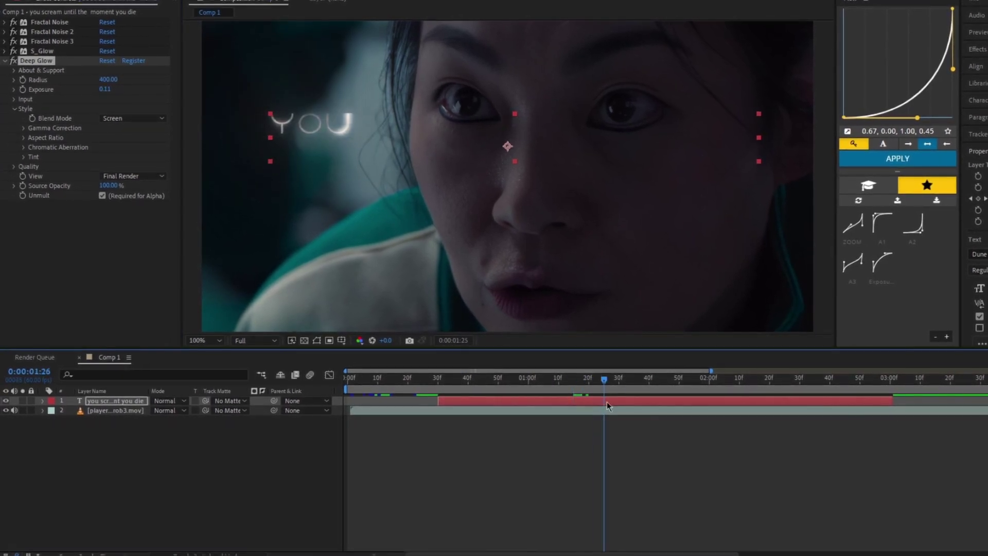
{"action": "left_click_drag", "start_coordinate": [607, 406], "coordinate": [750, 464]}
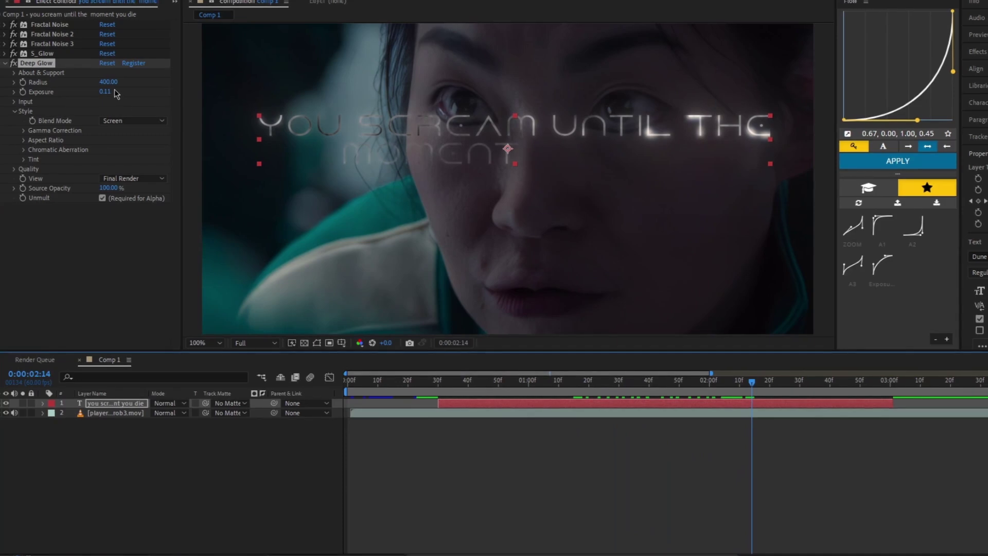
Try a Deep Glow Exposure of 0.7
{"action": "left_click", "coordinate": [107, 92]}
{"action": "type", "text": "0.8"}
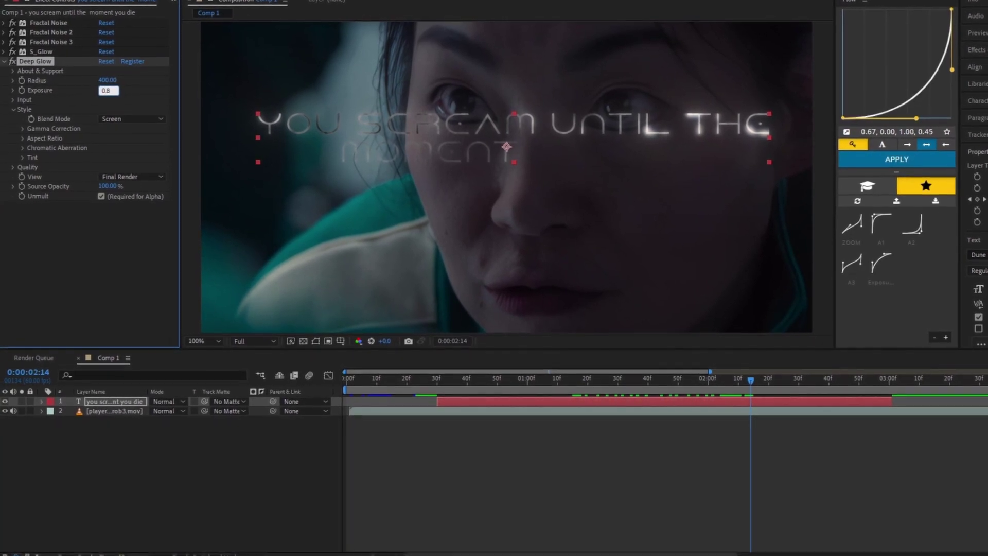
{"action": "key", "text": "BackSpace"}
{"action": "type", "text": "7"}
{"action": "key", "text": "Return"}
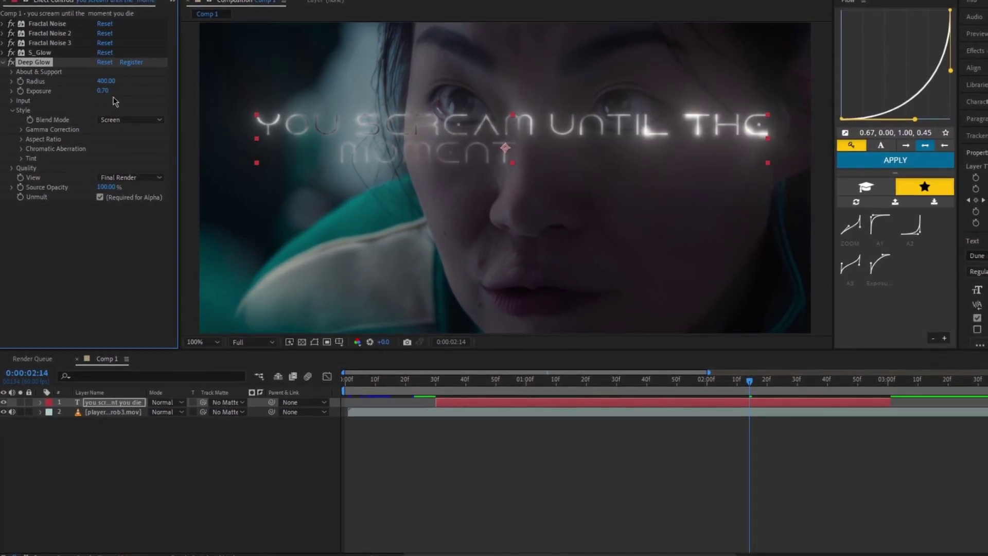
Set the Deep Glow Exposure to 0.07 and check the glow at other times in the text animation
{"action": "type", "text": "0"}
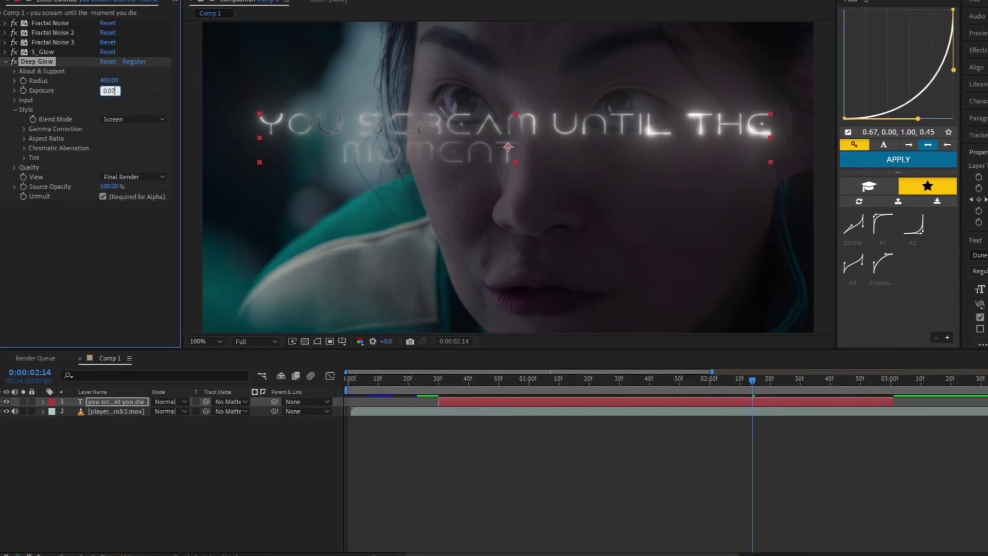
{"action": "left_click_drag", "start_coordinate": [753, 379], "coordinate": [601, 435]}
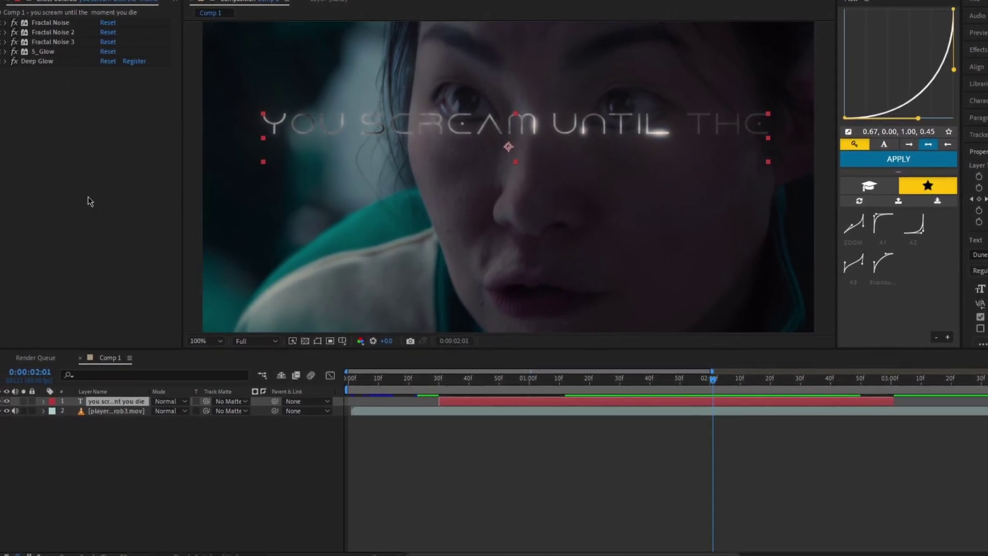
{"action": "left_click", "coordinate": [86, 197]}
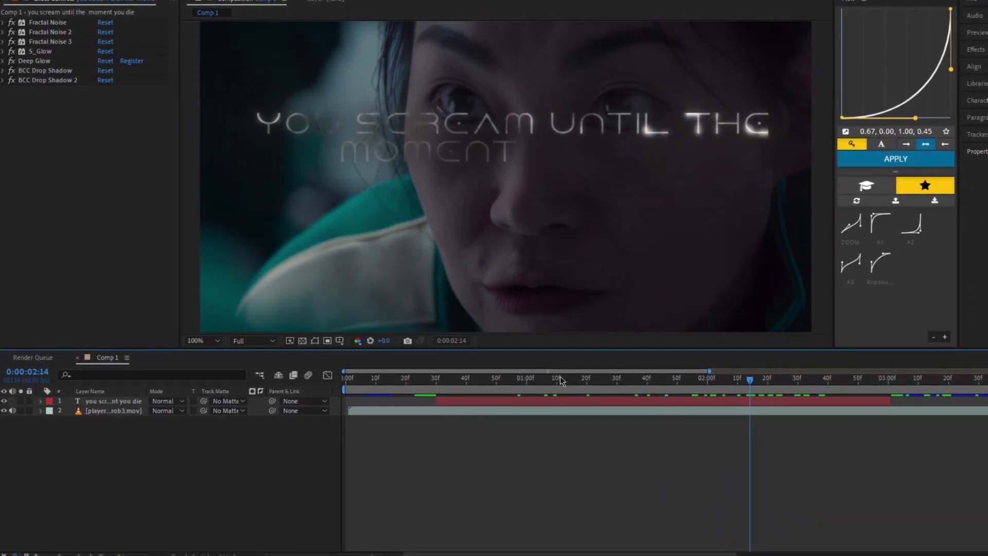
Pre-compose the lyric text layer as "frist text 1", moving all attributes into the new composition
{"action": "left_click", "coordinate": [561, 381]}
{"action": "left_click", "coordinate": [568, 400]}
{"action": "right_click", "coordinate": [568, 400]}
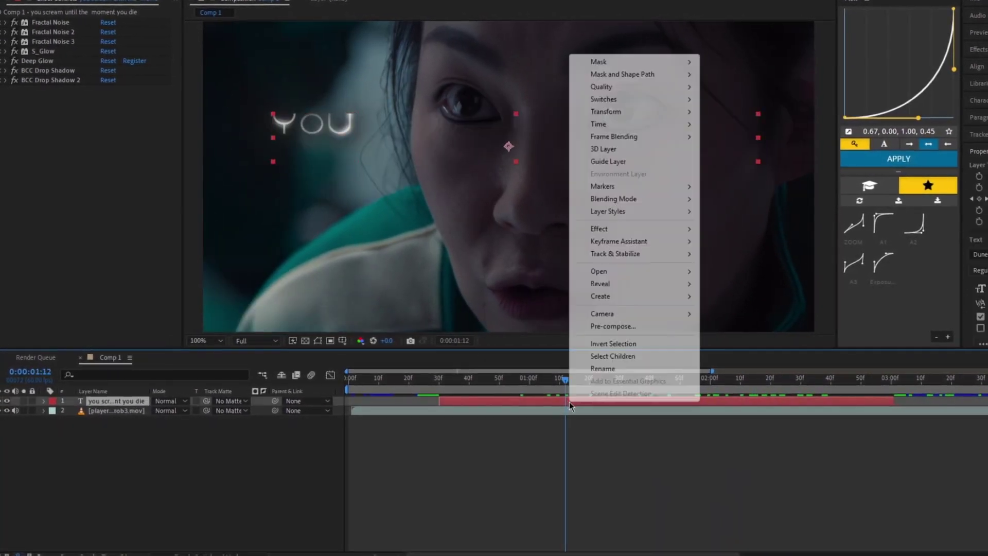
{"action": "left_click", "coordinate": [605, 328]}
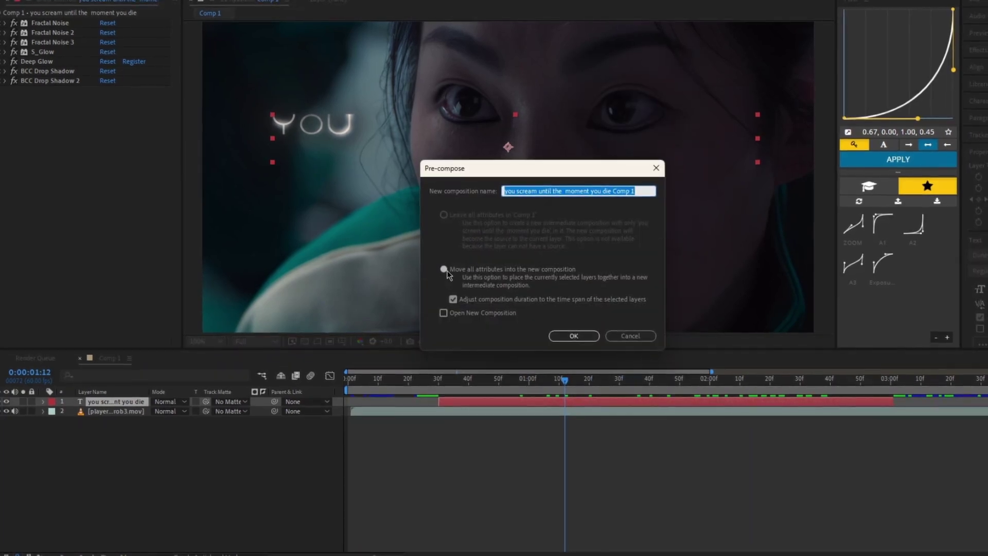
{"action": "left_click_drag", "start_coordinate": [650, 189], "coordinate": [464, 203]}
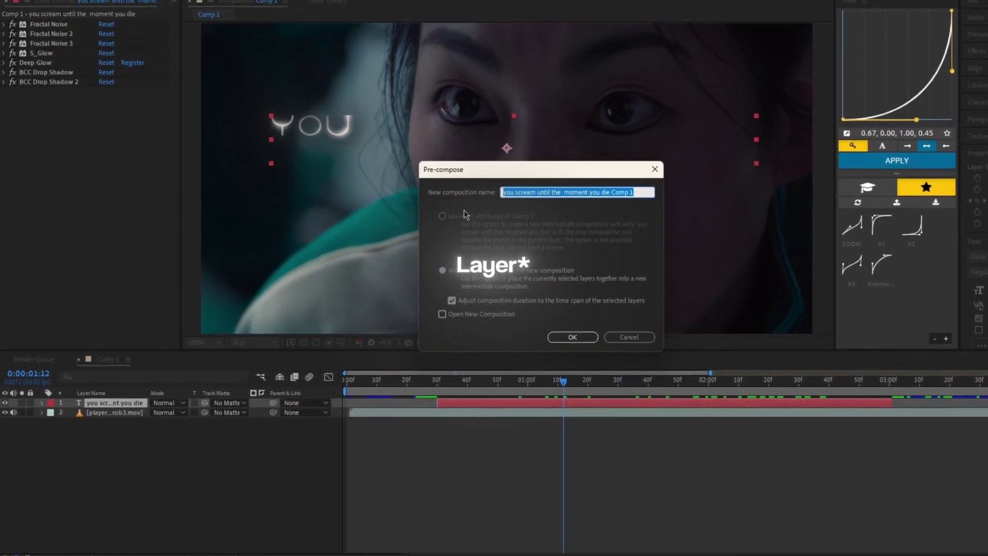
{"action": "type", "text": "frist"}
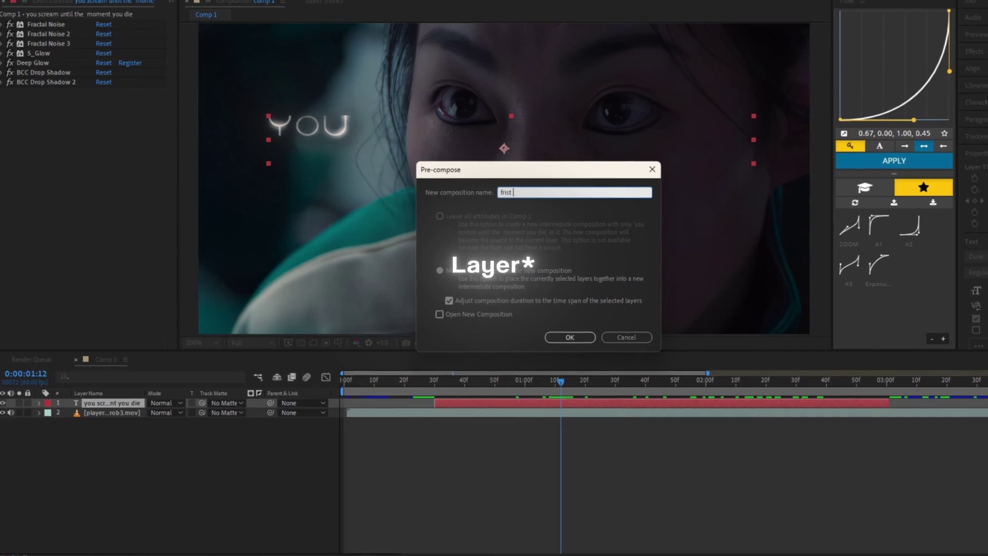
{"action": "type", "text": " text 1"}
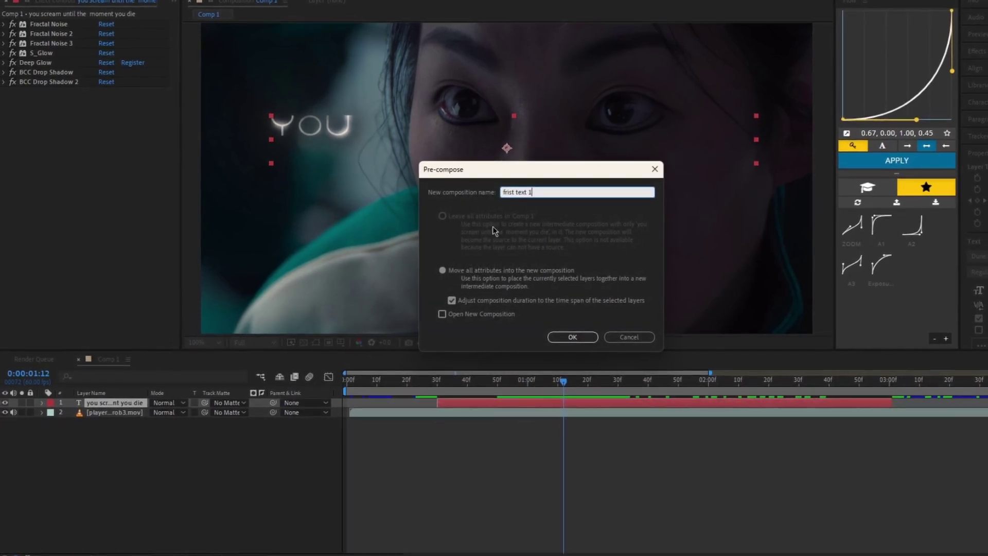
{"action": "left_click", "coordinate": [444, 269]}
{"action": "left_click", "coordinate": [579, 341]}
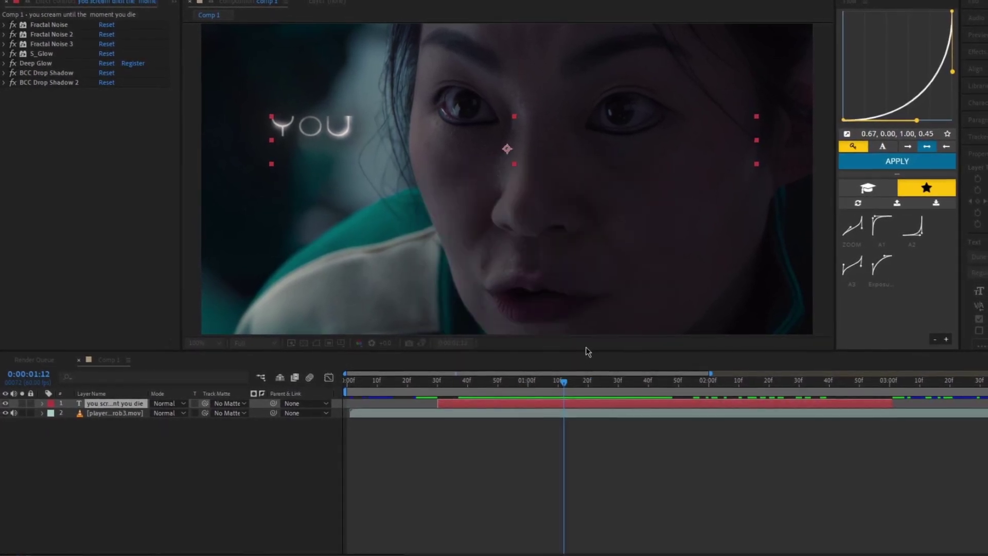
Move the playhead to 0:00:01:18 and duplicate the "frist text 1" pre-composed layer
{"action": "key", "text": "Page_Down"}
{"action": "key", "text": "Page_Down"}
{"action": "key", "text": "Page_Down"}
{"action": "key", "text": "Page_Down"}
{"action": "key", "text": "Page_Down"}
{"action": "key", "text": "Page_Down"}
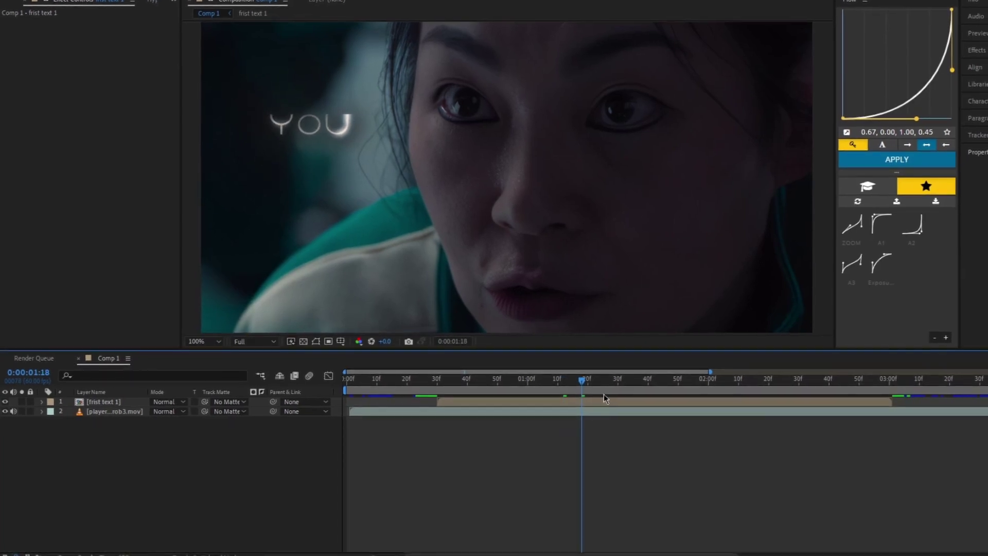
{"action": "left_click", "coordinate": [603, 403]}
{"action": "key", "text": "ctrl+d"}
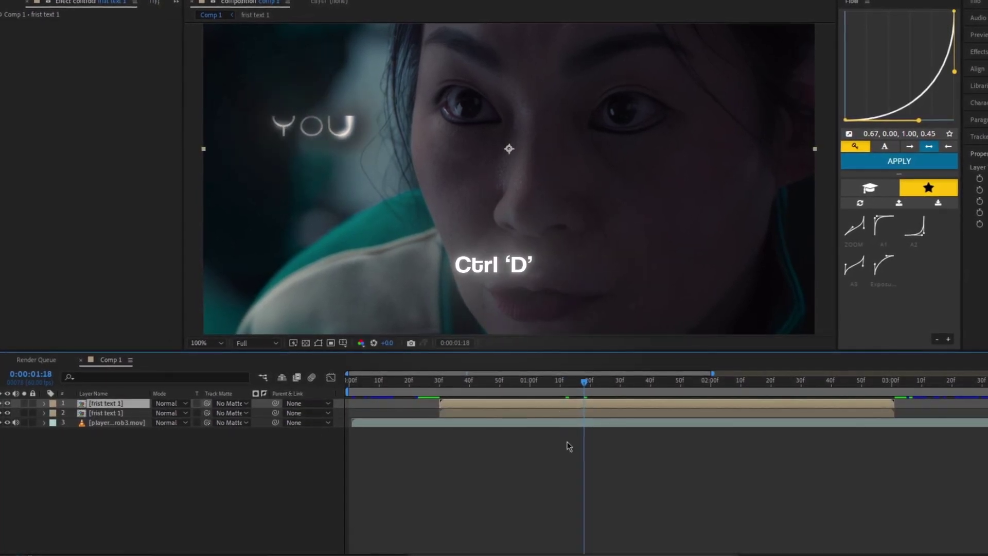
Apply the Turbulent Displace effect to the lower "frist text 1" copy
{"action": "left_click", "coordinate": [588, 413]}
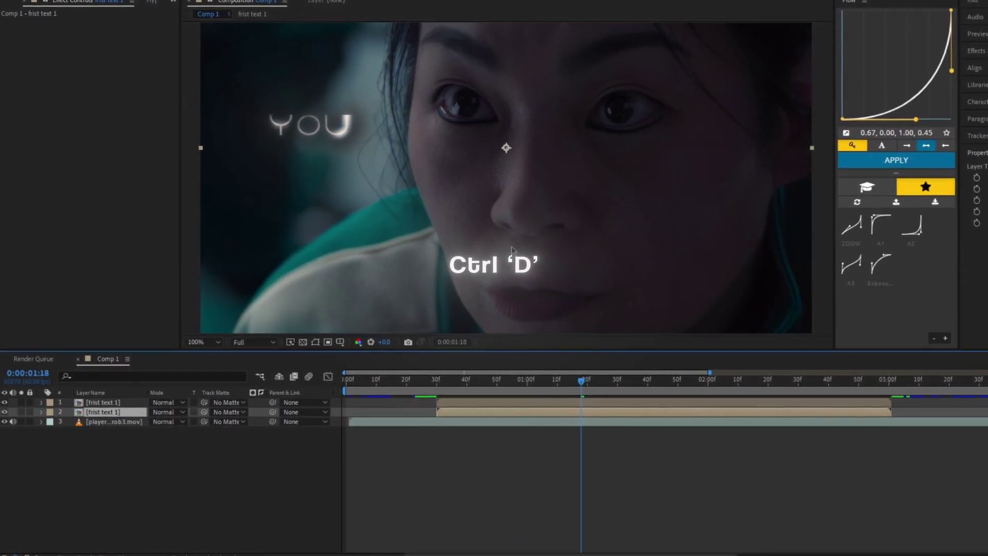
{"action": "key", "text": "ctrl+space"}
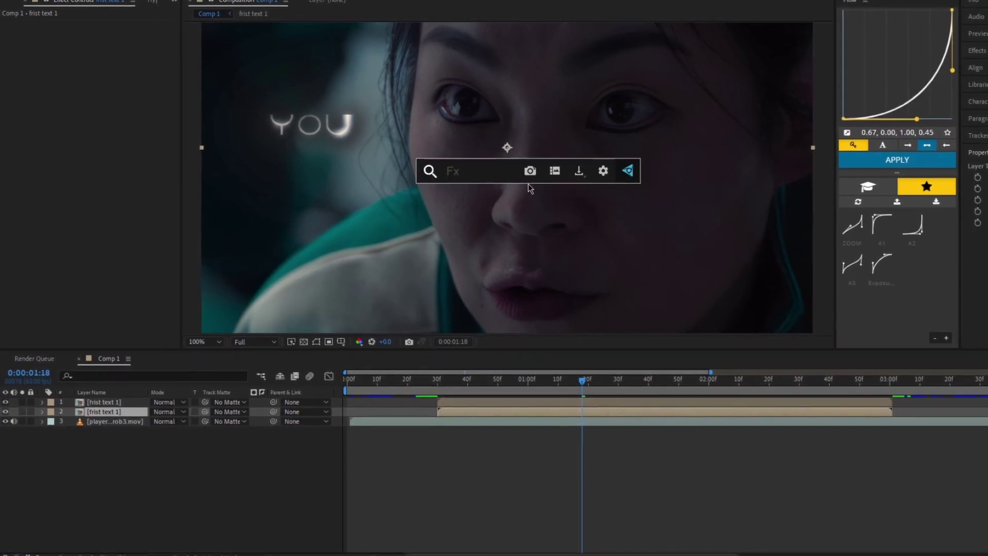
{"action": "type", "text": "disp"}
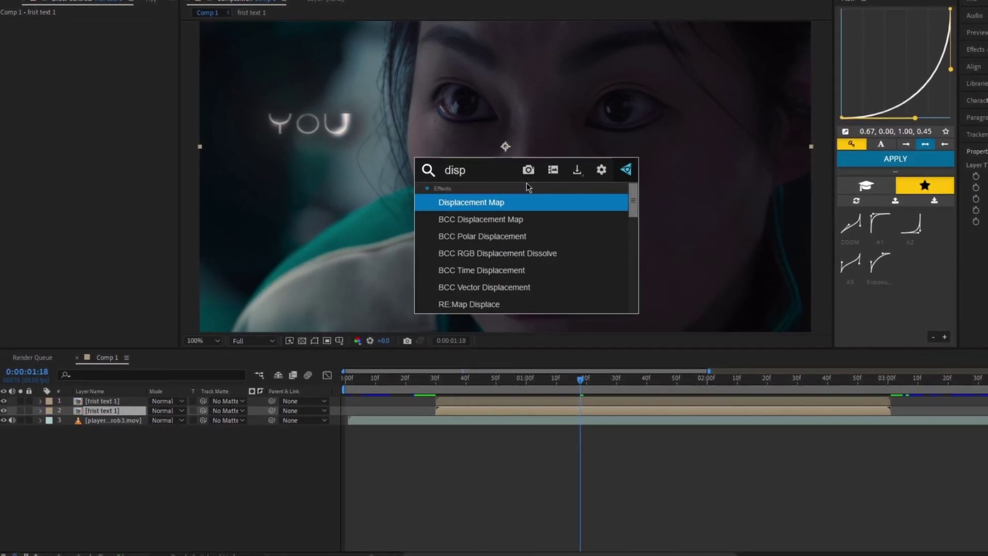
{"action": "scroll", "coordinate": [561, 270], "scroll_direction": "down", "scroll_amount": 2}
{"action": "left_click", "coordinate": [496, 278]}
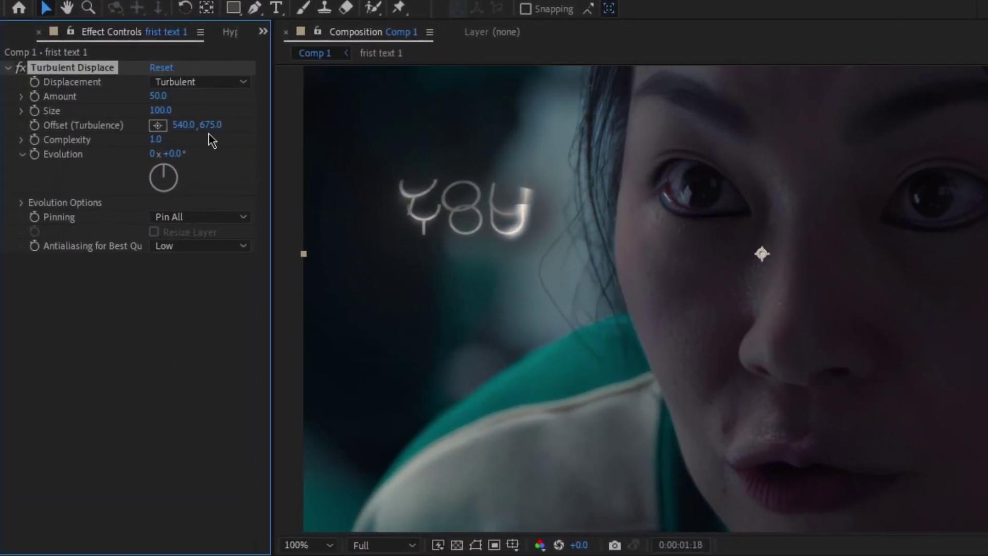
Set the Turbulent Displace Displacement type to Cross Displacement and its Amount to 333
{"action": "left_click", "coordinate": [193, 82]}
{"action": "left_click", "coordinate": [204, 265]}
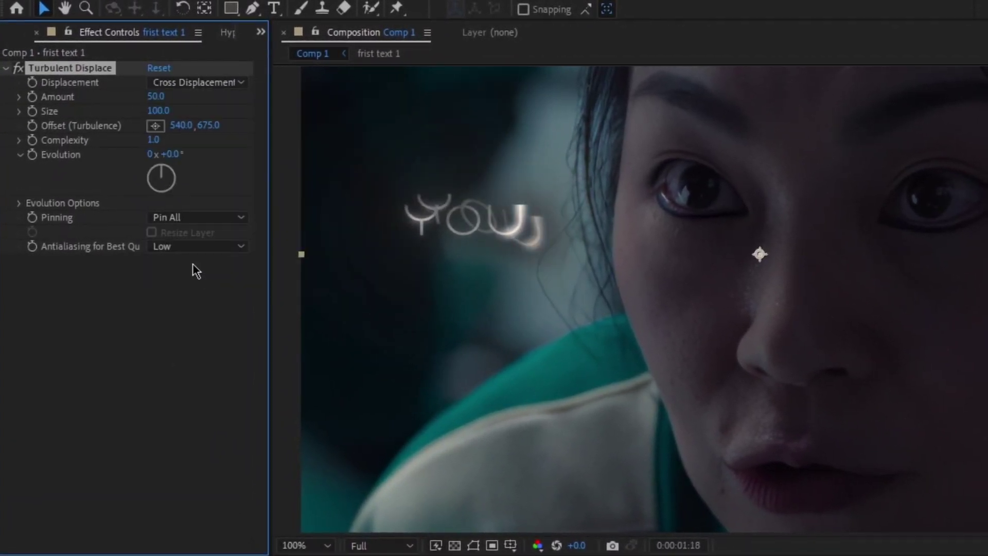
{"action": "left_click", "coordinate": [156, 95]}
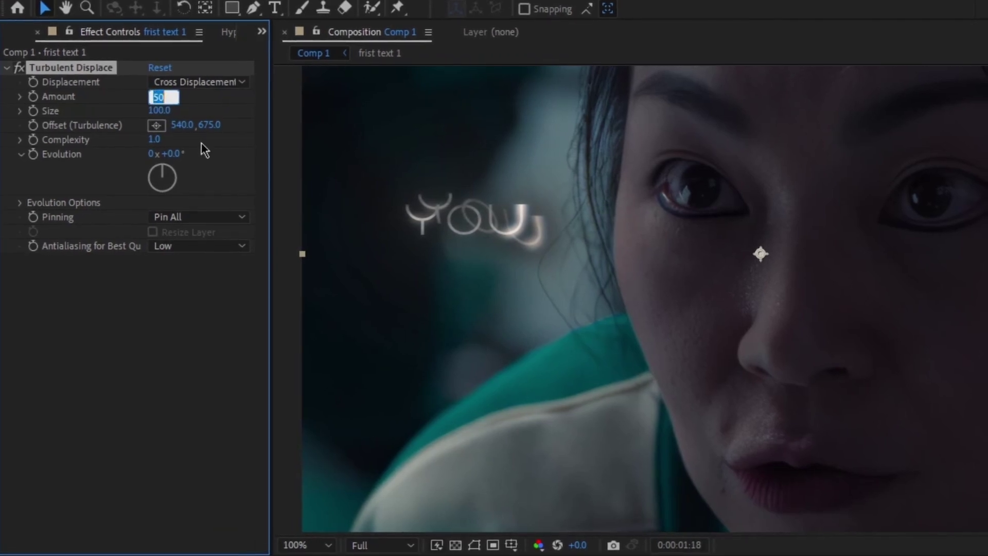
{"action": "type", "text": "333"}
{"action": "key", "text": "Return"}
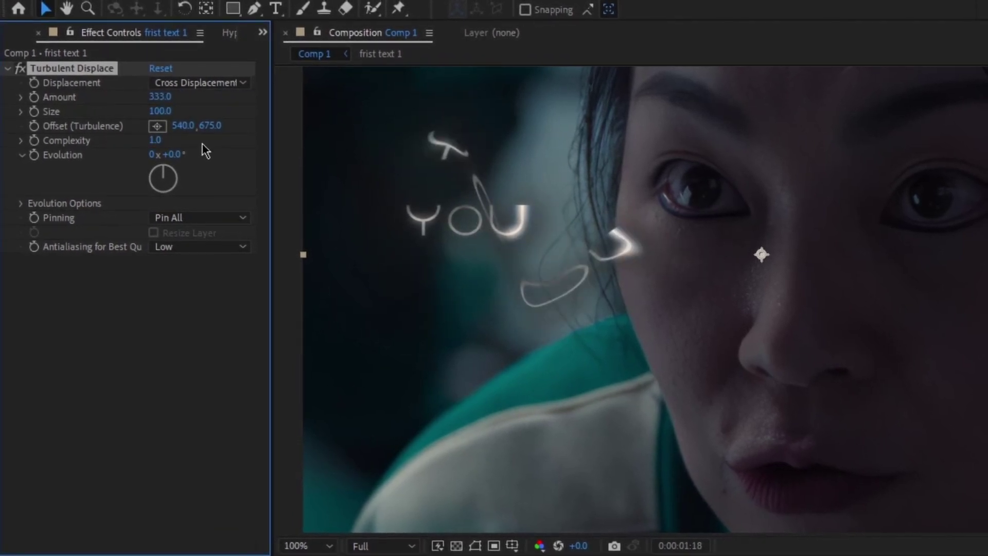
Try a Turbulent Displace Size of 5, then set Size to 4 and Complexity to 6
{"action": "left_click", "coordinate": [158, 110]}
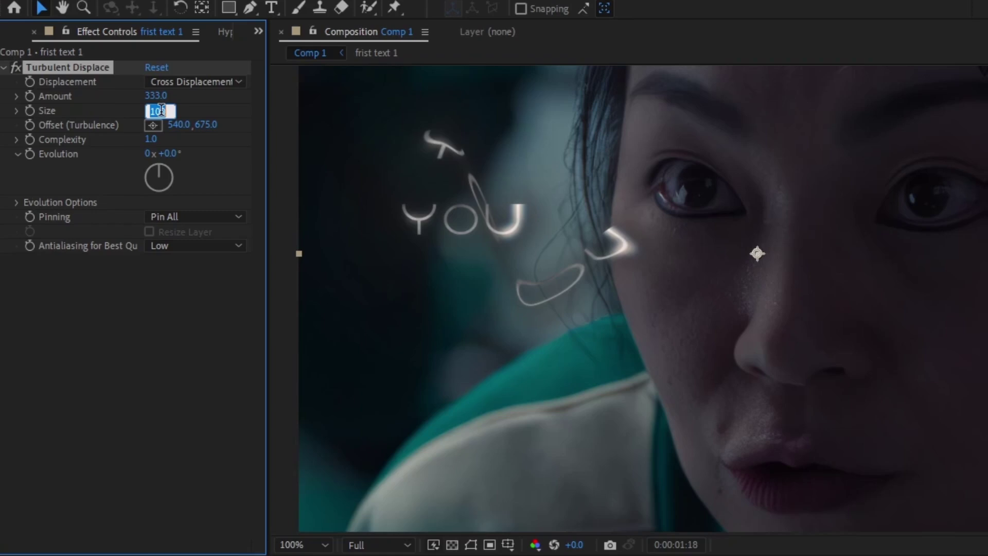
{"action": "type", "text": "5"}
{"action": "key", "text": "Return"}
{"action": "left_click", "coordinate": [164, 112]}
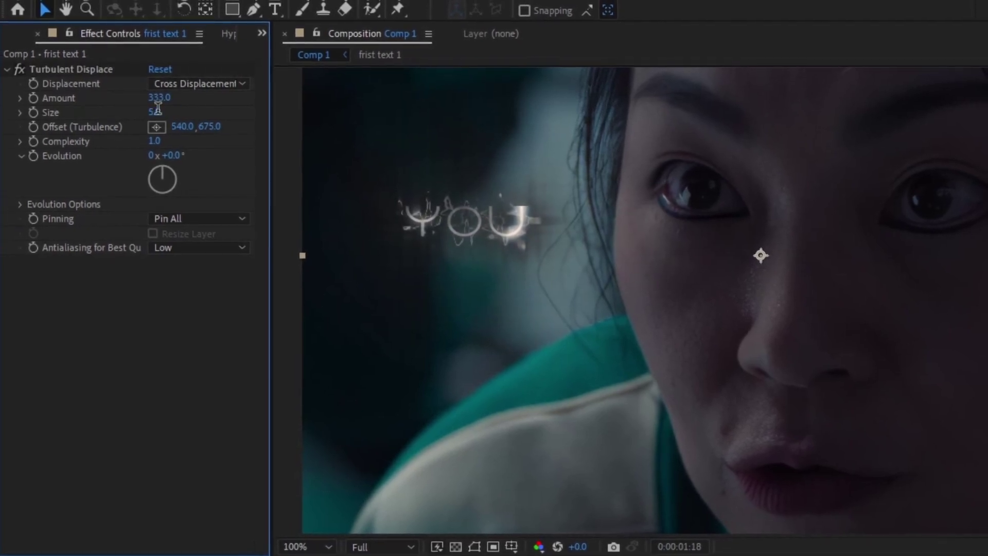
{"action": "left_click", "coordinate": [155, 109]}
{"action": "type", "text": "4"}
{"action": "key", "text": "Return"}
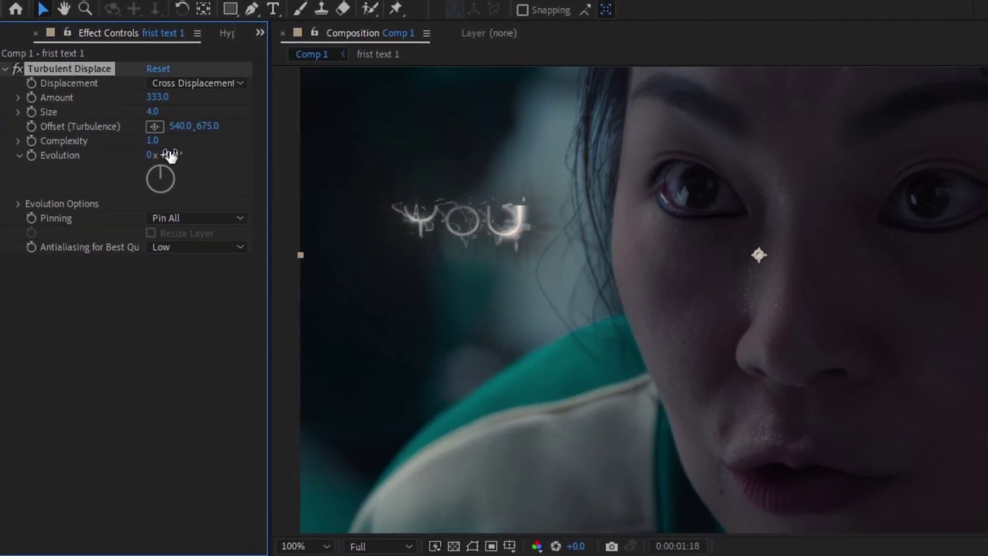
{"action": "left_click", "coordinate": [152, 140]}
{"action": "type", "text": "5"}
{"action": "key", "text": "Return"}
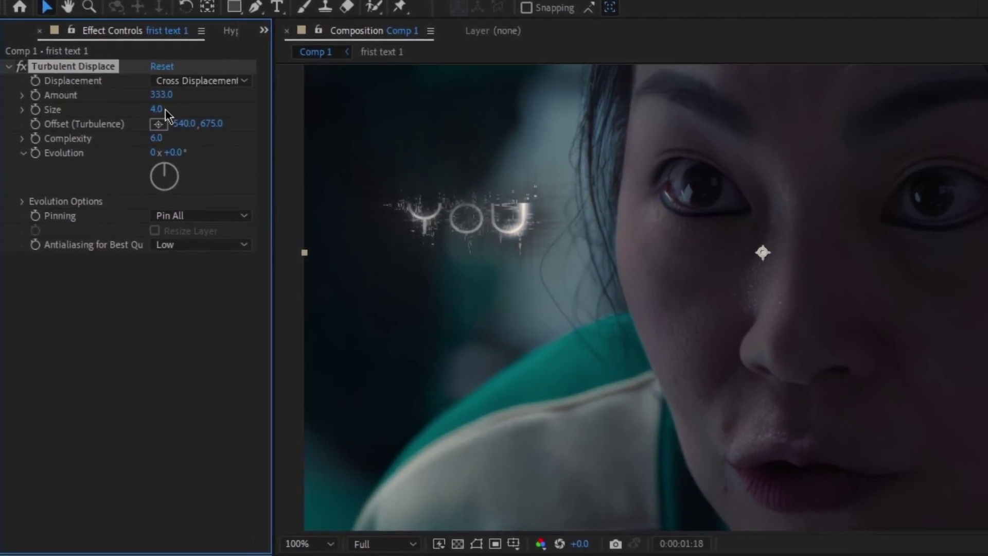
Try other Turbulent Displace sizes, including 3, then return the Size to 4
{"action": "left_click_drag", "start_coordinate": [157, 110], "coordinate": [158, 111]}
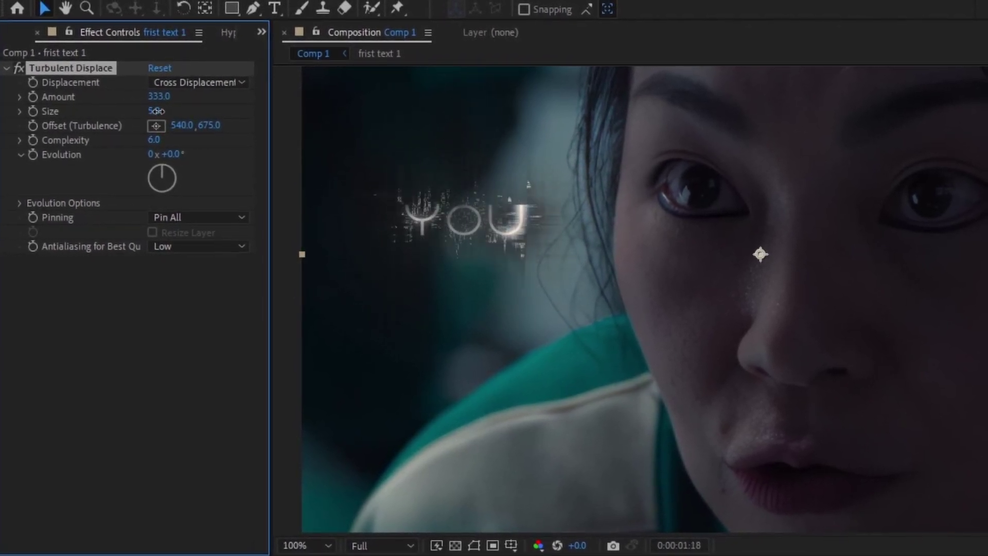
{"action": "left_click", "coordinate": [156, 111]}
{"action": "type", "text": "3"}
{"action": "key", "text": "Return"}
{"action": "left_click", "coordinate": [156, 111]}
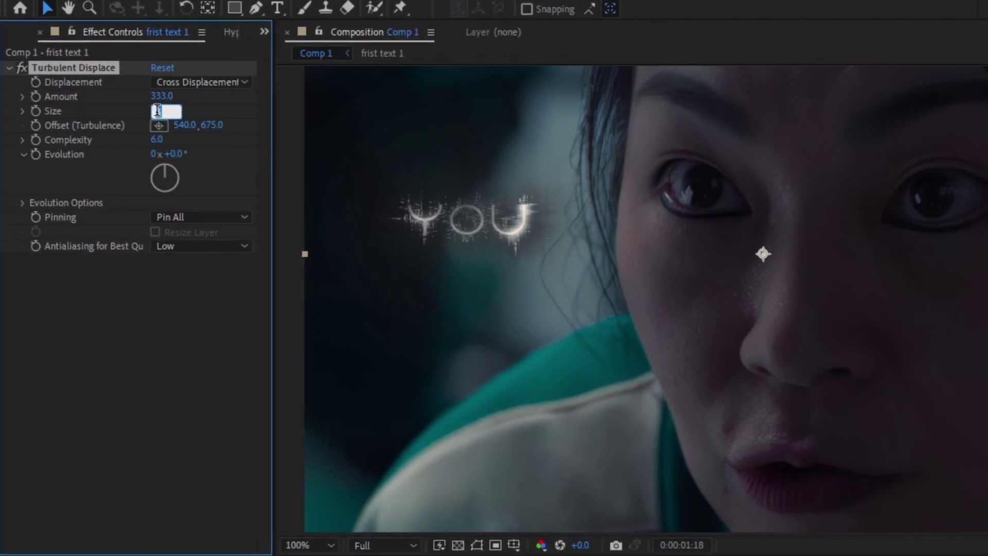
{"action": "type", "text": "4"}
{"action": "key", "text": "Return"}
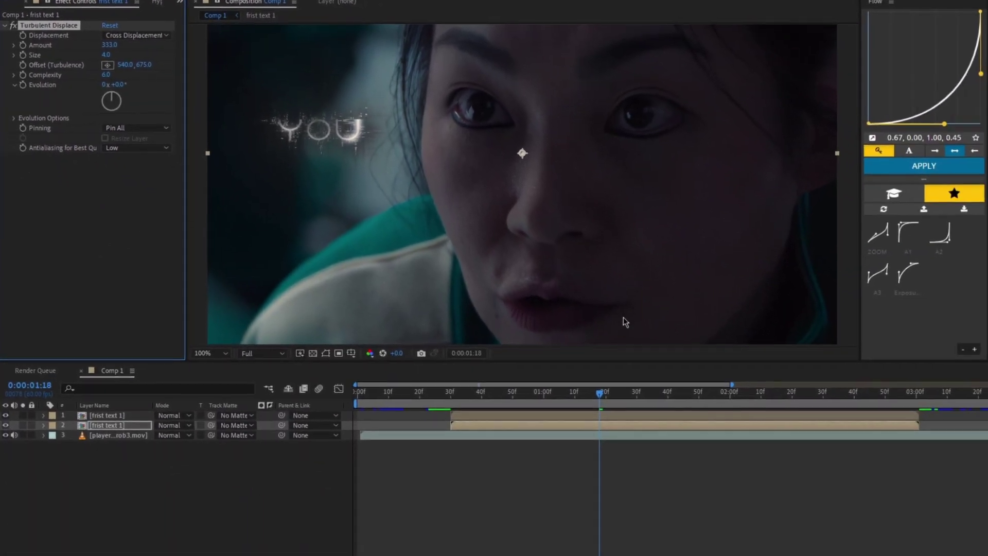
Keyframe the Turbulent Displace Evolution from 0° at 0:00:00:30 to a larger angle at 0:00:03:00, and apply Easy Ease to both keyframes
{"action": "left_click_drag", "start_coordinate": [658, 436], "coordinate": [495, 436]}
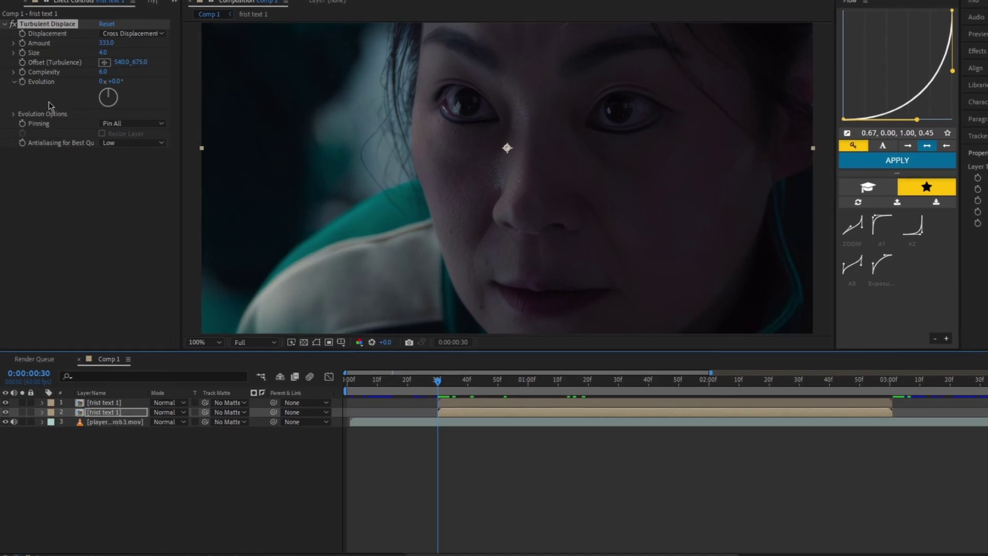
{"action": "left_click", "coordinate": [24, 81]}
{"action": "key", "text": "u"}
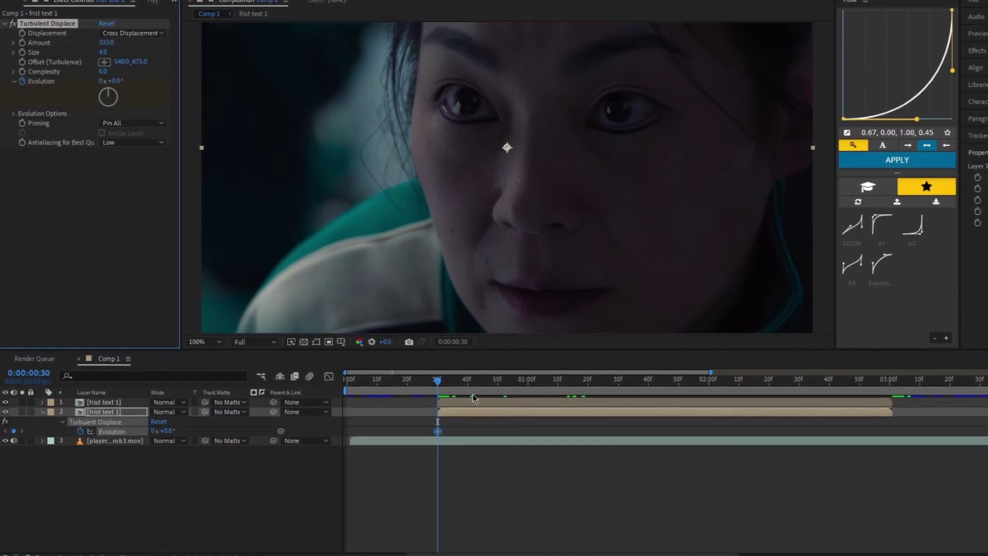
{"action": "left_click_drag", "start_coordinate": [440, 381], "coordinate": [892, 381]}
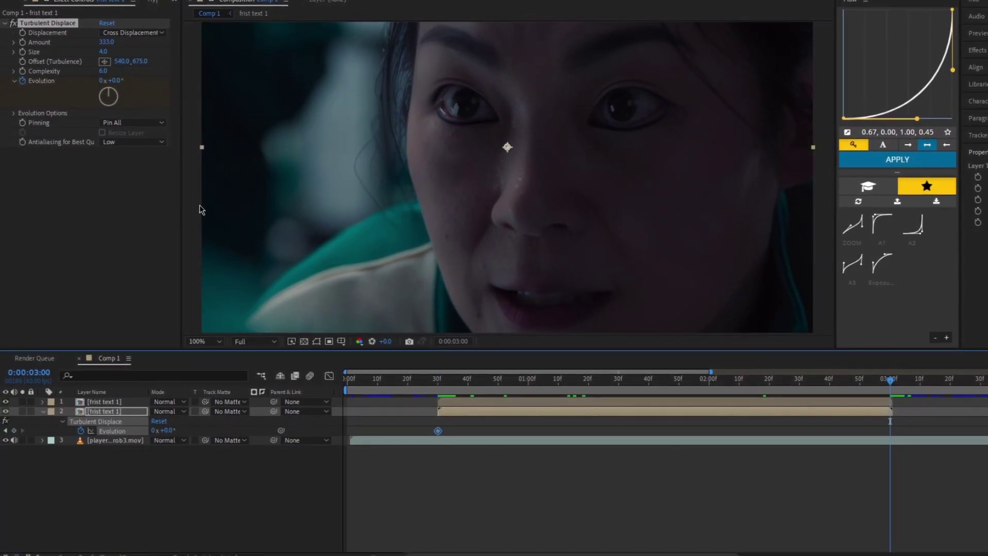
{"action": "left_click", "coordinate": [114, 83]}
{"action": "type", "text": "36"}
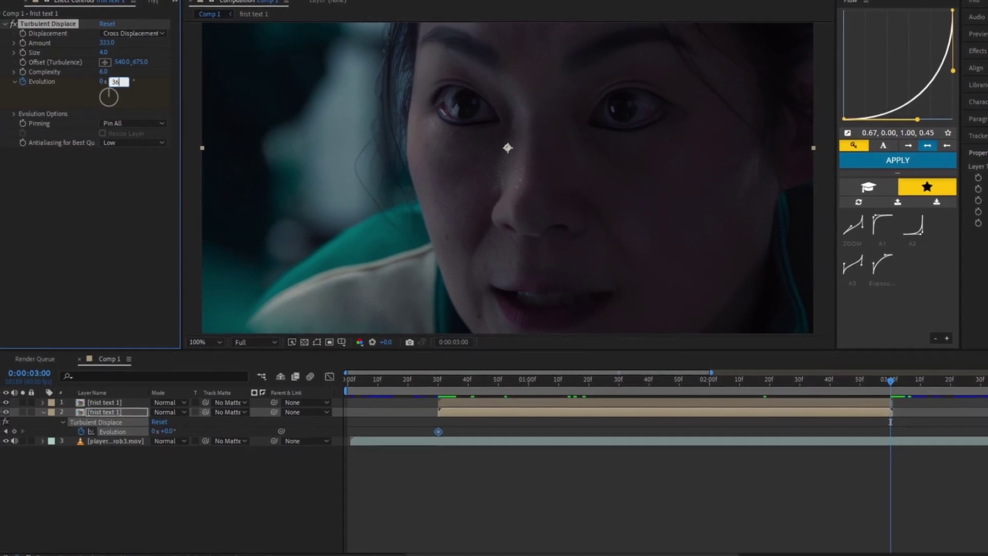
{"action": "left_click_drag", "start_coordinate": [418, 412], "coordinate": [900, 515]}
{"action": "key", "text": "F9"}
Preview the displaced text animation from 0:00:01:59
{"action": "left_click", "coordinate": [701, 384]}
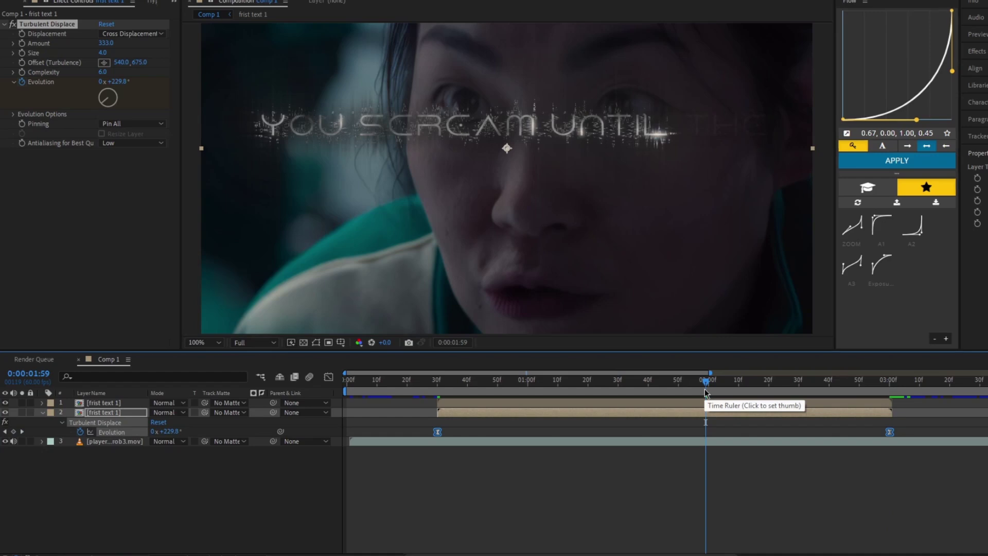
{"action": "key", "text": "space"}
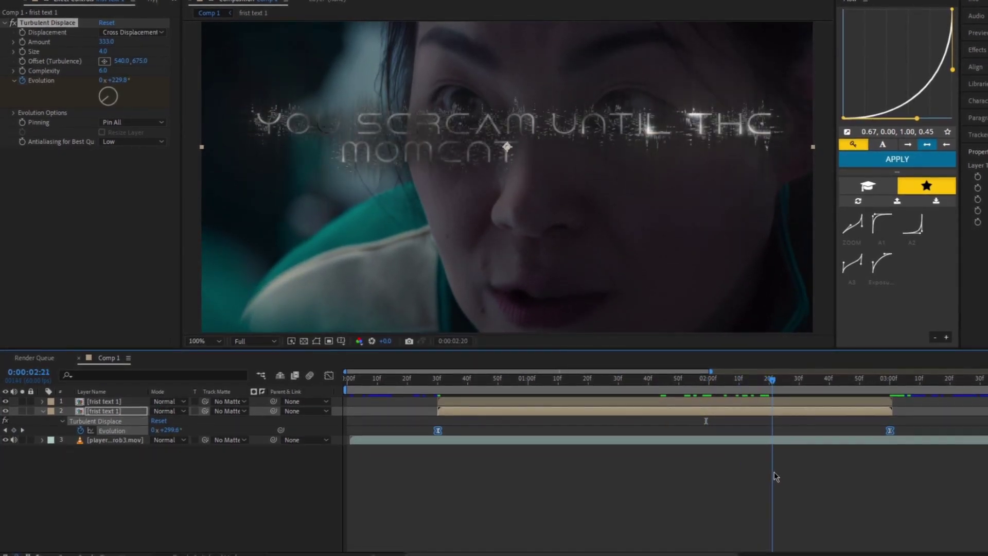
{"action": "left_click", "coordinate": [806, 496]}
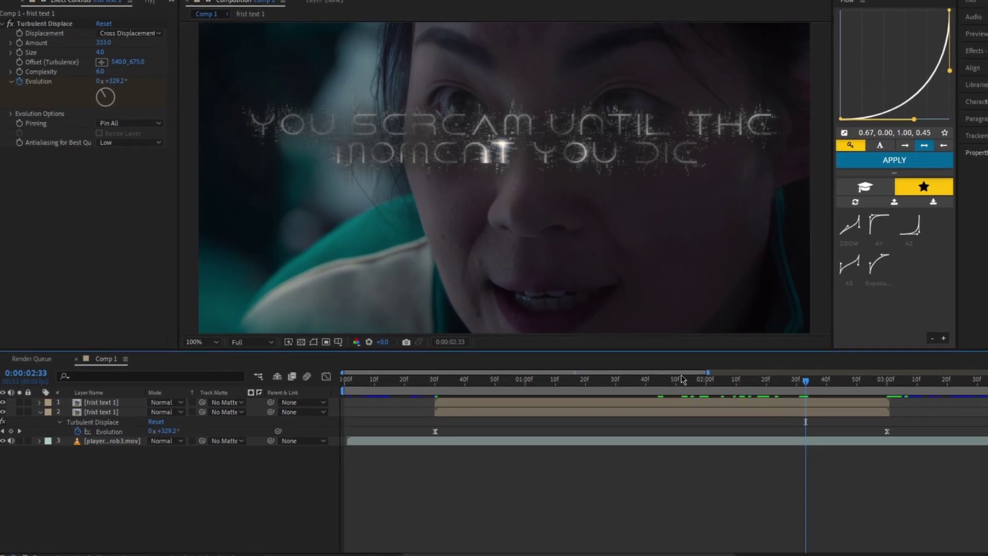
Apply S_Blur to the lower "frist text 1" copy with a Blur Amount of 0.80, and collapse the effect's settings
{"action": "key", "text": "ctrl+space"}
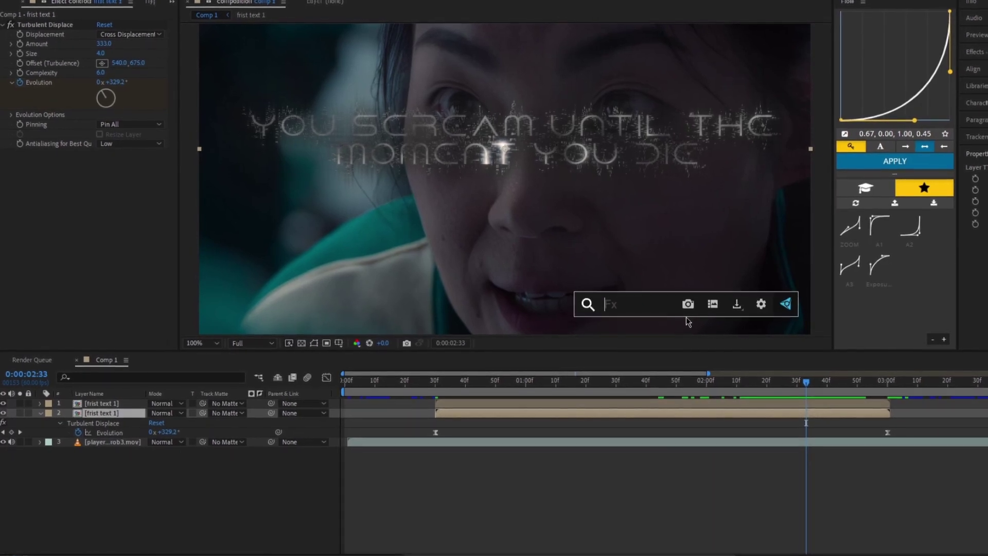
{"action": "type", "text": "s"}
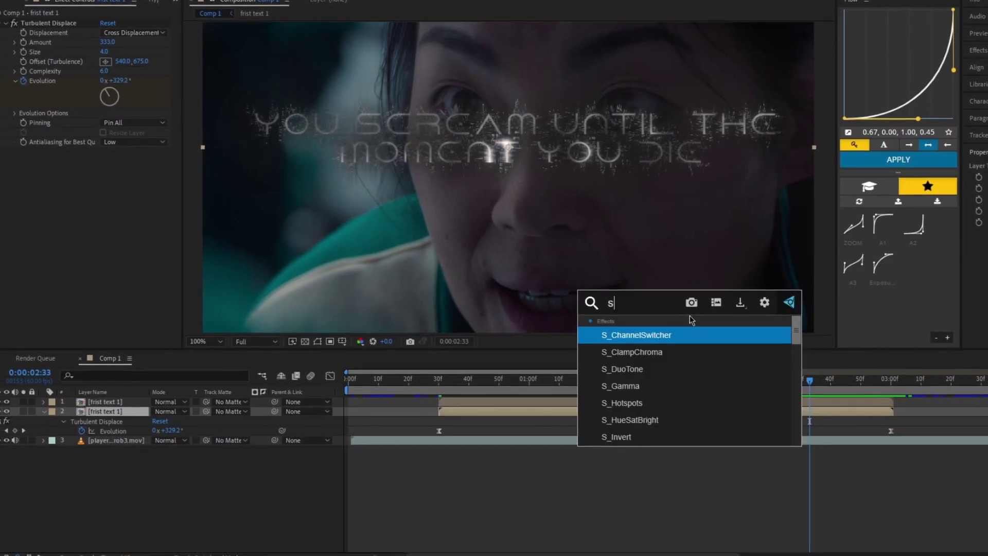
{"action": "type", "text": "_blur"}
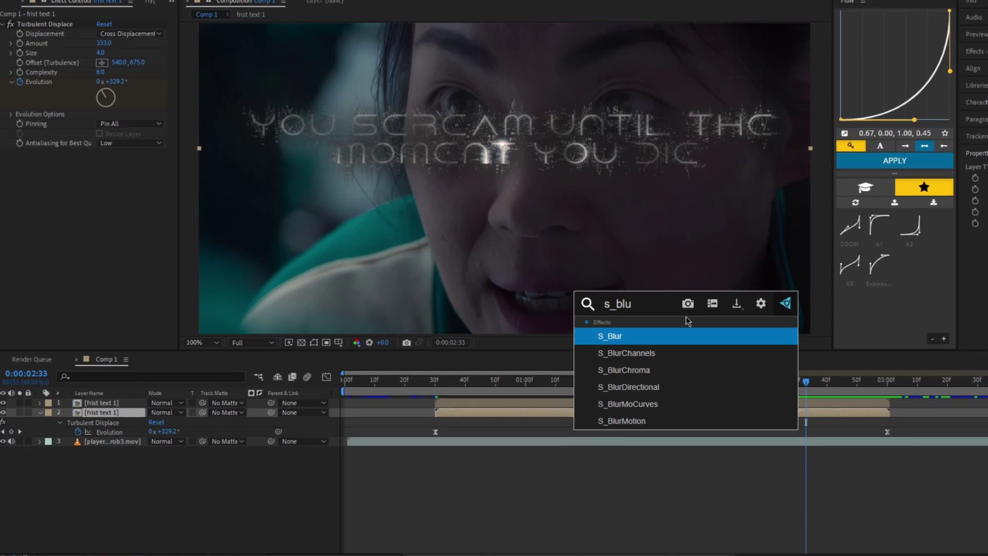
{"action": "left_click", "coordinate": [646, 335]}
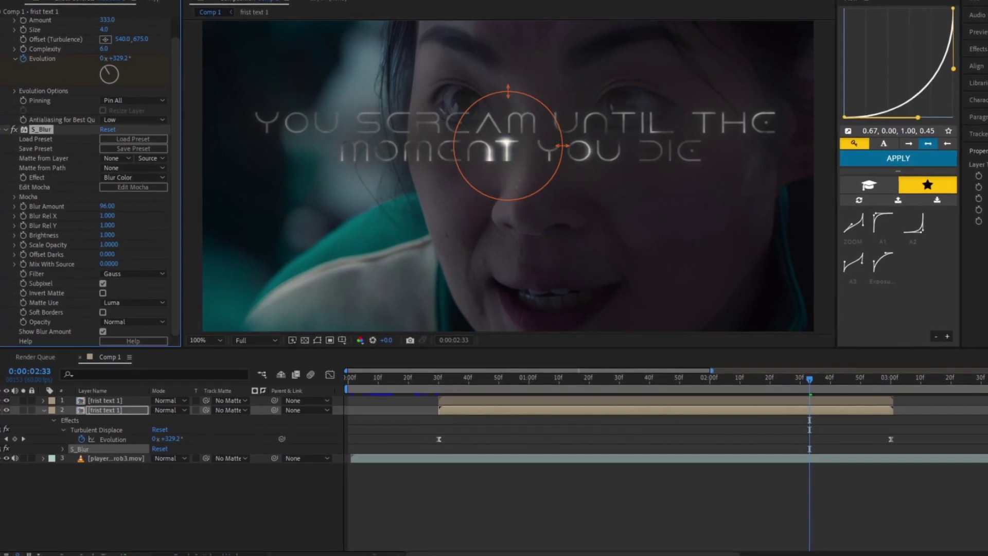
{"action": "scroll", "coordinate": [153, 126], "scroll_direction": "up", "scroll_amount": 2}
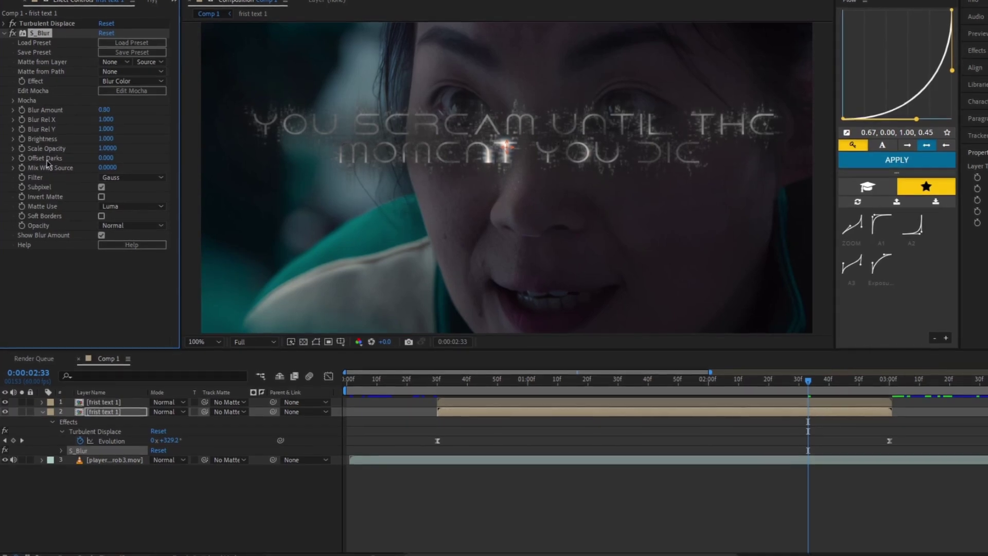
{"action": "left_click", "coordinate": [4, 33]}
{"action": "left_click", "coordinate": [36, 126]}
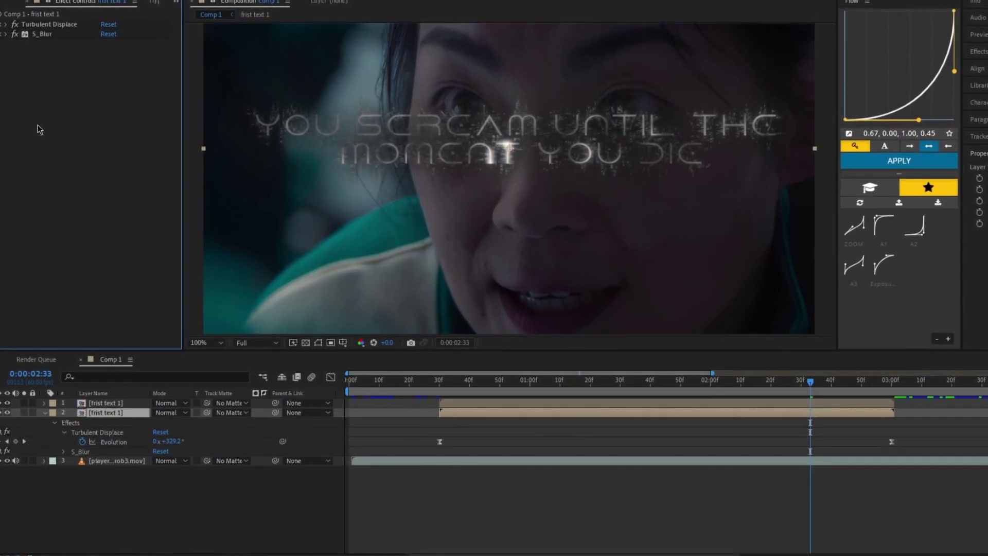
Pre-compose both "frist text 1" layers into a composition named "merge text layer", moving all attributes into it
{"action": "left_click", "coordinate": [602, 390]}
{"action": "key", "text": "space"}
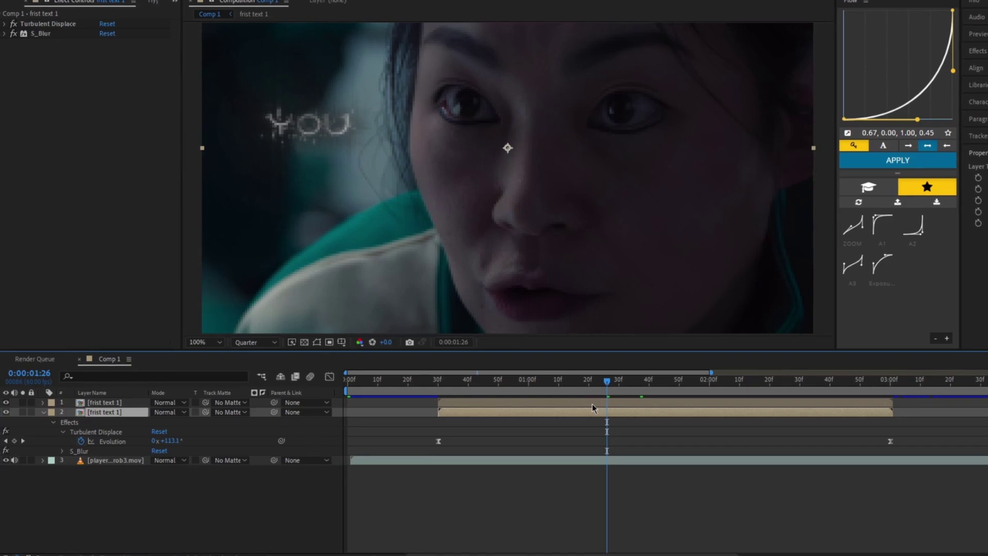
{"action": "left_click", "coordinate": [592, 405], "text": "shift"}
{"action": "right_click", "coordinate": [587, 406]}
{"action": "left_click", "coordinate": [631, 334]}
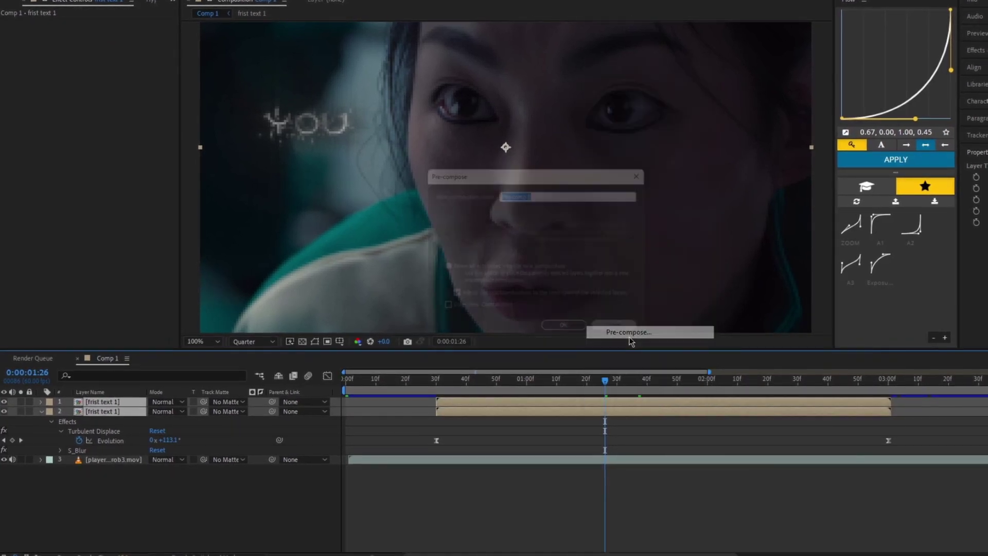
{"action": "left_click", "coordinate": [445, 270]}
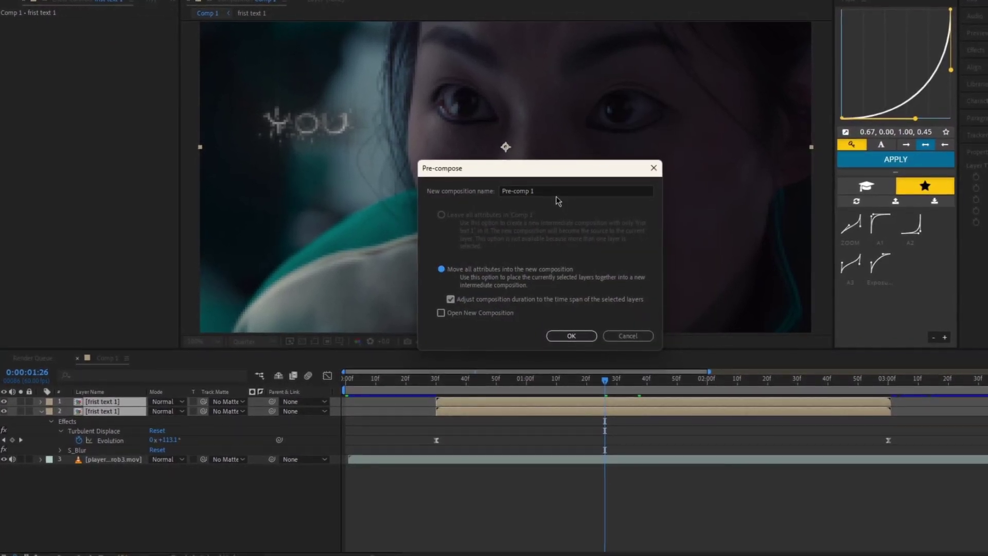
{"action": "key", "text": "ctrl+a"}
{"action": "type", "text": "merg"}
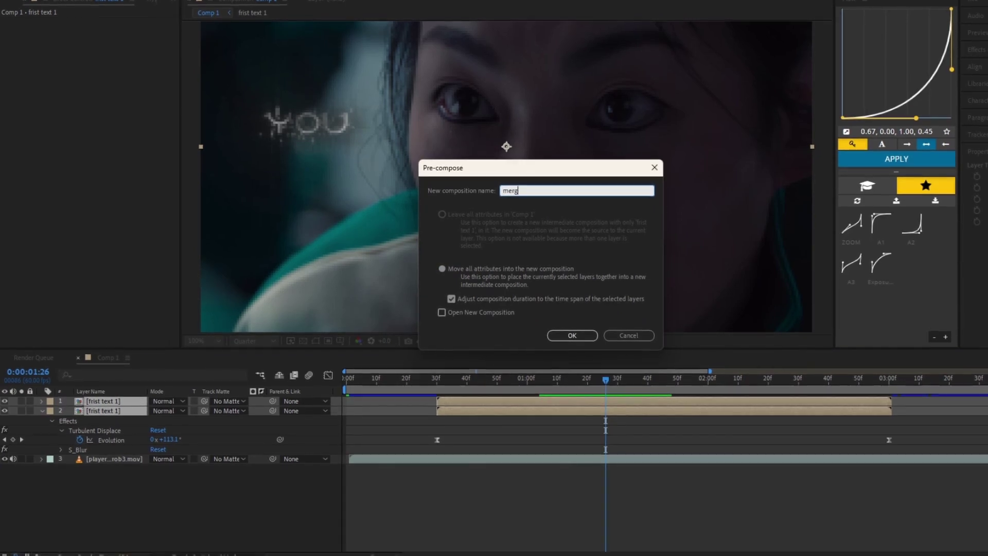
{"action": "type", "text": "e text"}
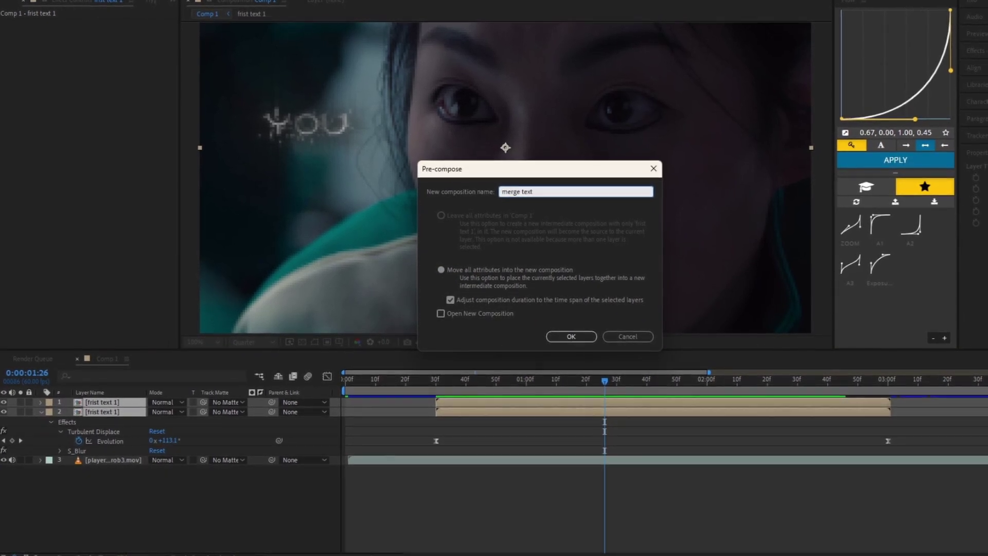
{"action": "type", "text": " la"}
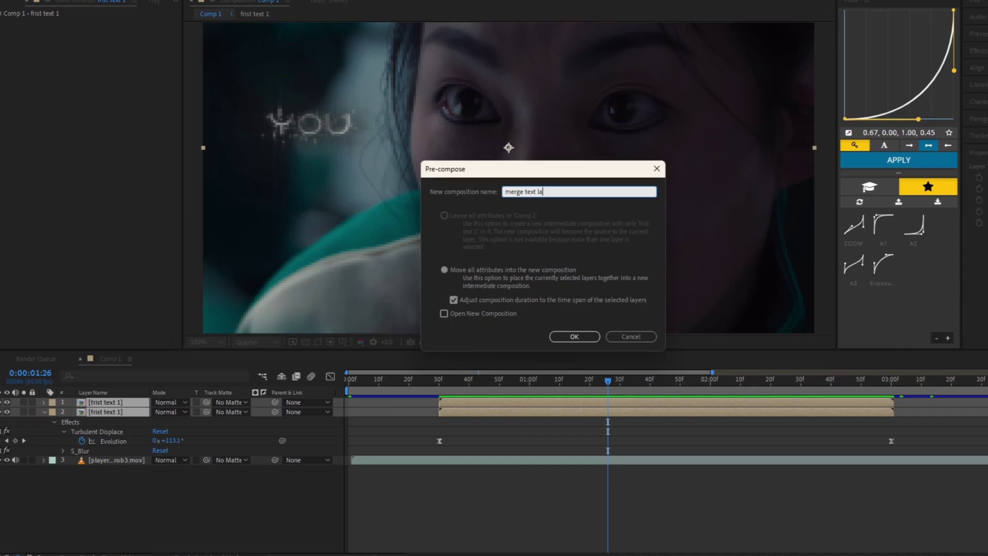
{"action": "type", "text": "yer"}
{"action": "left_click", "coordinate": [574, 336]}
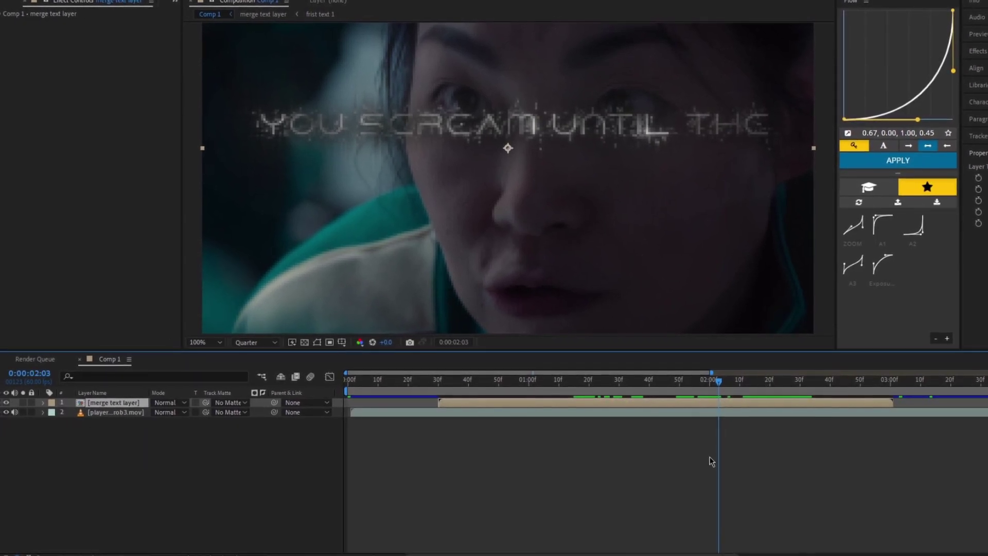
Apply Drop Shadow to the "merge text layer" and set its Opacity to 70%
{"action": "key", "text": "ctrl+space"}
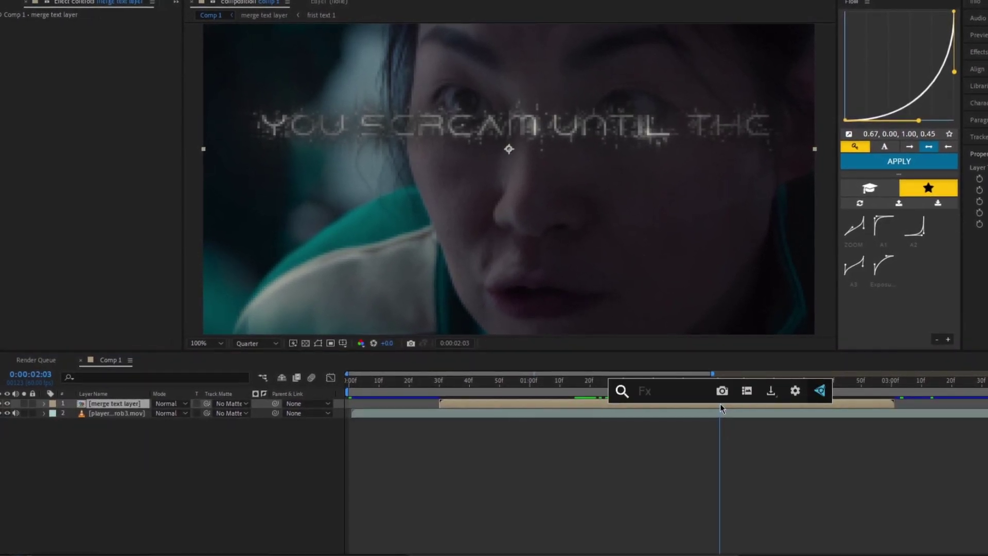
{"action": "type", "text": "drop"}
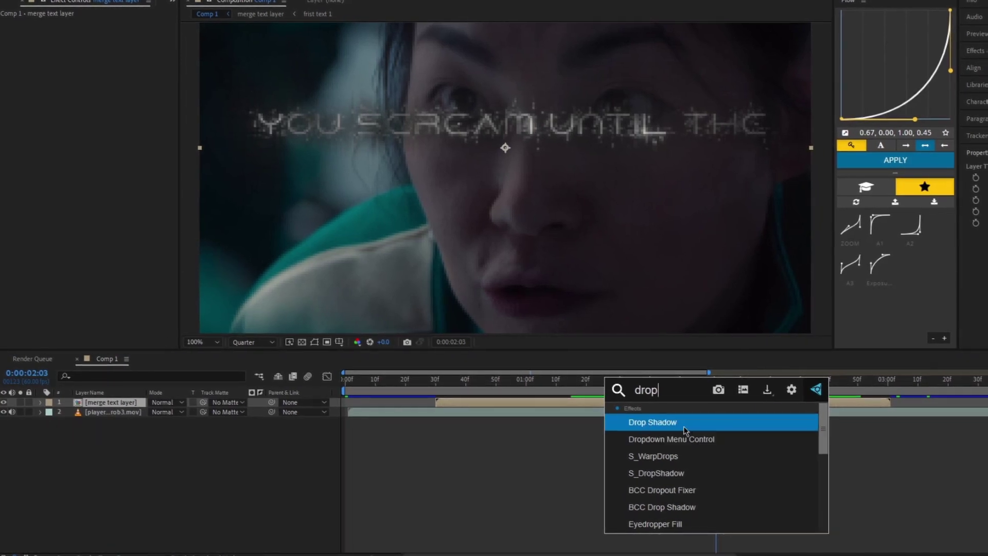
{"action": "left_click", "coordinate": [683, 425]}
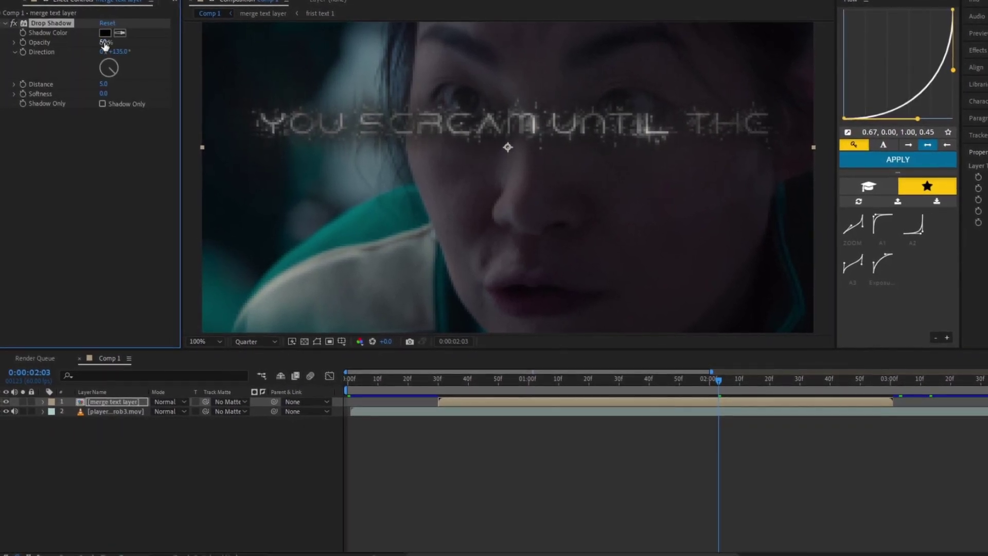
{"action": "left_click_drag", "start_coordinate": [104, 43], "coordinate": [206, 47]}
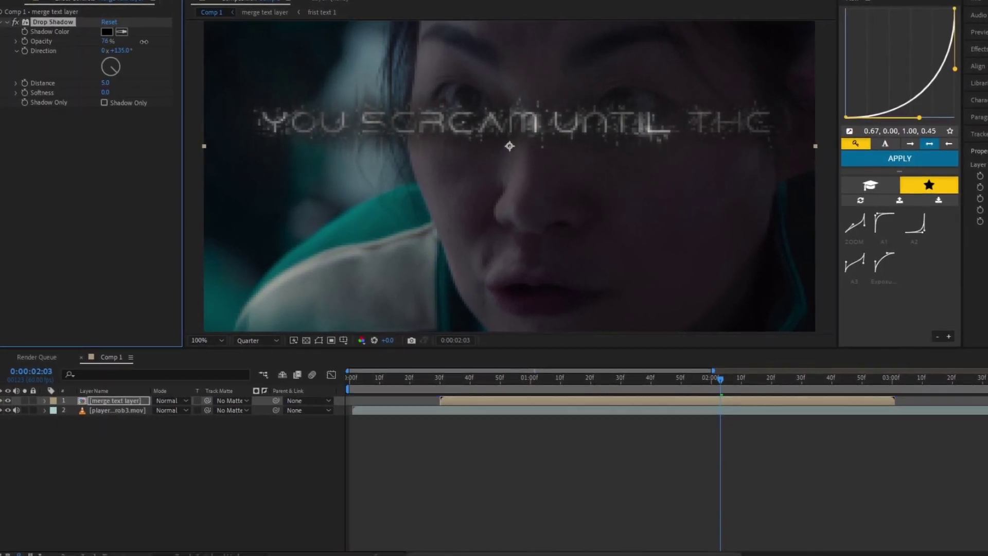
{"action": "left_click", "coordinate": [106, 42]}
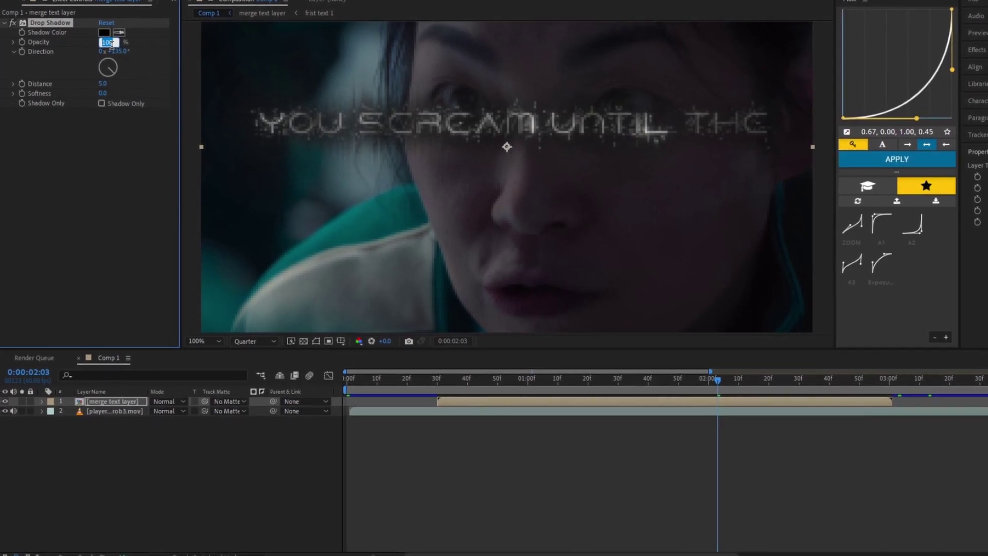
{"action": "type", "text": "70"}
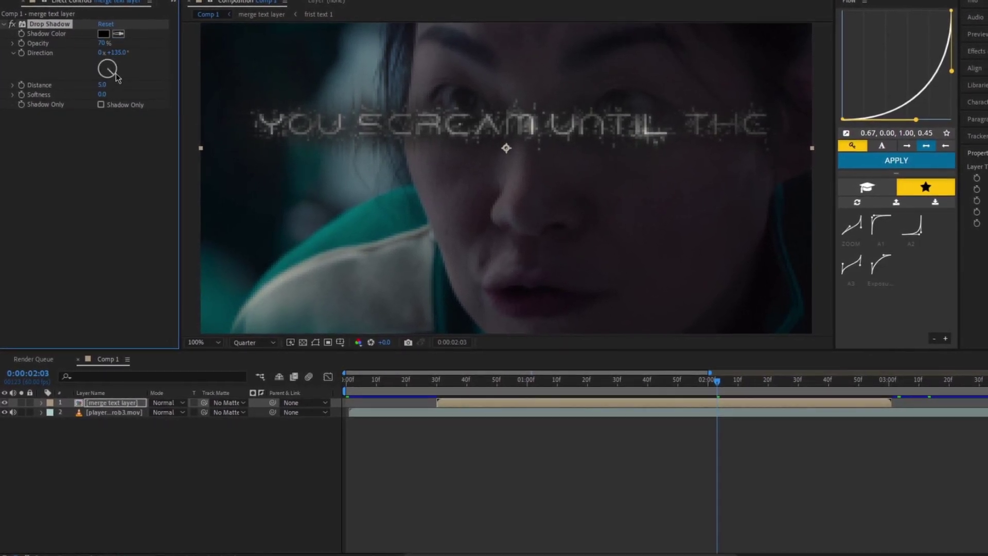
Set the Drop Shadow Distance to 4 and Softness to 20 on the merged text
{"action": "left_click", "coordinate": [104, 83]}
{"action": "type", "text": "4"}
{"action": "key", "text": "Return"}
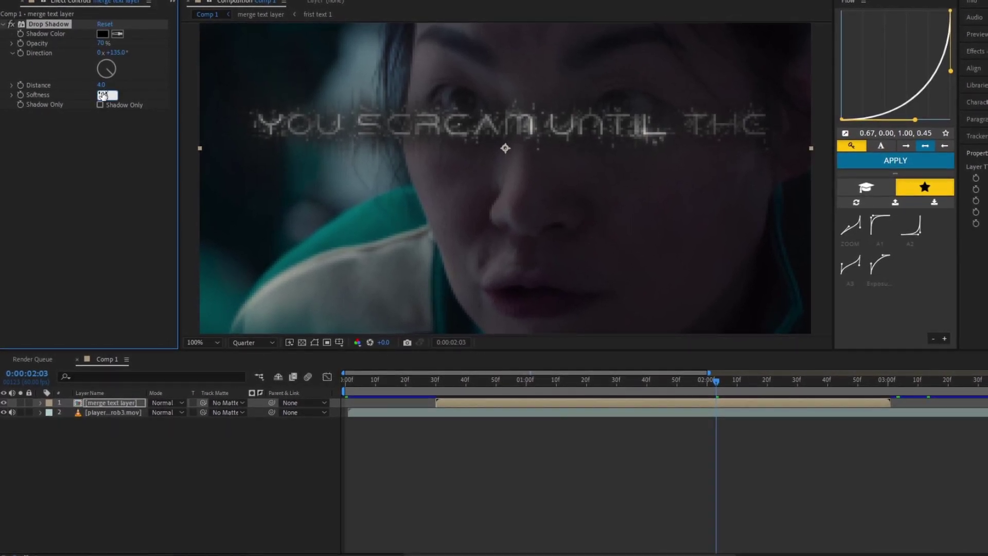
{"action": "type", "text": "20"}
{"action": "key", "text": "Return"}
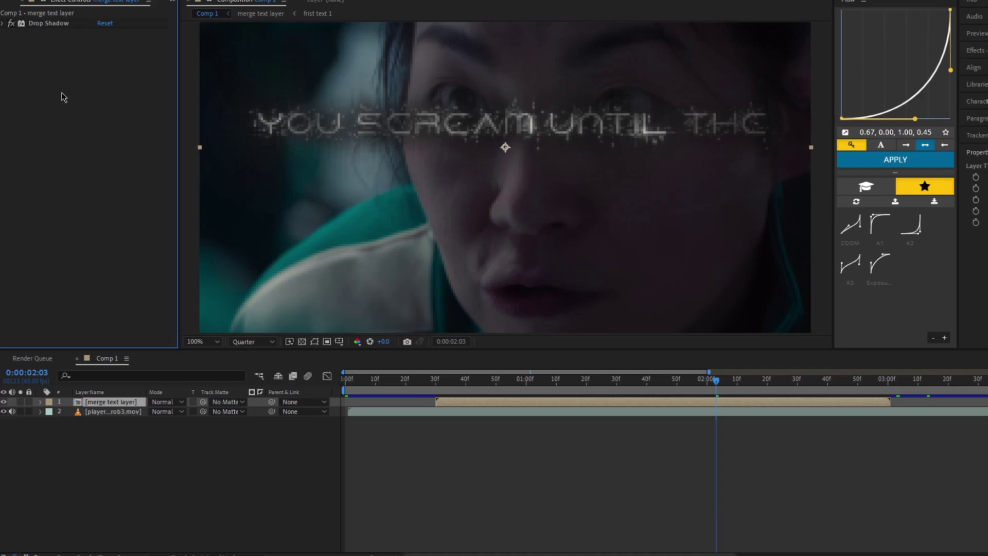
Switch the preview resolution to Full and apply Deep Glow to the "merge text layer"
{"action": "left_click", "coordinate": [264, 343]}
{"action": "key", "text": "ctrl+j"}
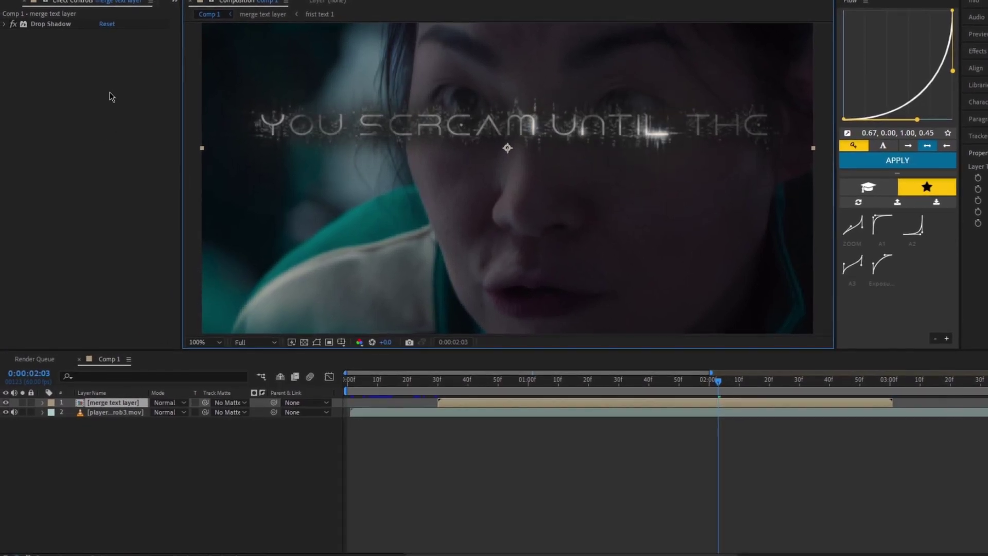
{"action": "key", "text": "ctrl+space"}
{"action": "type", "text": "dee"}
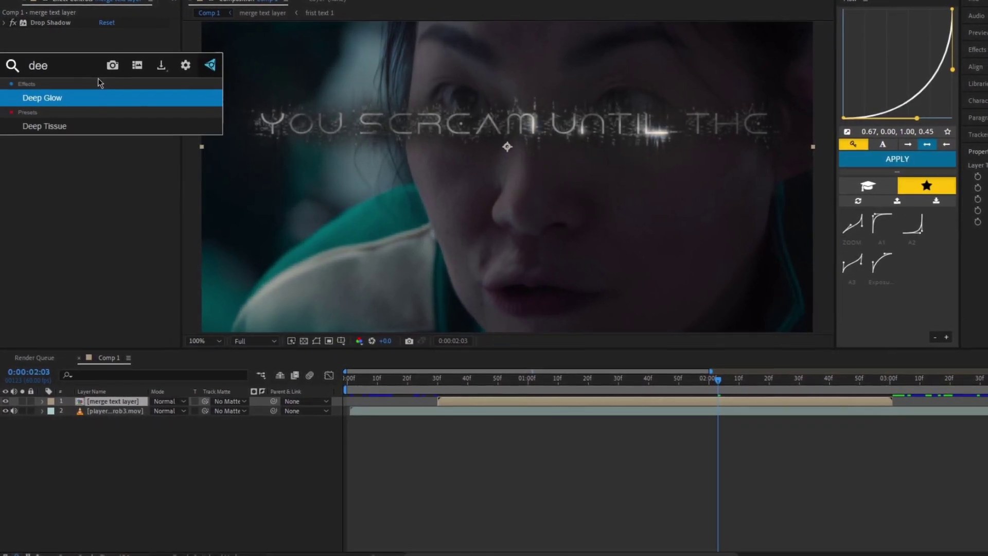
{"action": "left_click", "coordinate": [82, 96]}
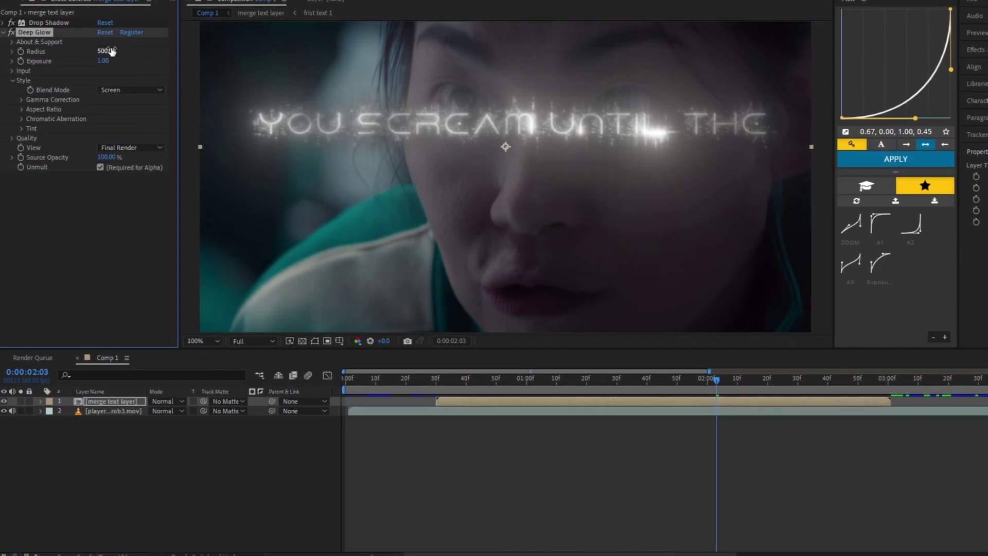
Try a Deep Glow Radius of 2000, set the Radius to 800 instead, and set the Exposure to 0.75
{"action": "type", "text": "2000"}
{"action": "key", "text": "Return"}
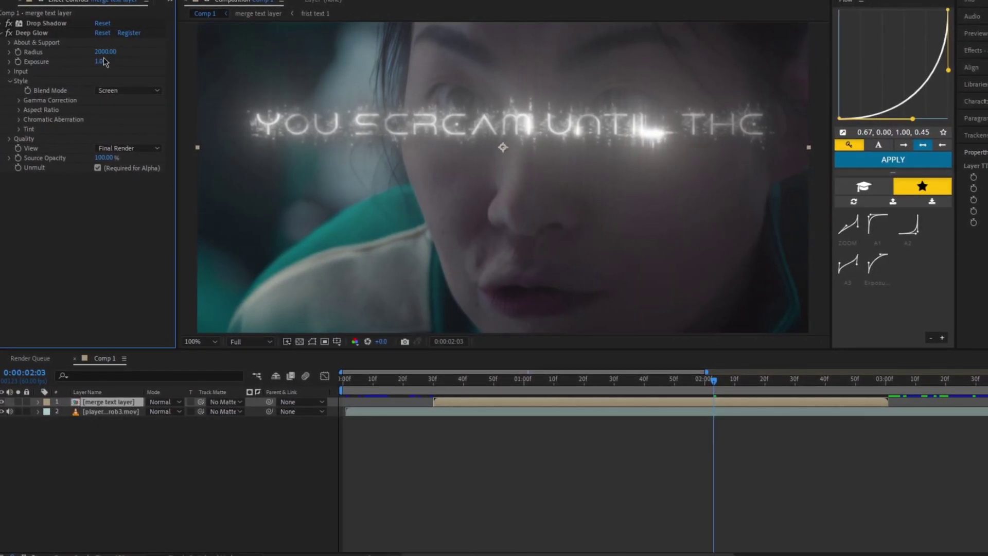
{"action": "left_click", "coordinate": [108, 52]}
{"action": "type", "text": "800"}
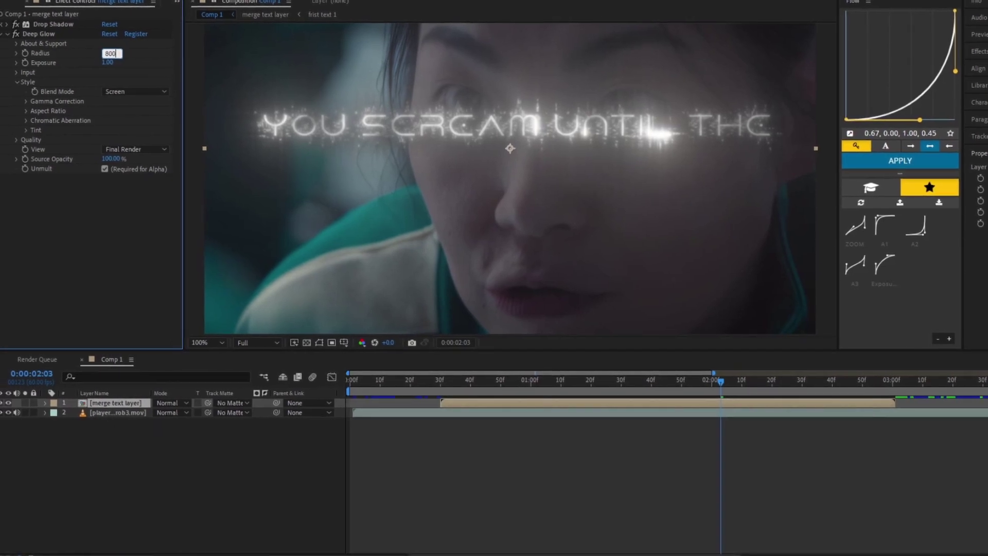
{"action": "key", "text": "Tab"}
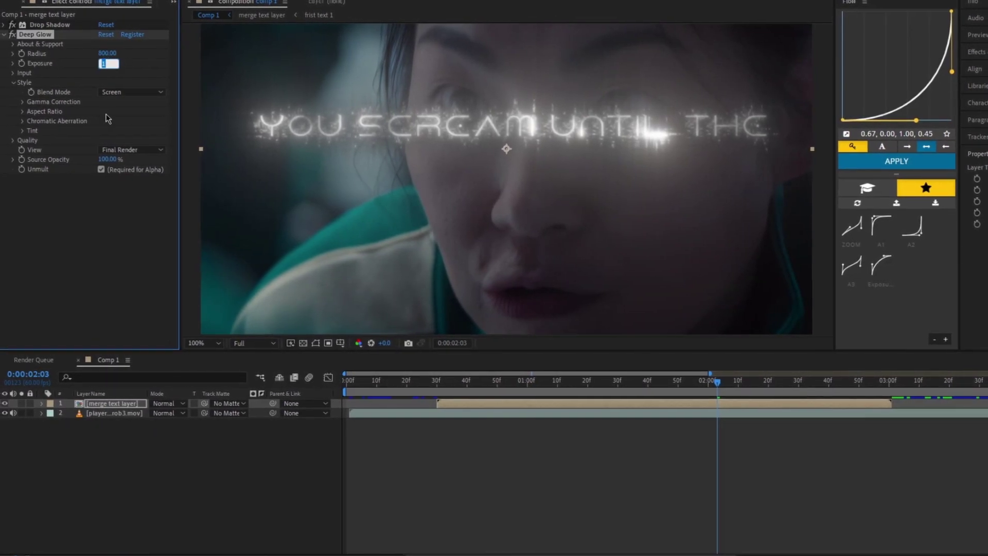
{"action": "type", "text": "0.7"}
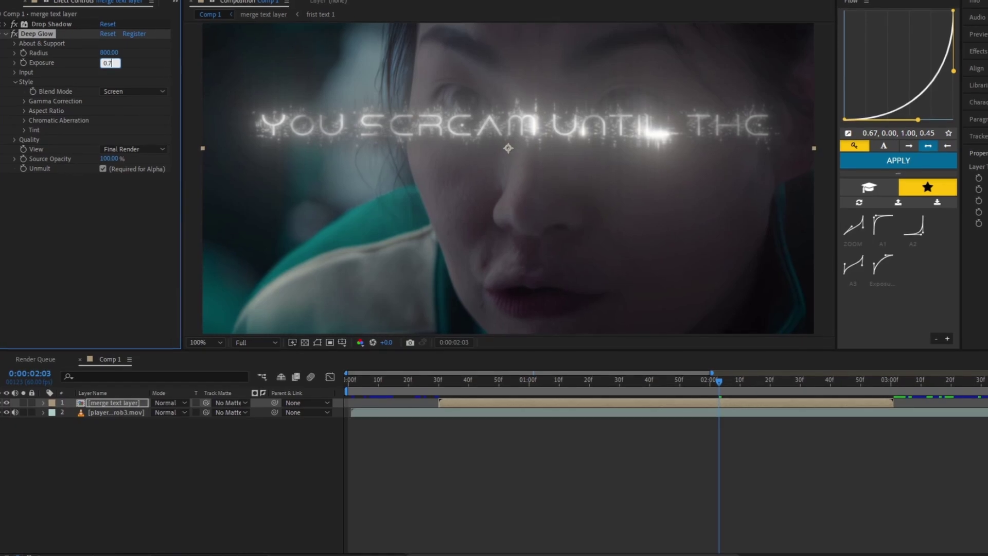
{"action": "type", "text": "5"}
{"action": "key", "text": "Return"}
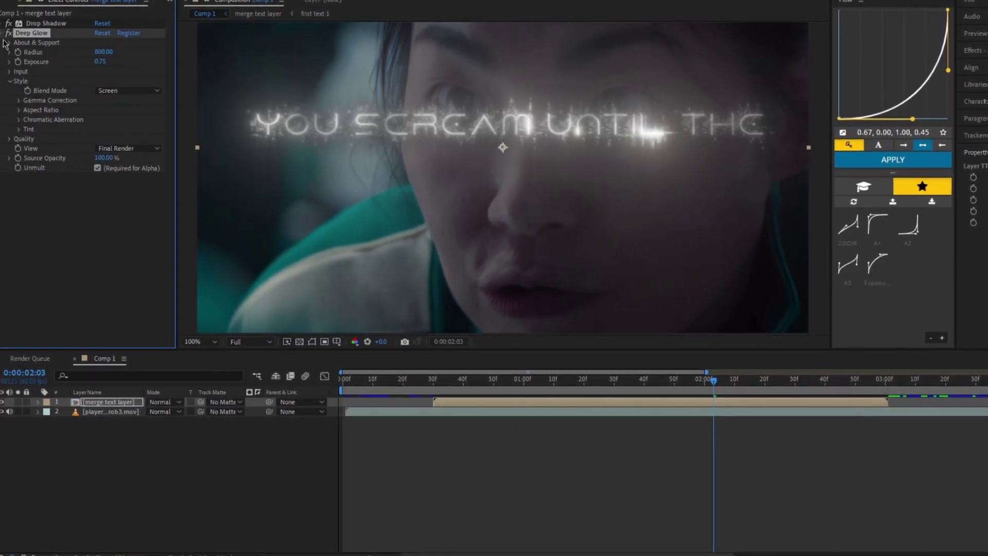
Apply BCC Drop Shadow to the "merge text layer" and set its Shadow Intensity to 100
{"action": "key", "text": "ctrl+space"}
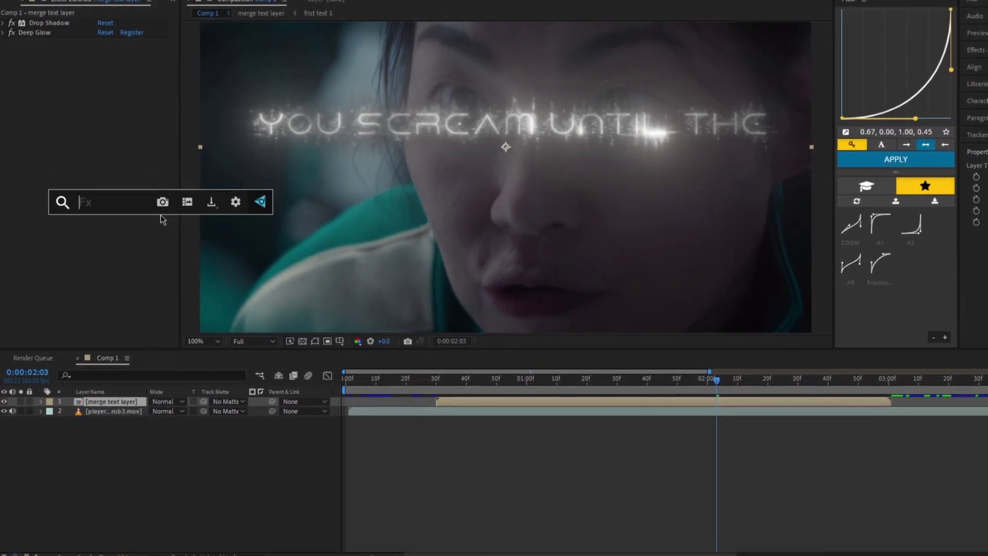
{"action": "type", "text": "bcc drop"}
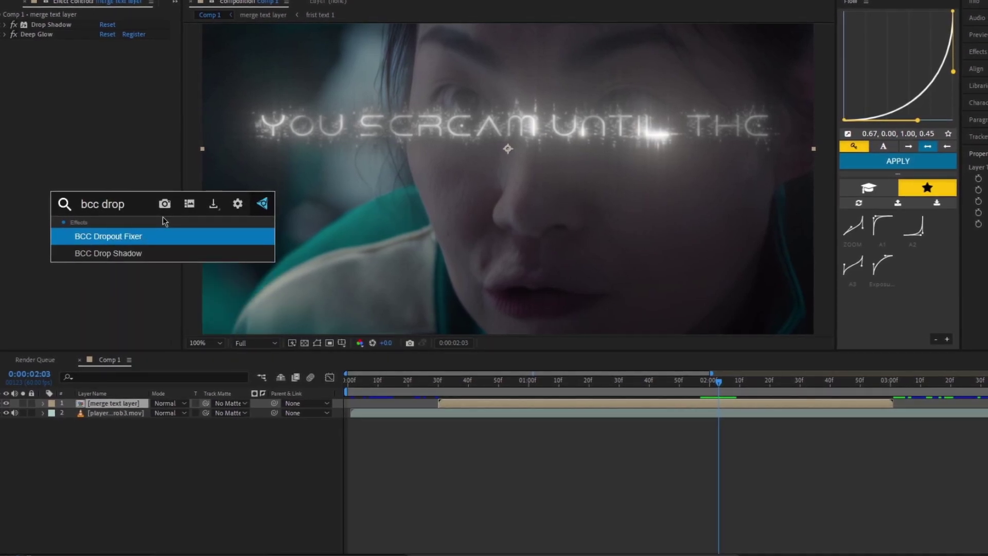
{"action": "left_click", "coordinate": [141, 251]}
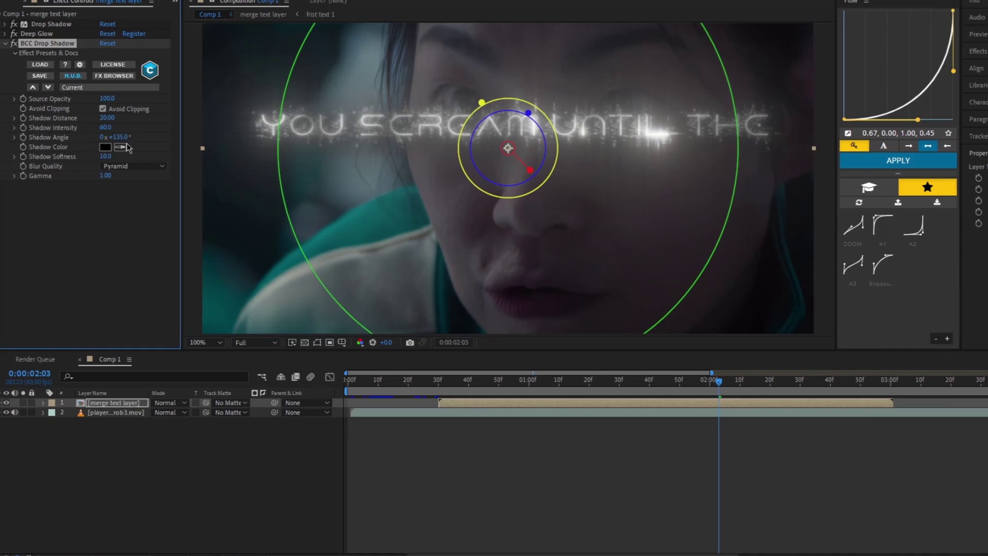
{"action": "left_click", "coordinate": [108, 125]}
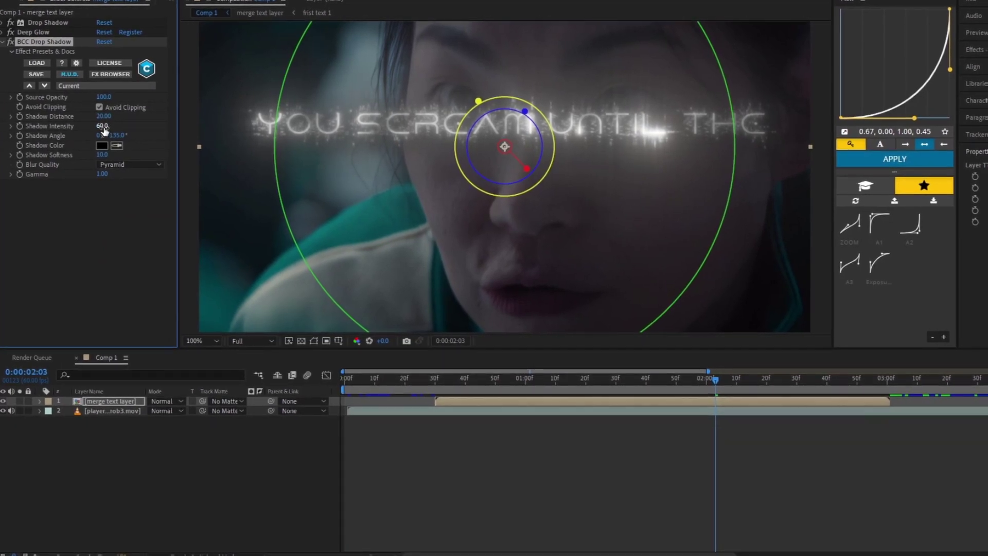
{"action": "type", "text": "100"}
Set the BCC Drop Shadow's Shadow Distance to 8 and Shadow Softness to 20
{"action": "left_click", "coordinate": [108, 117]}
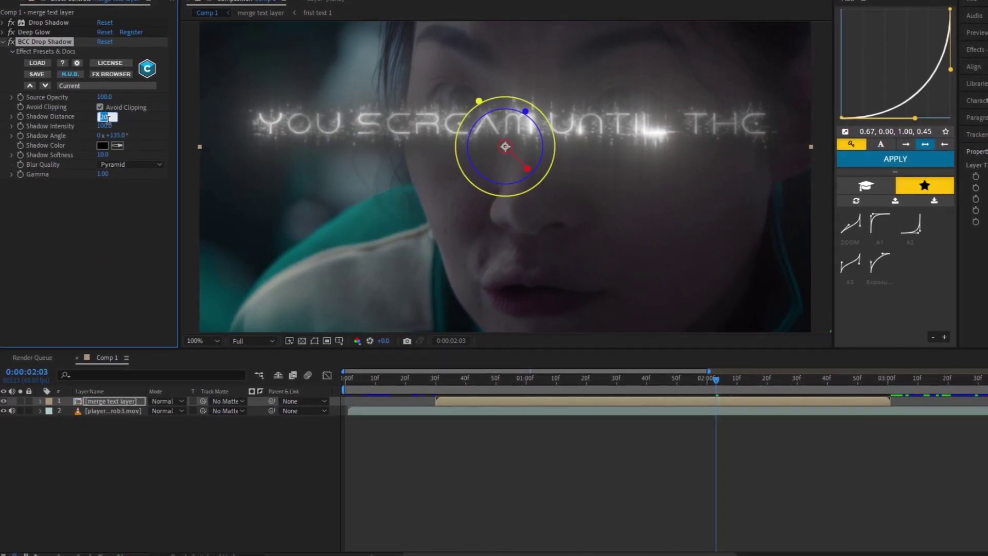
{"action": "type", "text": "8"}
{"action": "key", "text": "Return"}
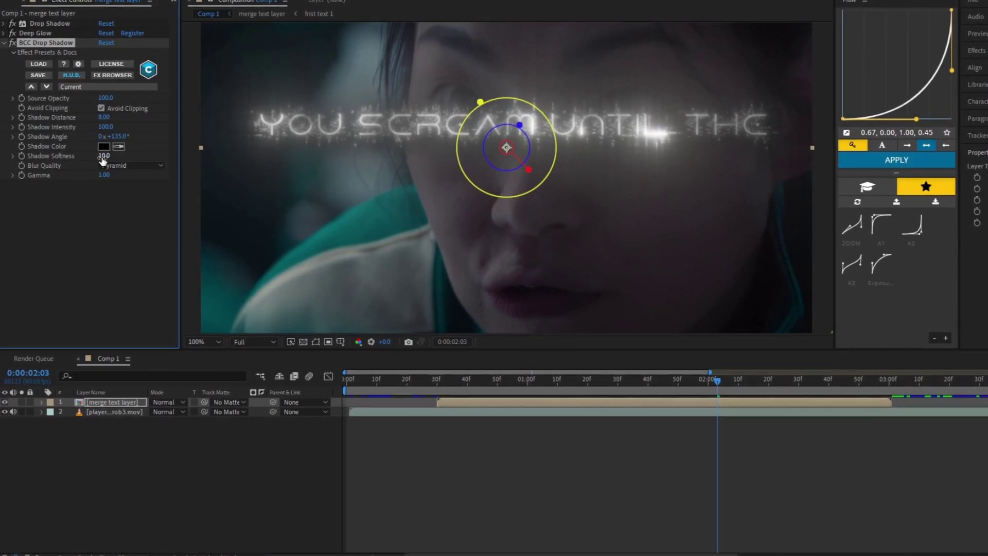
{"action": "left_click", "coordinate": [103, 155]}
{"action": "type", "text": "20"}
{"action": "key", "text": "Return"}
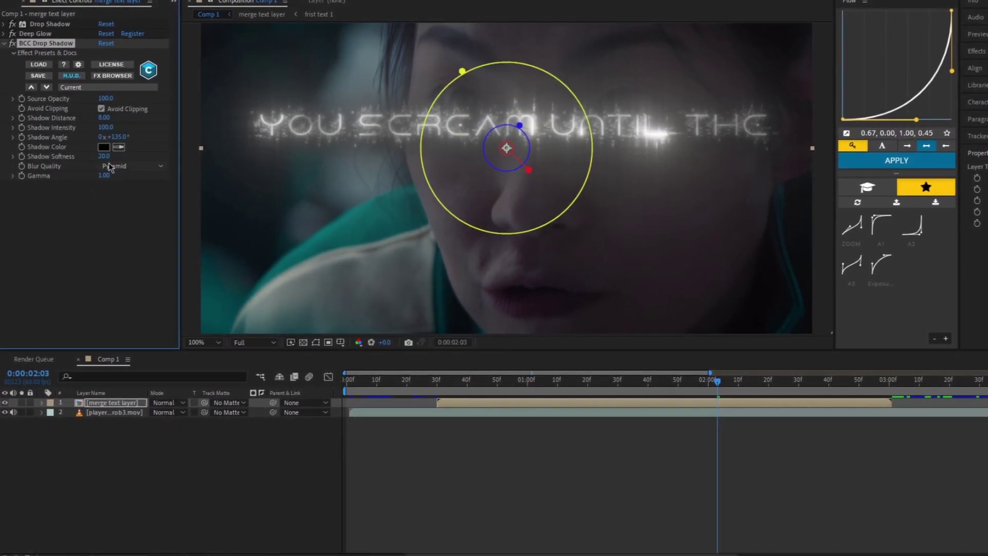
Fit the whole frame in the viewer and scrub to 0:00:02:31 to review the glowing text
{"action": "left_click", "coordinate": [205, 342]}
{"action": "left_click", "coordinate": [228, 367]}
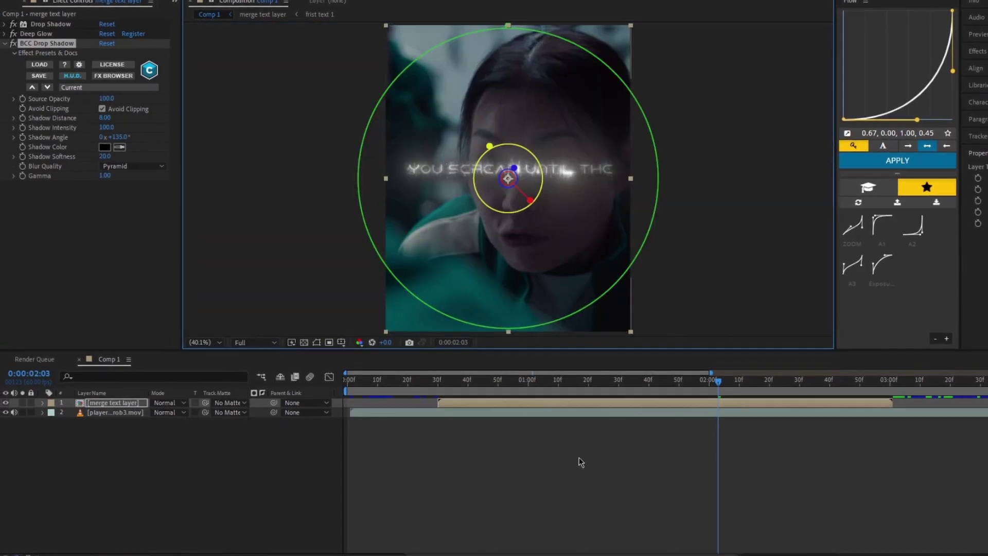
{"action": "left_click_drag", "start_coordinate": [707, 379], "coordinate": [801, 472]}
Collapse the BCC Drop Shadow settings and set the Deep Glow Exposure to 0.70
{"action": "left_click", "coordinate": [5, 44]}
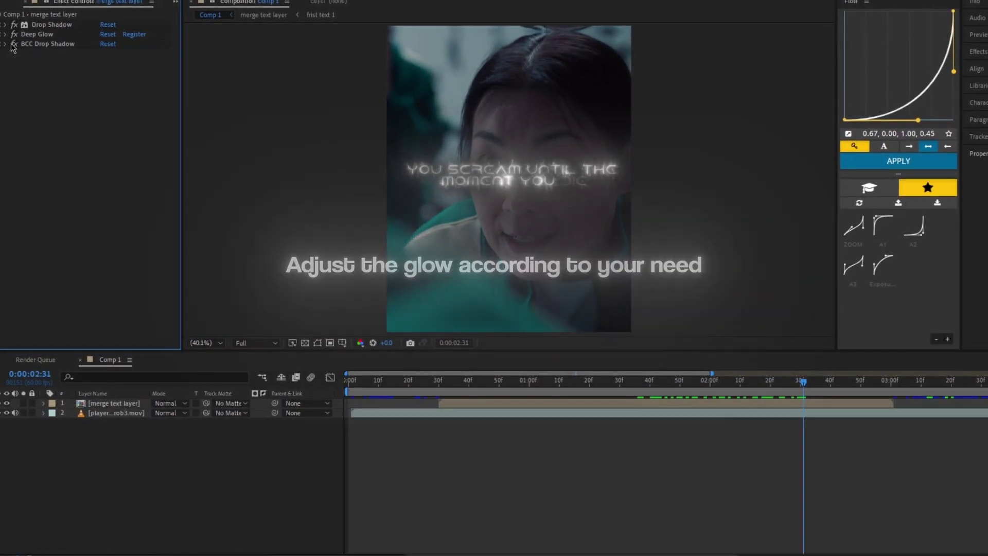
{"action": "left_click", "coordinate": [5, 34]}
{"action": "left_click", "coordinate": [108, 64]}
{"action": "type", "text": "0.7"}
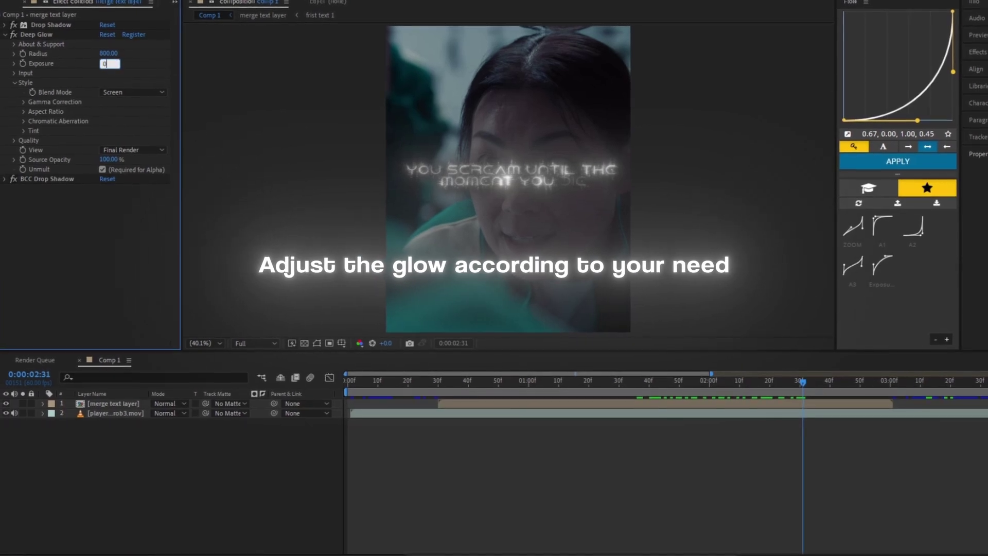
{"action": "key", "text": "Return"}
Show a longer span of the timeline and scrub through the lyric animation to 0:00:02:32 to review the adjusted glow
{"action": "left_click_drag", "start_coordinate": [794, 382], "coordinate": [731, 384]}
{"action": "key", "text": "minus"}
{"action": "left_click_drag", "start_coordinate": [536, 382], "coordinate": [579, 473]}
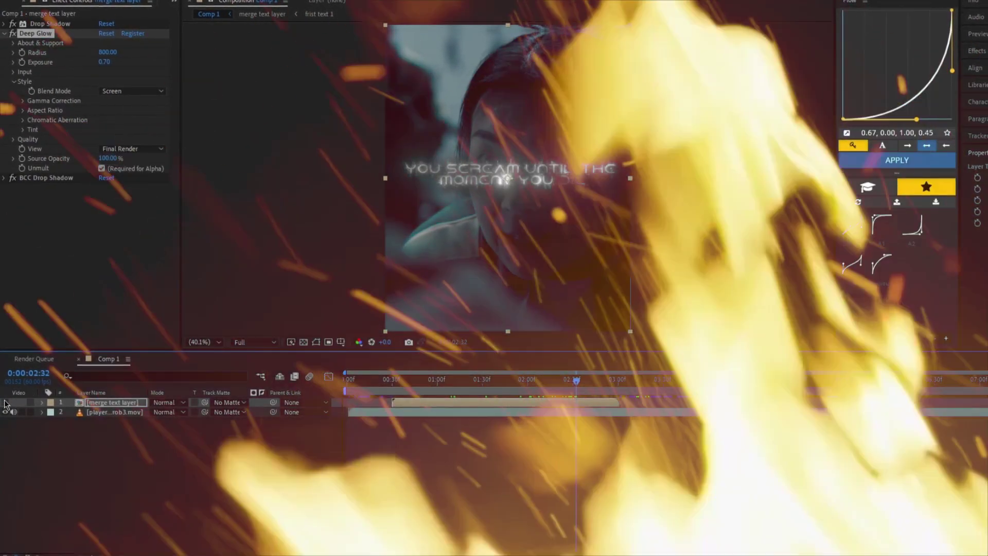
{"action": "left_click_drag", "start_coordinate": [578, 380], "coordinate": [577, 463]}
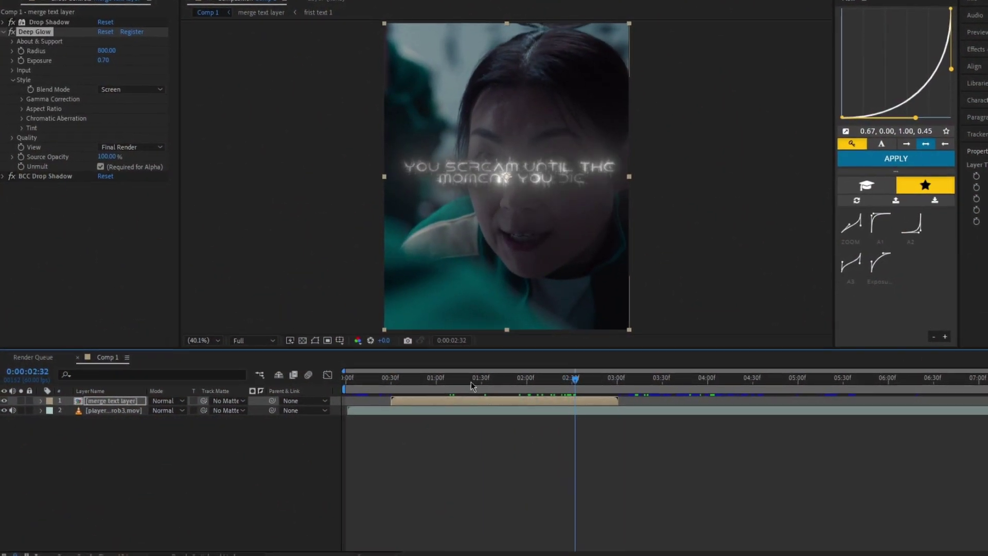
Hide the merge text layer in Comp 1 and open its nested frist text 1 composition
{"action": "left_click", "coordinate": [6, 401]}
{"action": "double_click", "coordinate": [547, 399]}
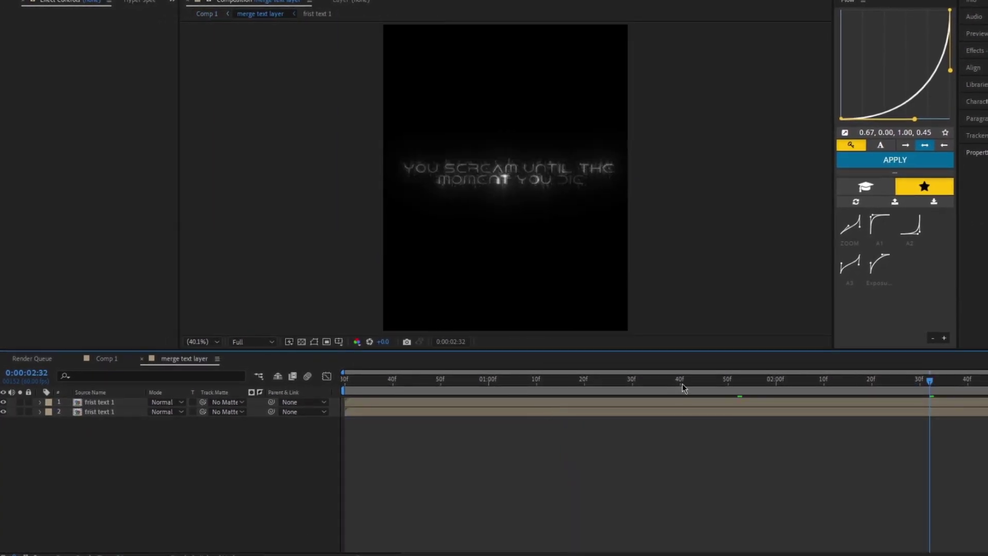
{"action": "left_click", "coordinate": [616, 389]}
{"action": "double_click", "coordinate": [656, 413]}
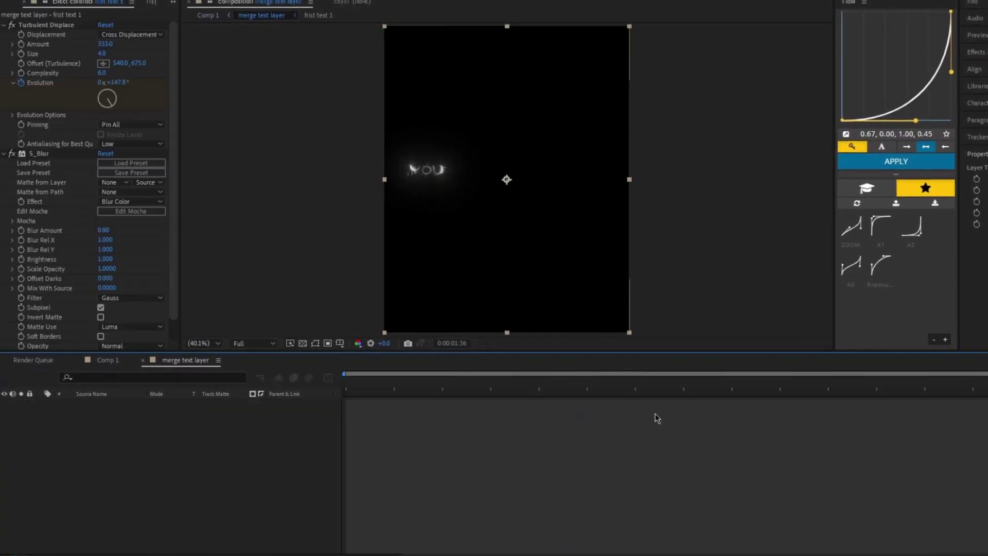
Copy the lyric text layer from frist text 1 and paste it into Comp 1 so that it starts at 0:00:03:01
{"action": "left_click", "coordinate": [638, 403]}
{"action": "right_click", "coordinate": [639, 404]}
{"action": "left_click", "coordinate": [695, 350]}
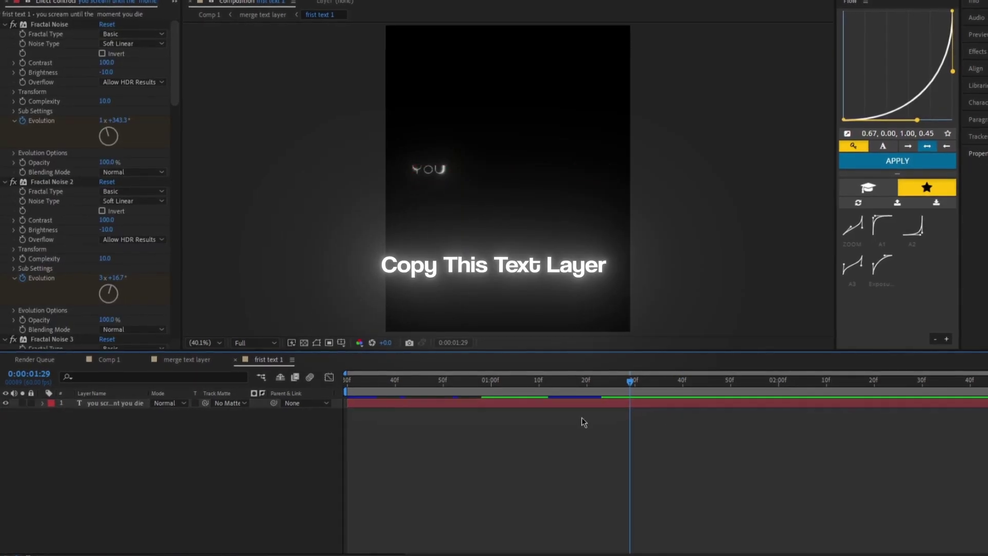
{"action": "left_click", "coordinate": [588, 401]}
{"action": "left_click", "coordinate": [107, 359]}
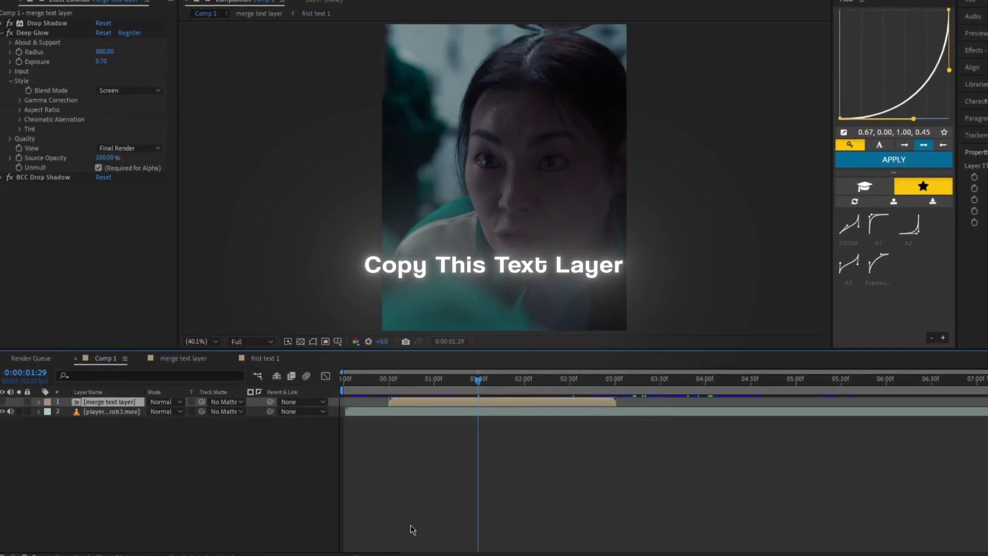
{"action": "left_click", "coordinate": [413, 530]}
{"action": "left_click", "coordinate": [620, 381]}
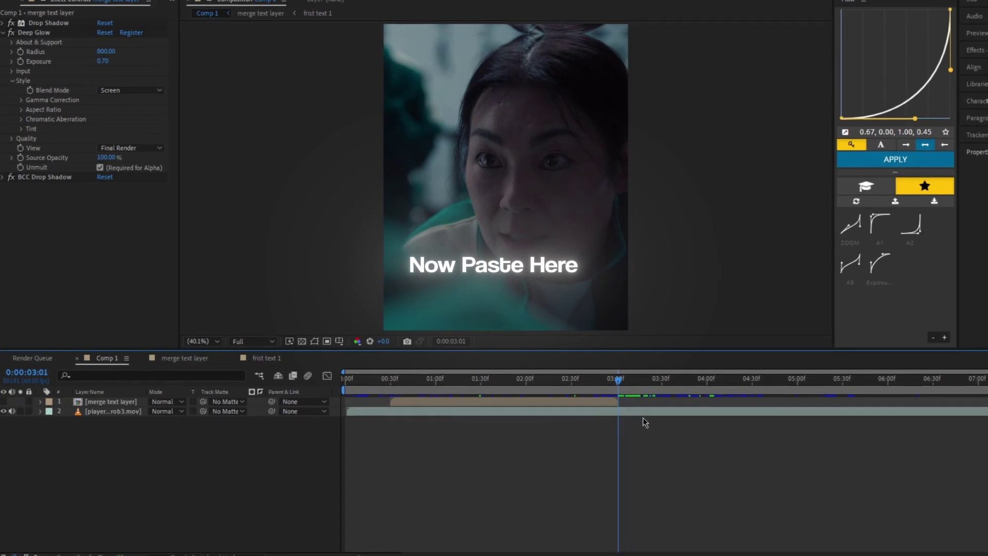
{"action": "key", "text": "ctrl+v"}
{"action": "key", "text": "["}
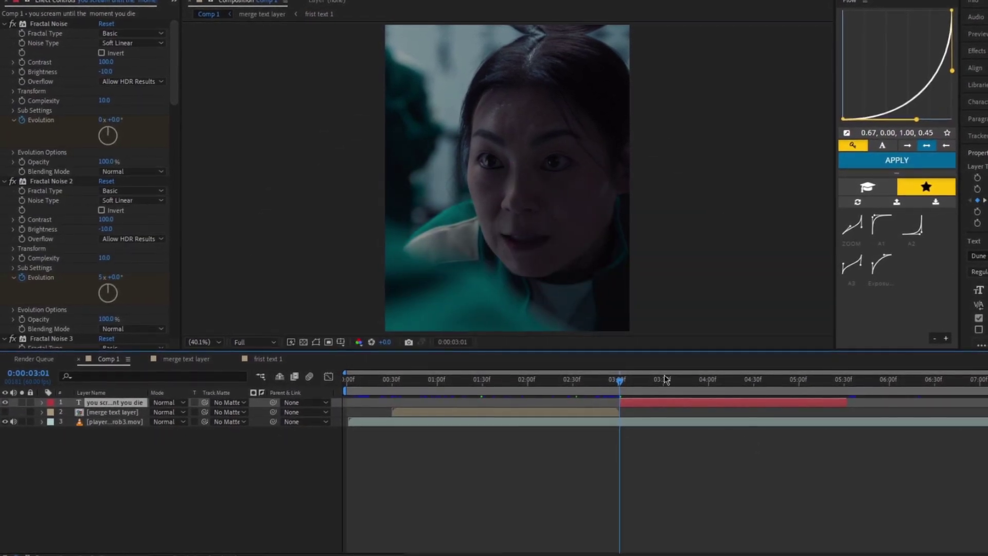
Play back the pasted lyric in Comp 1 and trim the end of its layer to 0:00:05:25
{"action": "key", "text": "space"}
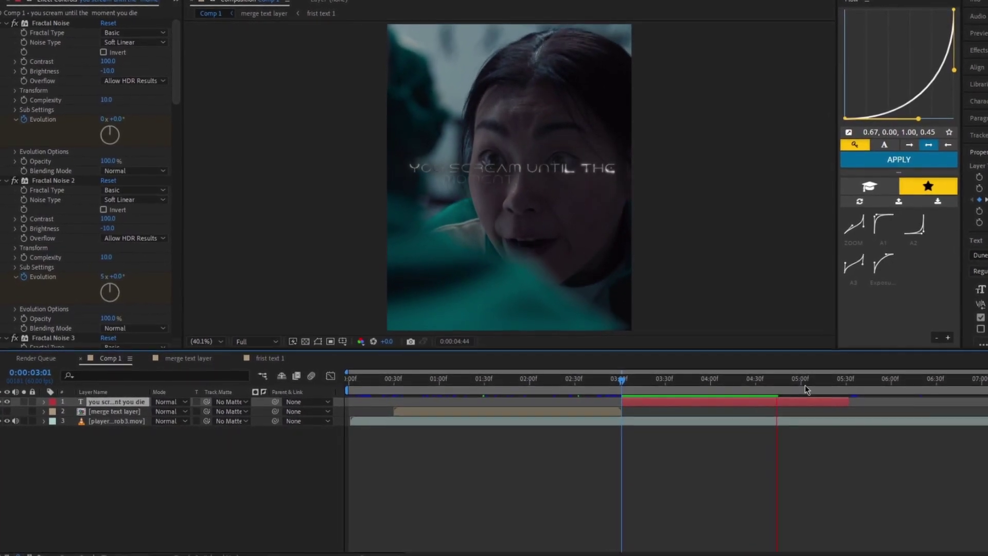
{"action": "key", "text": "space"}
{"action": "left_click", "coordinate": [625, 379]}
{"action": "key", "text": "space"}
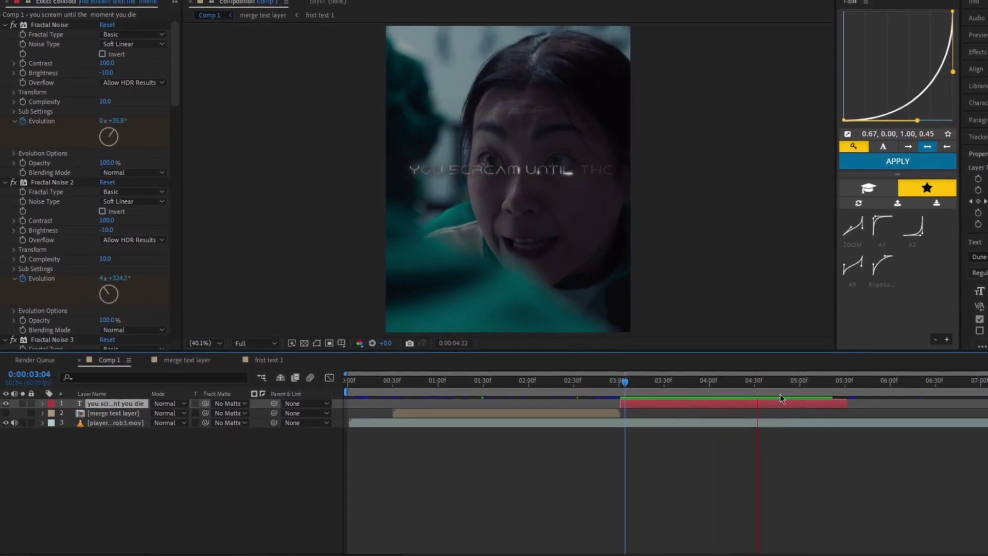
{"action": "key", "text": "space"}
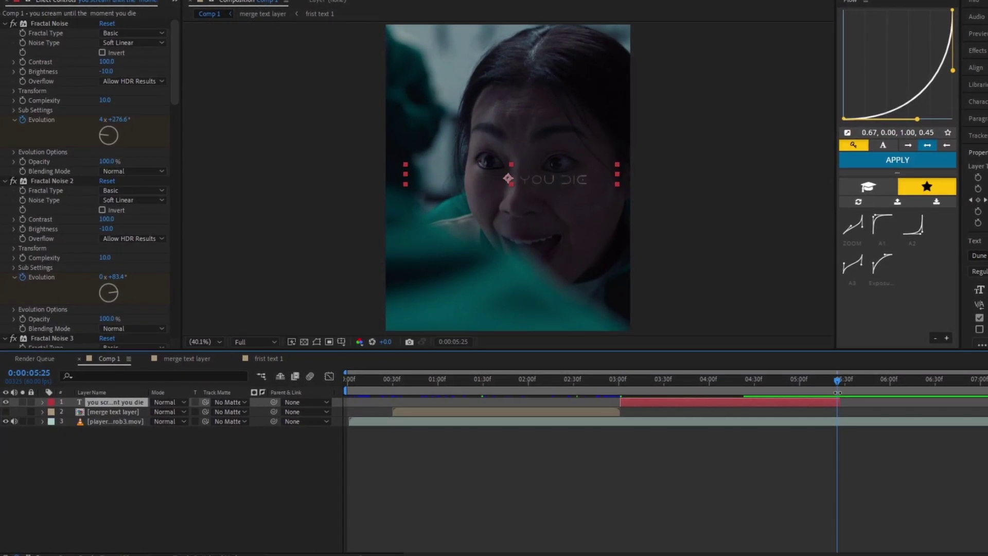
{"action": "left_click", "coordinate": [757, 462]}
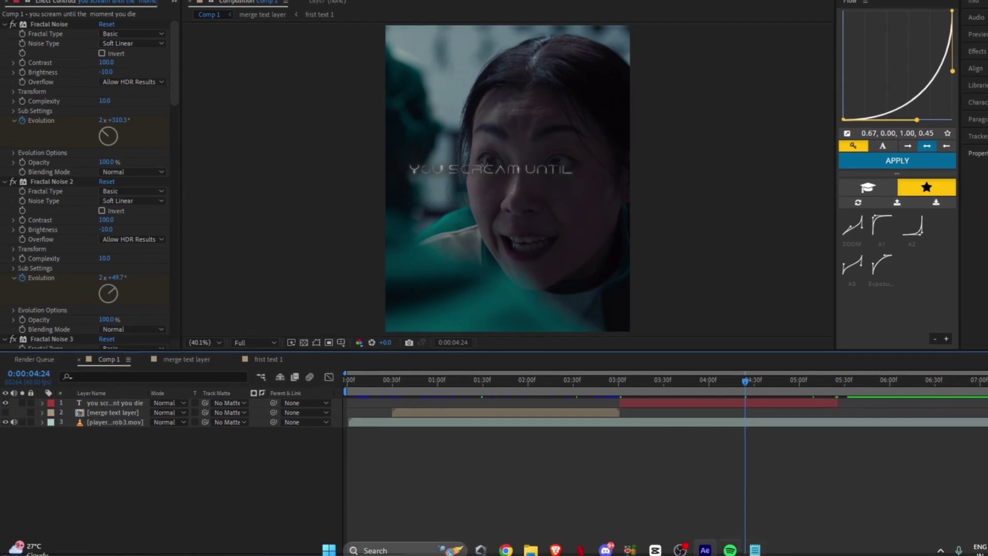
Switch to Notepad for the second lyric line and replace the pasted layer's text with "you will hear a sound"
{"action": "left_click", "coordinate": [755, 551]}
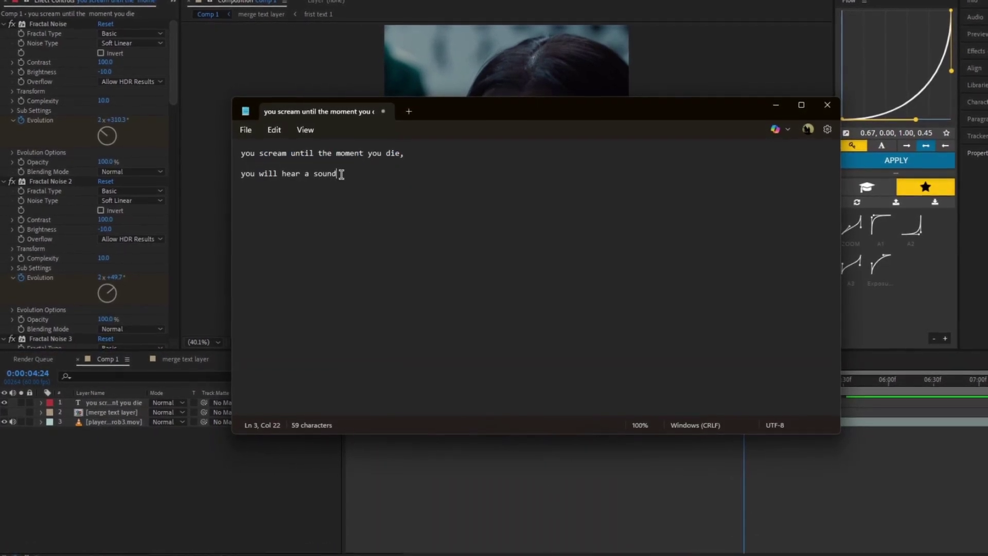
{"action": "left_click", "coordinate": [679, 499]}
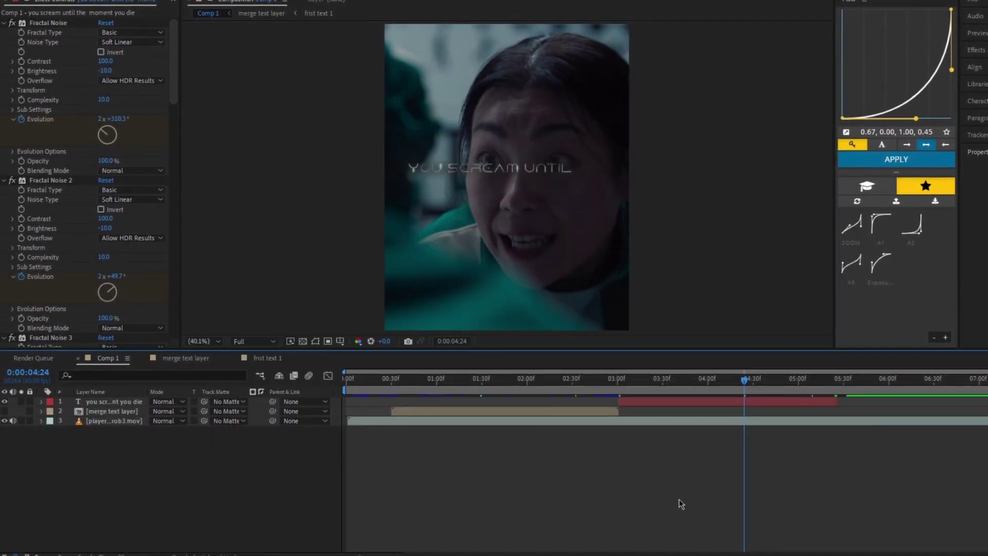
{"action": "left_click", "coordinate": [744, 404]}
{"action": "double_click", "coordinate": [741, 402]}
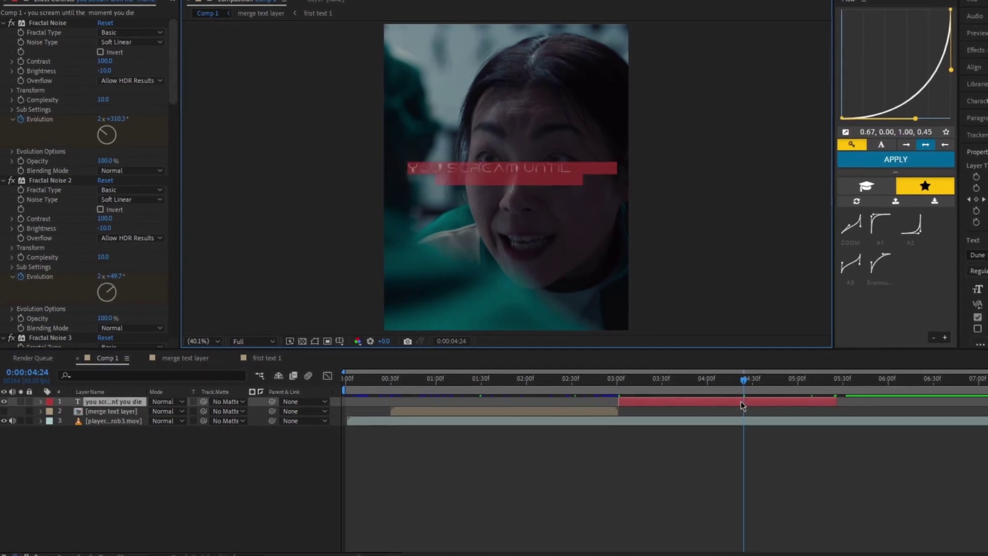
{"action": "type", "text": "you will hear a sound"}
{"action": "left_click_drag", "start_coordinate": [749, 391], "coordinate": [796, 422]}
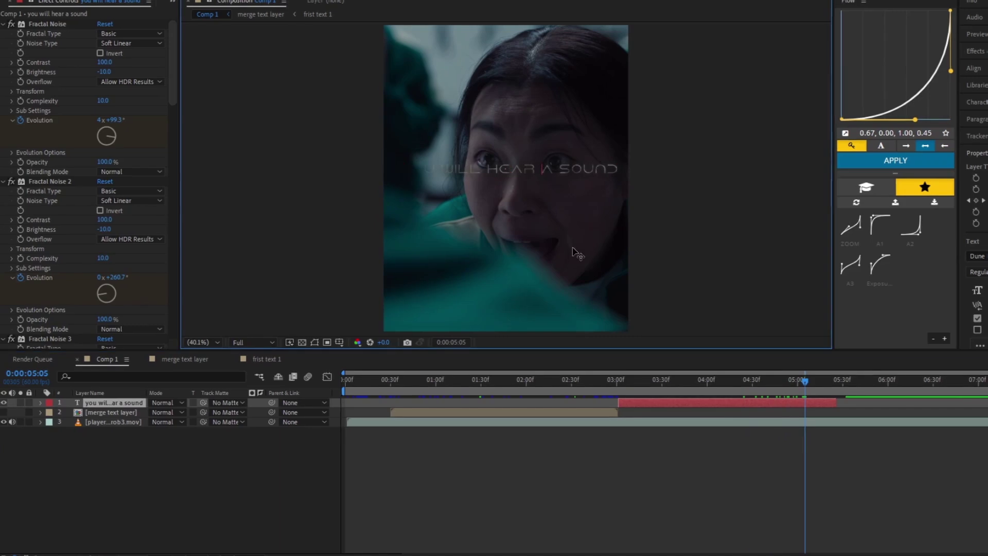
Break the lyric onto a second line before "a sound" and lower the preview resolution to Quarter
{"action": "key", "text": "Return"}
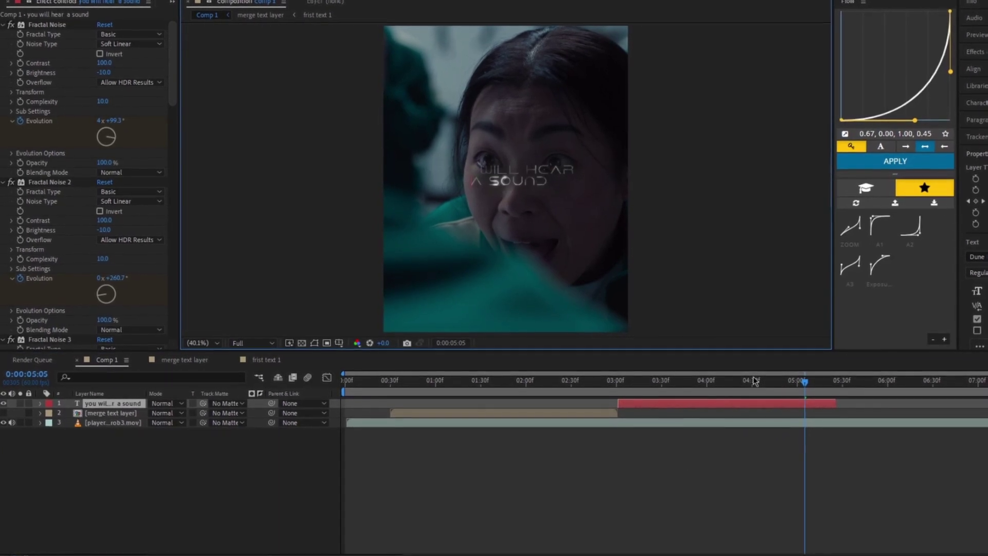
{"action": "left_click_drag", "start_coordinate": [802, 381], "coordinate": [708, 399]}
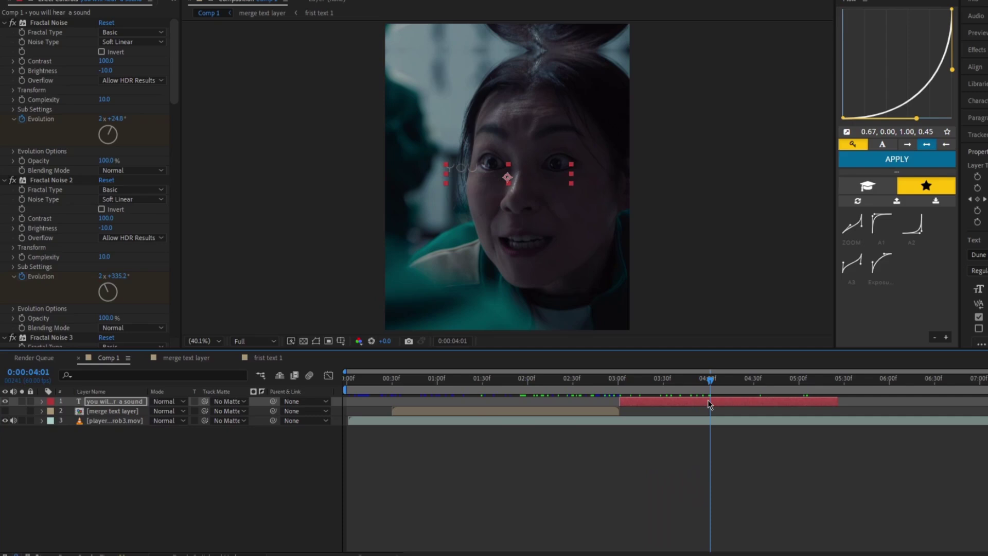
{"action": "left_click", "coordinate": [253, 342]}
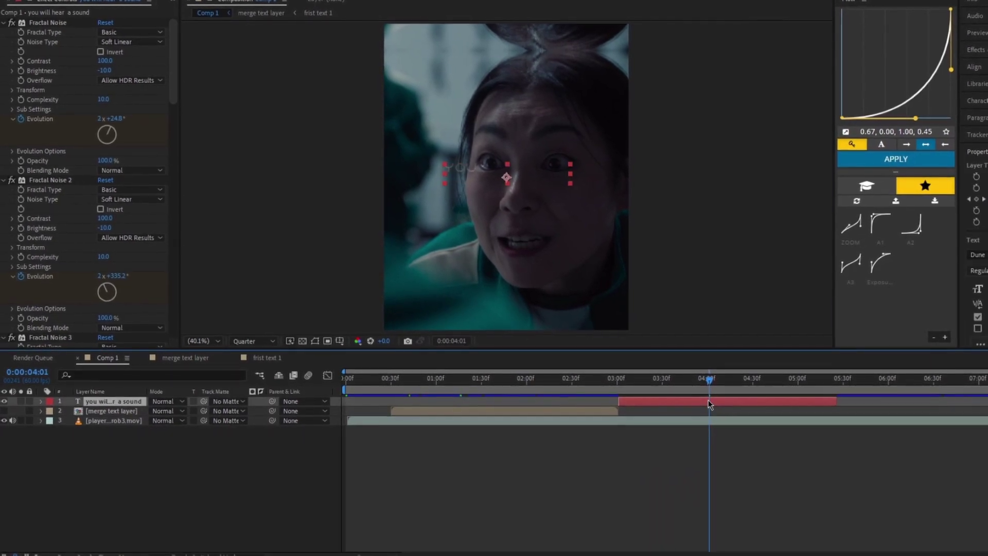
{"action": "key", "text": "ctrl+d"}
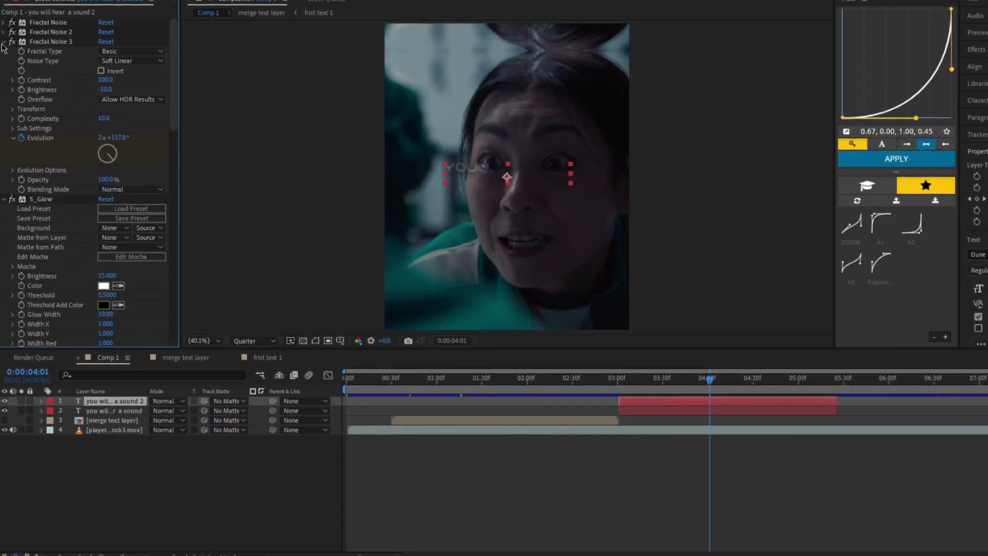
{"action": "left_click", "coordinate": [3, 41]}
{"action": "left_click", "coordinate": [3, 51]}
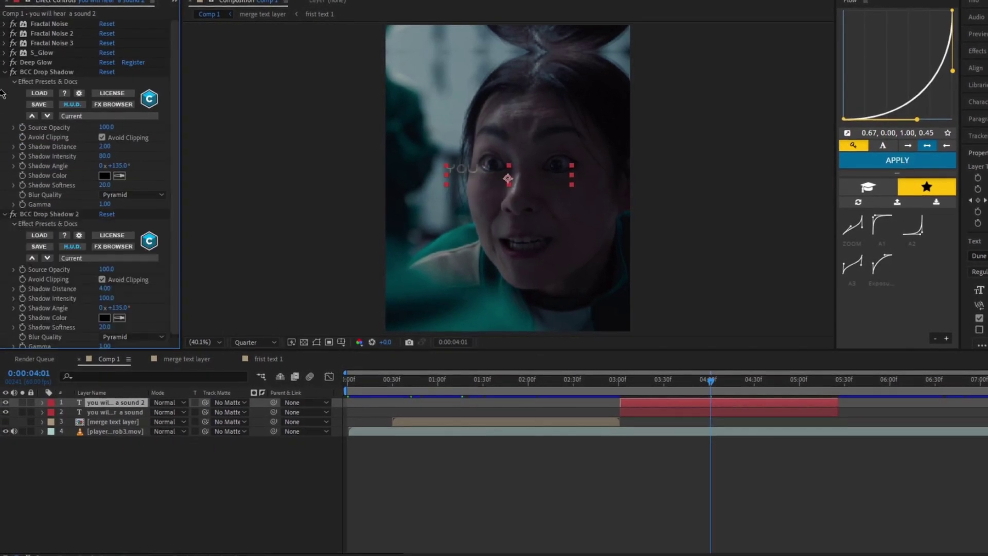
{"action": "left_click", "coordinate": [4, 73]}
{"action": "left_click", "coordinate": [3, 81]}
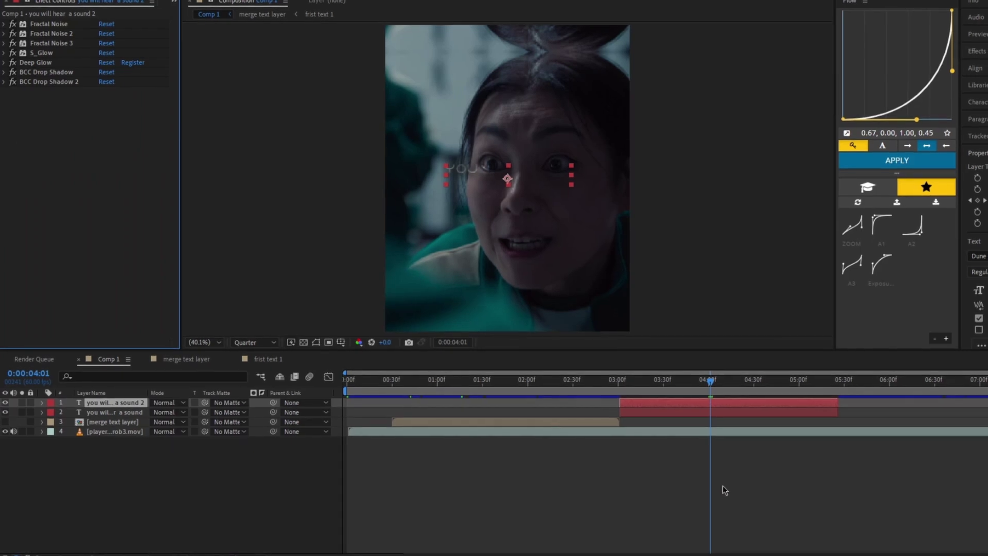
{"action": "left_click_drag", "start_coordinate": [710, 400], "coordinate": [759, 429]}
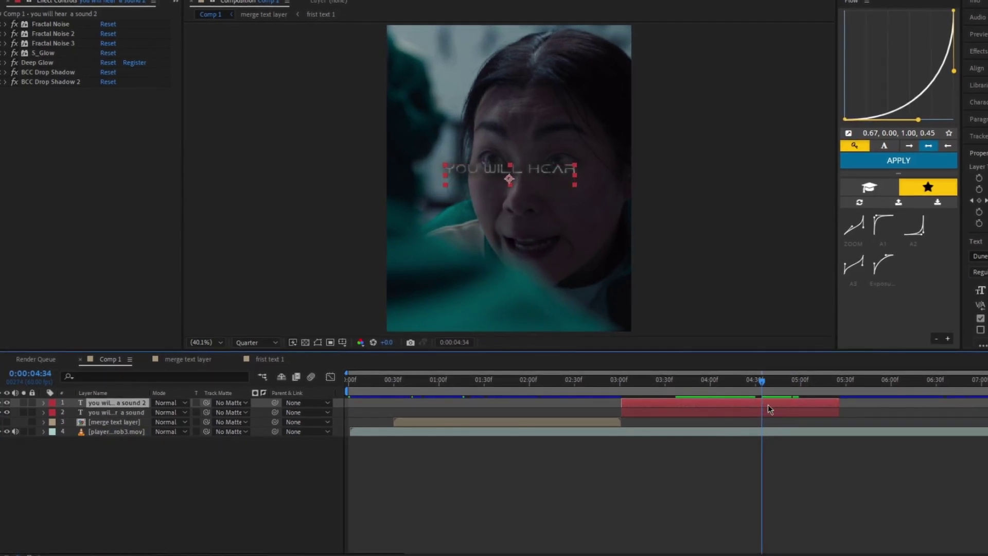
{"action": "key", "text": "Delete"}
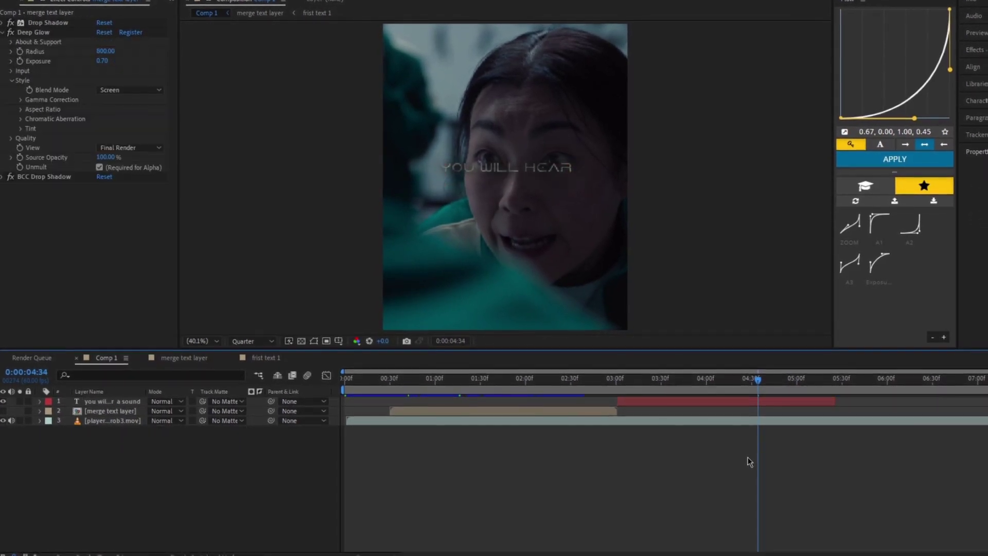
Pre-compose the "you will hear a sound" text layer under its suggested name and duplicate the resulting composition layer
{"action": "right_click", "coordinate": [733, 399]}
{"action": "left_click", "coordinate": [764, 326]}
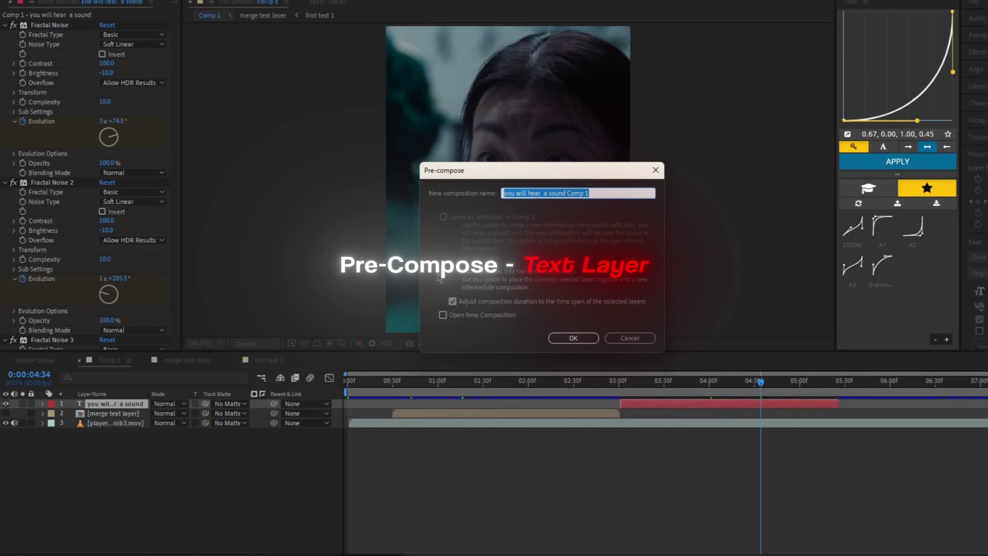
{"action": "left_click", "coordinate": [573, 337]}
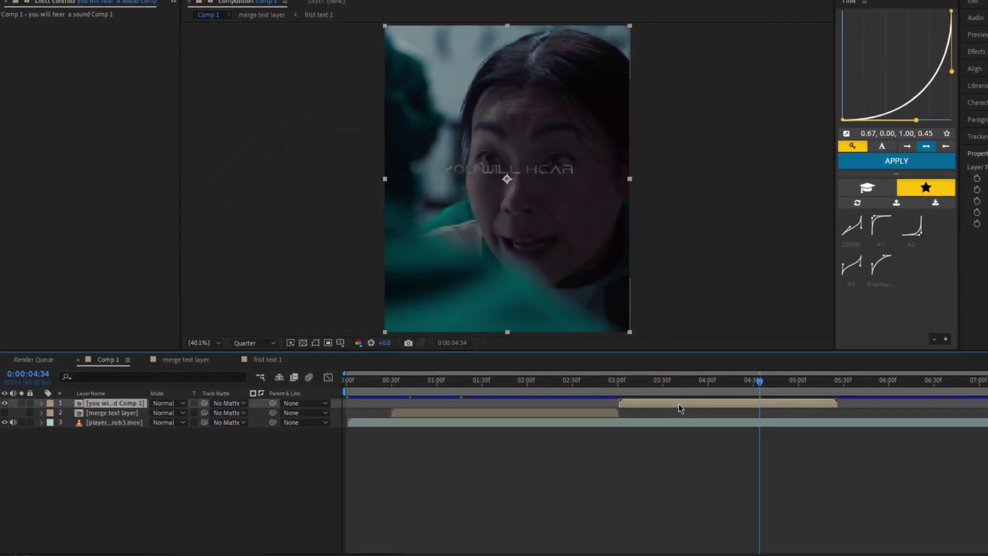
{"action": "key", "text": "ctrl+d"}
Copy the Turbulent Displace and S_Blur effects from the lower frist text 1 layer inside the merge text layer composition
{"action": "key", "text": "shift+Page_Up"}
{"action": "key", "text": "shift+Page_Up"}
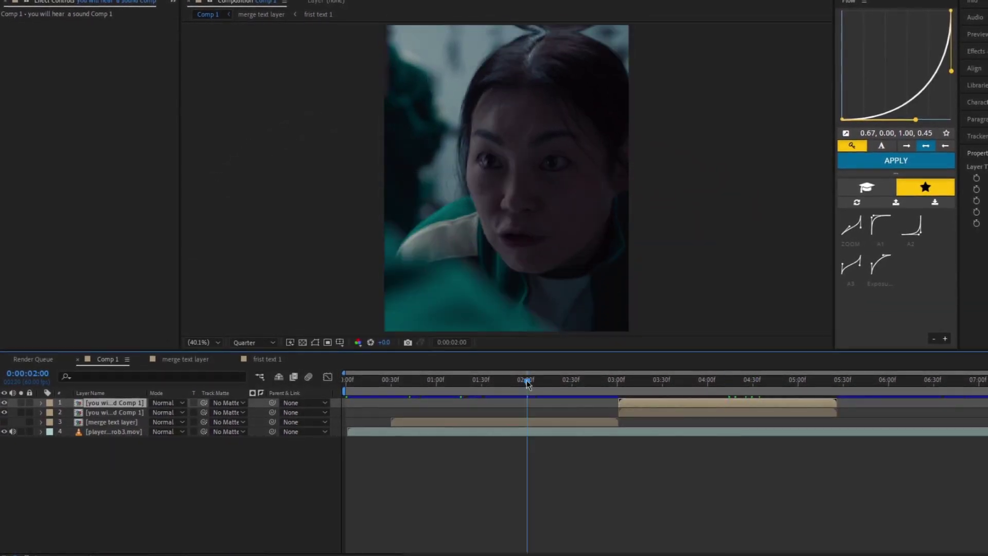
{"action": "left_click_drag", "start_coordinate": [527, 383], "coordinate": [498, 388]}
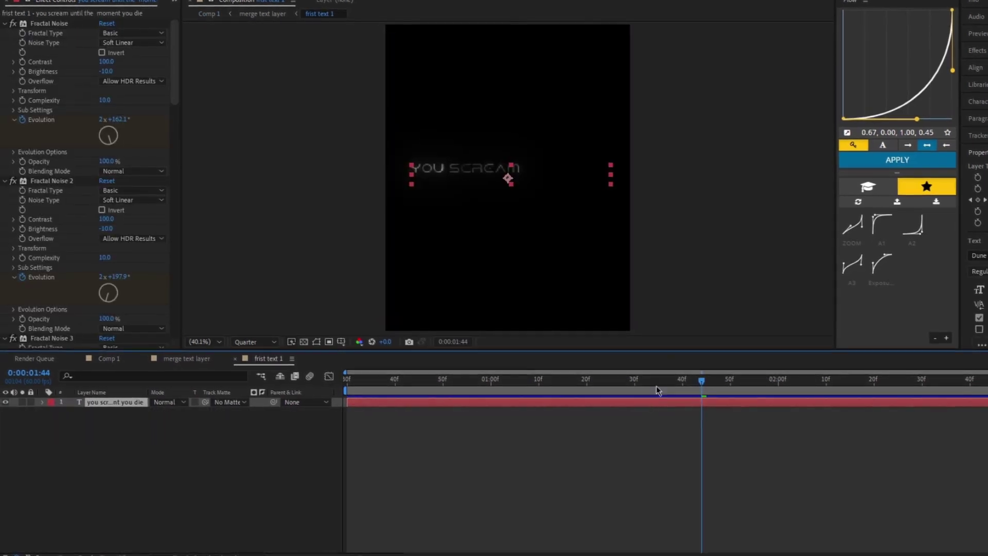
{"action": "left_click", "coordinate": [185, 359]}
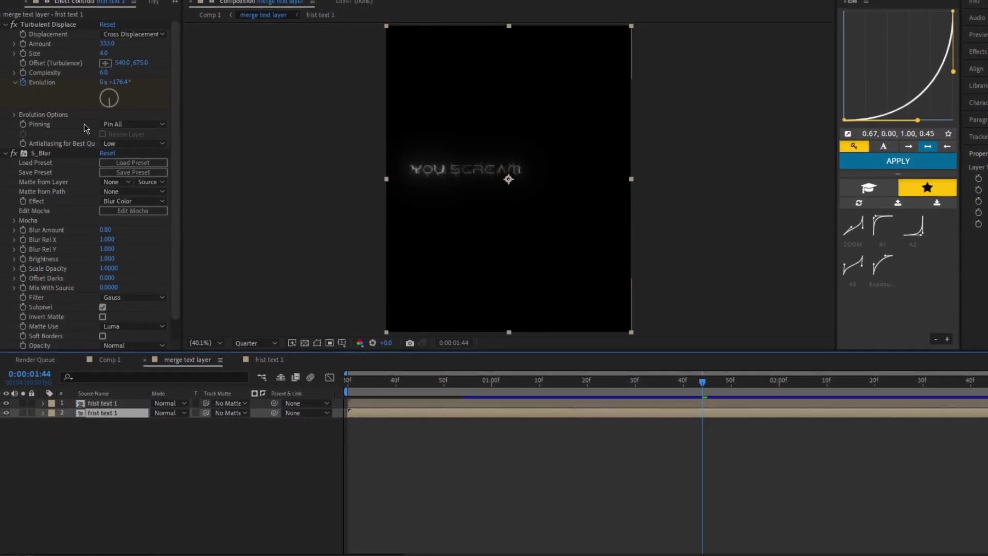
{"action": "left_click", "coordinate": [5, 26]}
{"action": "left_click", "coordinate": [5, 35]}
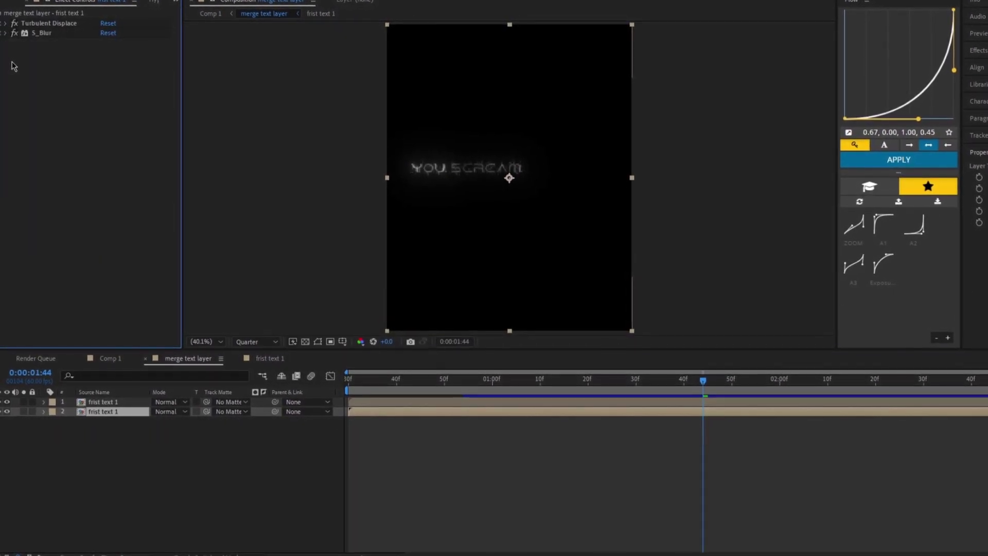
{"action": "left_click", "coordinate": [43, 25]}
{"action": "left_click", "coordinate": [41, 34], "text": "shift"}
{"action": "right_click", "coordinate": [39, 33]}
{"action": "left_click", "coordinate": [74, 68]}
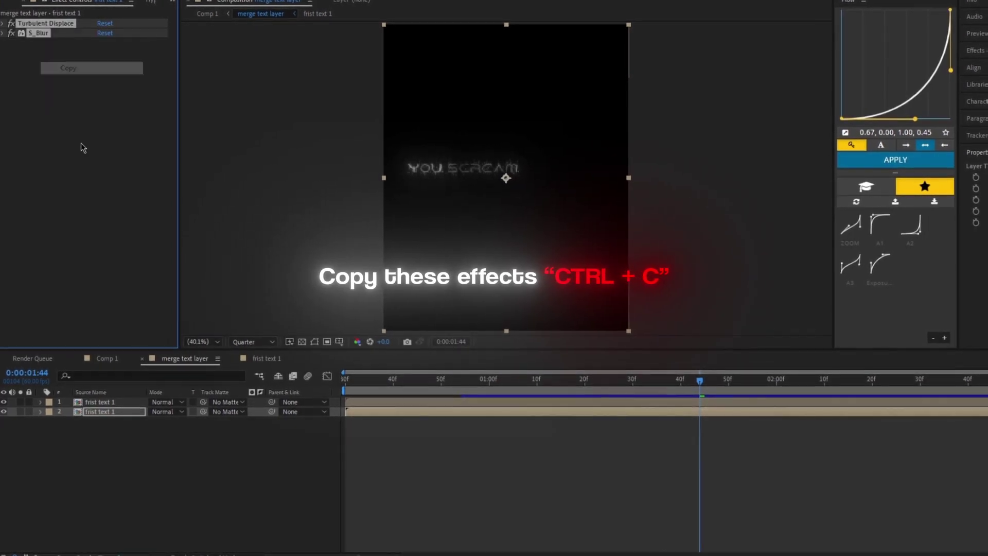
Paste the copied effects onto the lower "you will hear a sound" composition layer in Comp 1
{"action": "left_click", "coordinate": [113, 361]}
{"action": "left_click", "coordinate": [702, 381]}
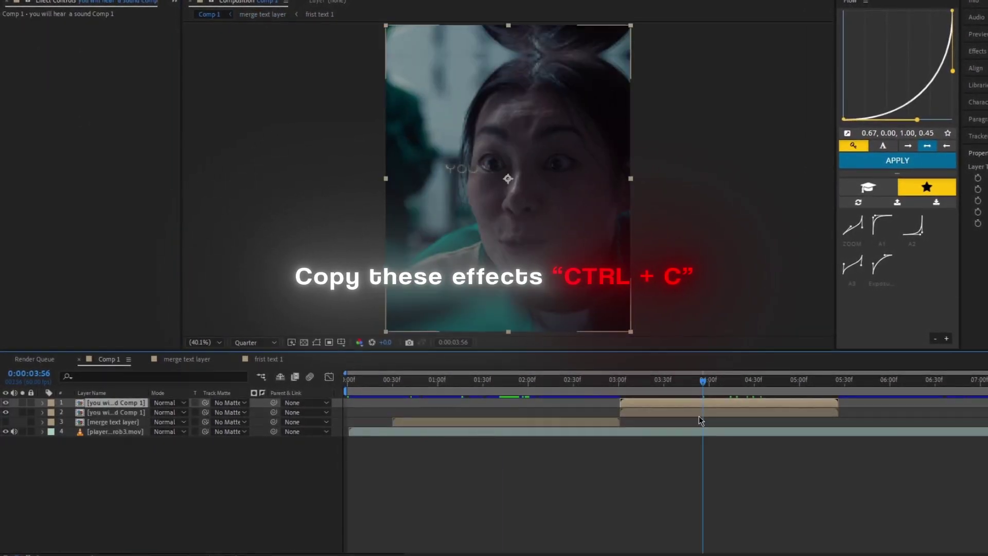
{"action": "left_click", "coordinate": [702, 413]}
{"action": "key", "text": "ctrl+v"}
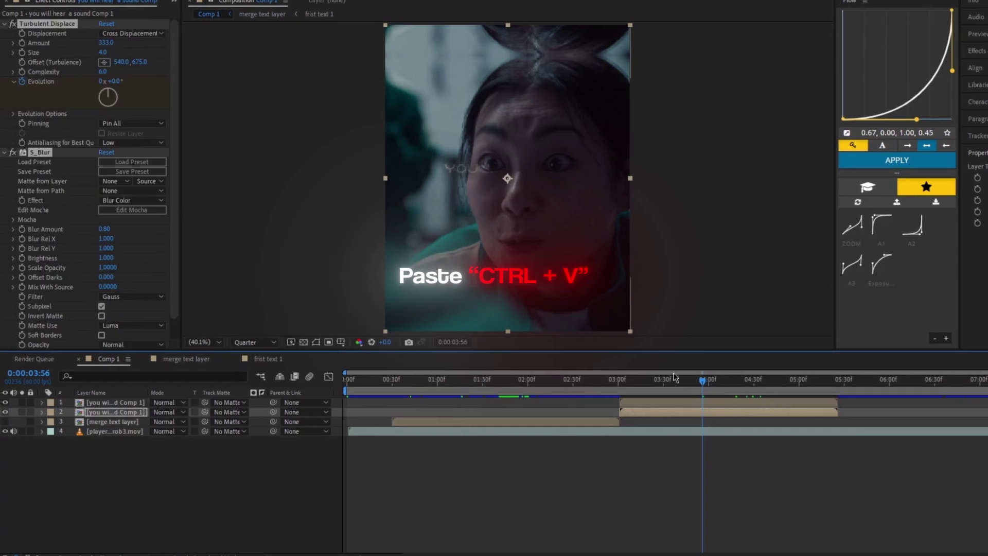
Align the pasted Turbulent Displace Evolution keyframes with the start and end of the lower lyric layer
{"action": "left_click_drag", "start_coordinate": [701, 384], "coordinate": [622, 431]}
{"action": "key", "text": "u"}
{"action": "left_click_drag", "start_coordinate": [827, 386], "coordinate": [731, 436]}
Pre-compose both "you will hear a sound" layers together as Pre-comp 1, moving all attributes into it
{"action": "left_click", "coordinate": [689, 401]}
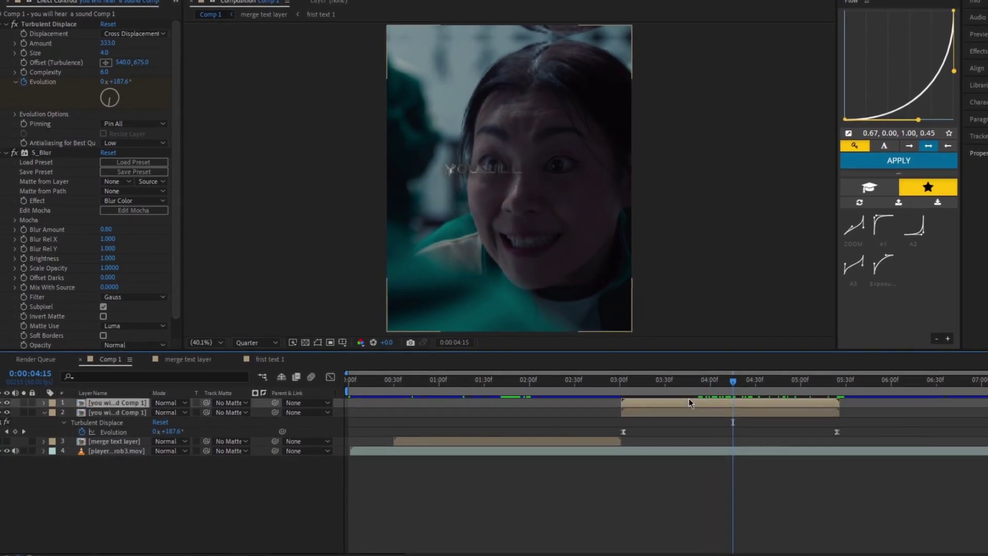
{"action": "right_click", "coordinate": [691, 411]}
{"action": "left_click", "coordinate": [716, 335]}
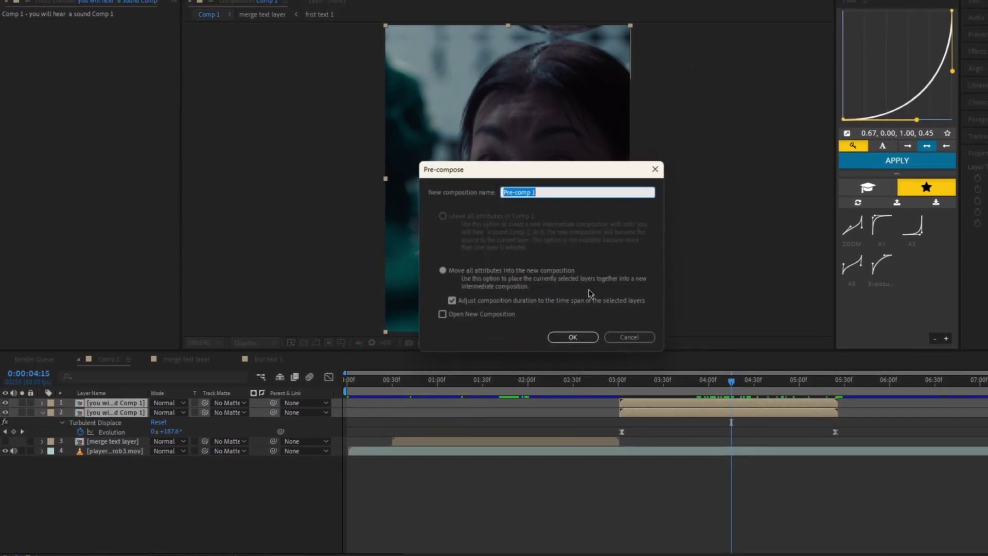
{"action": "left_click", "coordinate": [572, 337]}
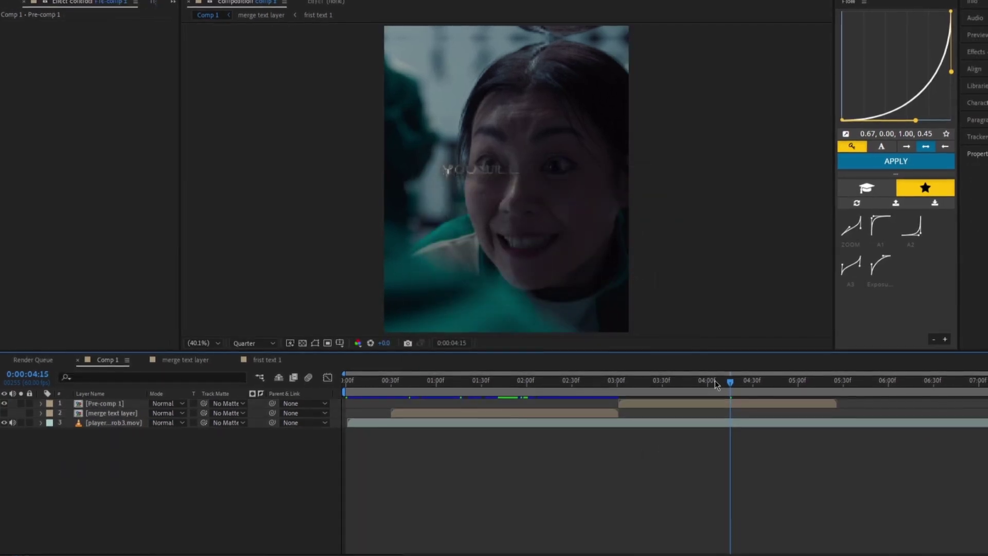
Copy the Drop Shadow, Deep Glow and BCC Drop Shadow effects from the merge text layer in Comp 1
{"action": "left_click", "coordinate": [710, 381]}
{"action": "left_click", "coordinate": [525, 381]}
{"action": "left_click", "coordinate": [530, 412]}
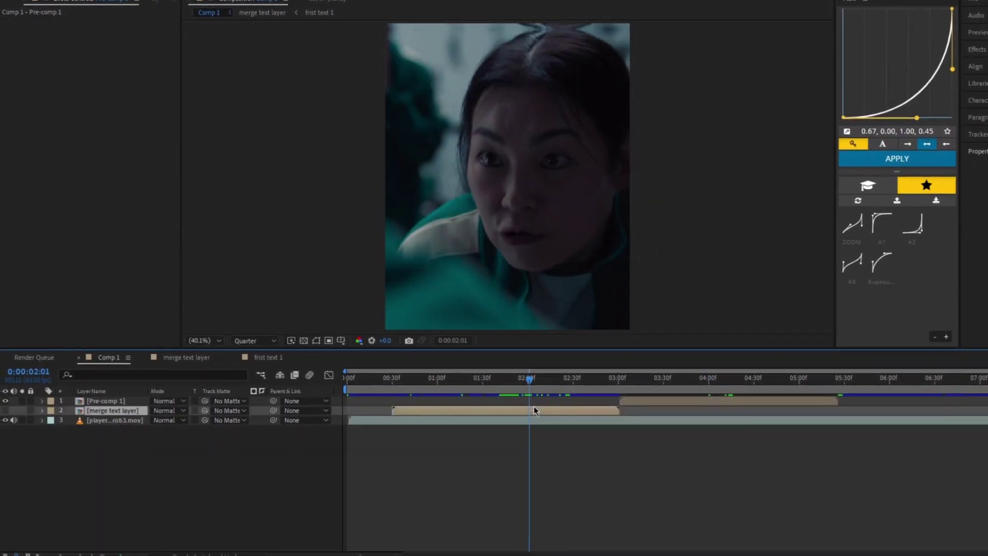
{"action": "left_click", "coordinate": [3, 36]}
{"action": "left_click", "coordinate": [5, 32]}
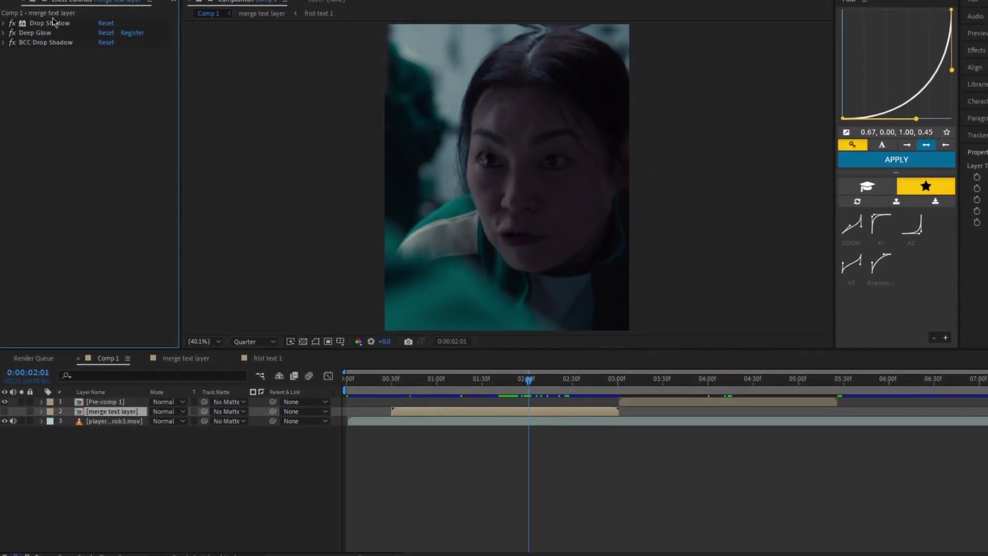
{"action": "right_click", "coordinate": [43, 46]}
{"action": "left_click", "coordinate": [73, 80]}
{"action": "left_click", "coordinate": [66, 117]}
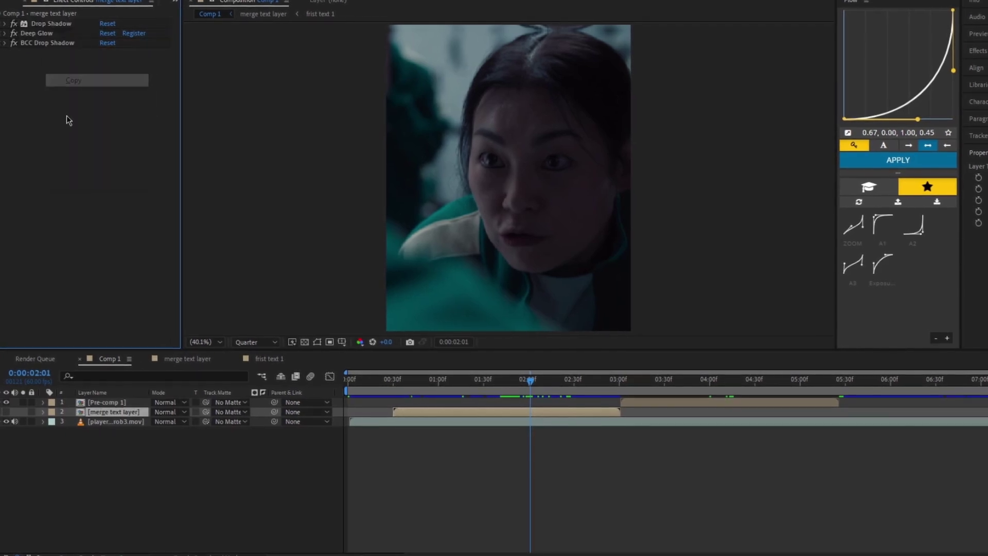
Paste the copied shadow and glow effects onto the Pre-comp 1 layer
{"action": "left_click", "coordinate": [665, 380]}
{"action": "left_click", "coordinate": [671, 404]}
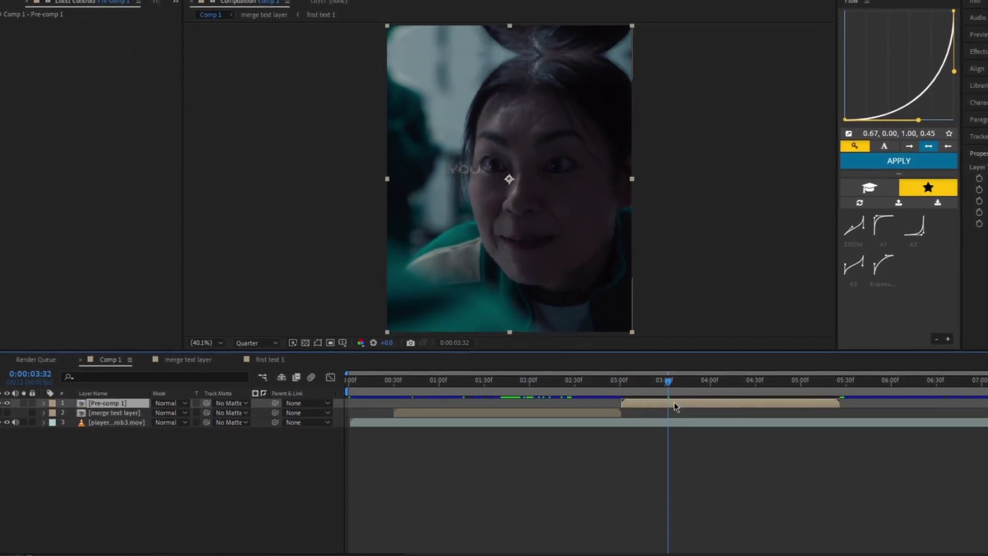
{"action": "key", "text": "ctrl+v"}
Show the merge text layer again and preview Comp 1 from the start at Full resolution
{"action": "left_click_drag", "start_coordinate": [672, 406], "coordinate": [344, 428]}
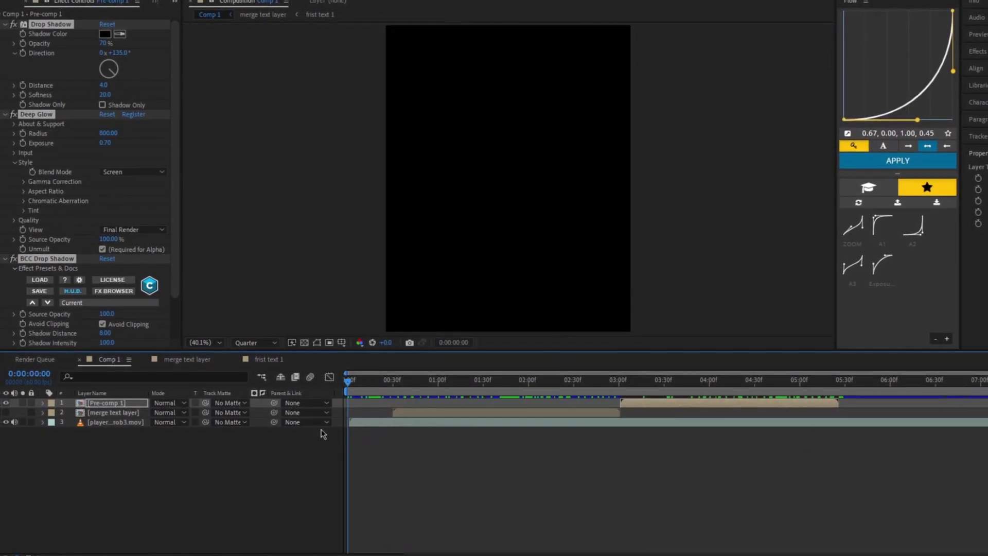
{"action": "left_click", "coordinate": [255, 343]}
{"action": "left_click", "coordinate": [248, 369]}
{"action": "left_click", "coordinate": [443, 410]}
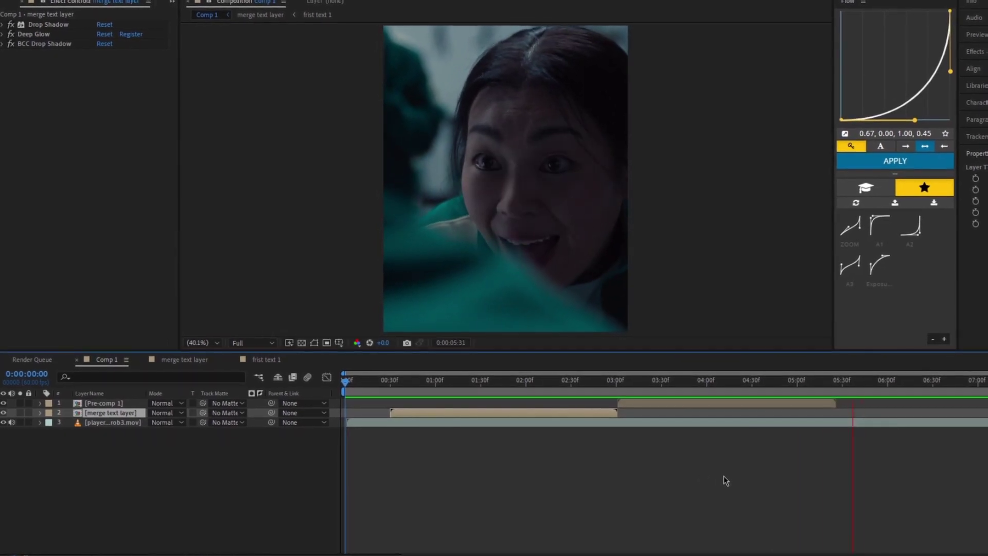
Delete the two middle Range Selector Start keyframes on the "you will hear a sound" text inside Pre-comp 1's nested composition
{"action": "left_click_drag", "start_coordinate": [916, 404], "coordinate": [750, 410]}
{"action": "double_click", "coordinate": [754, 404]}
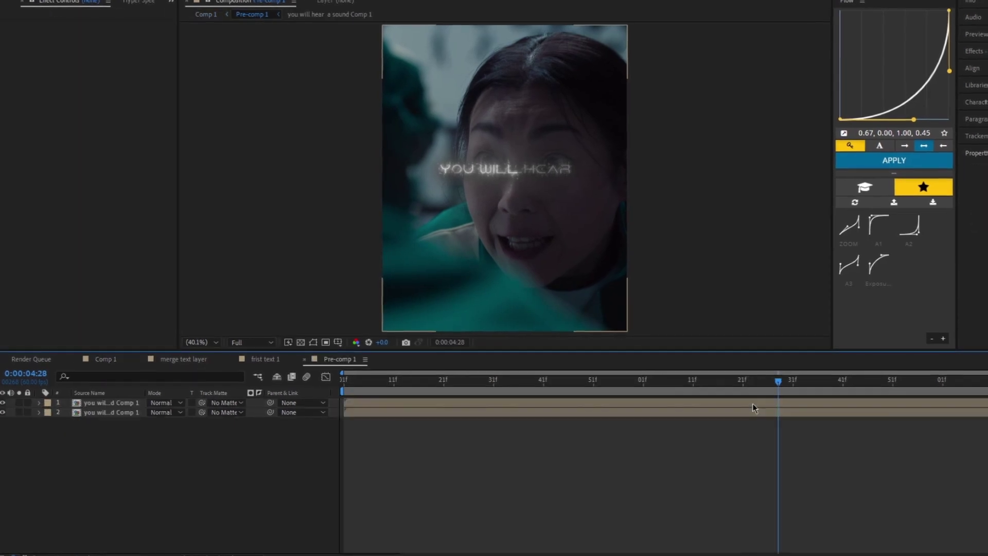
{"action": "double_click", "coordinate": [762, 415]}
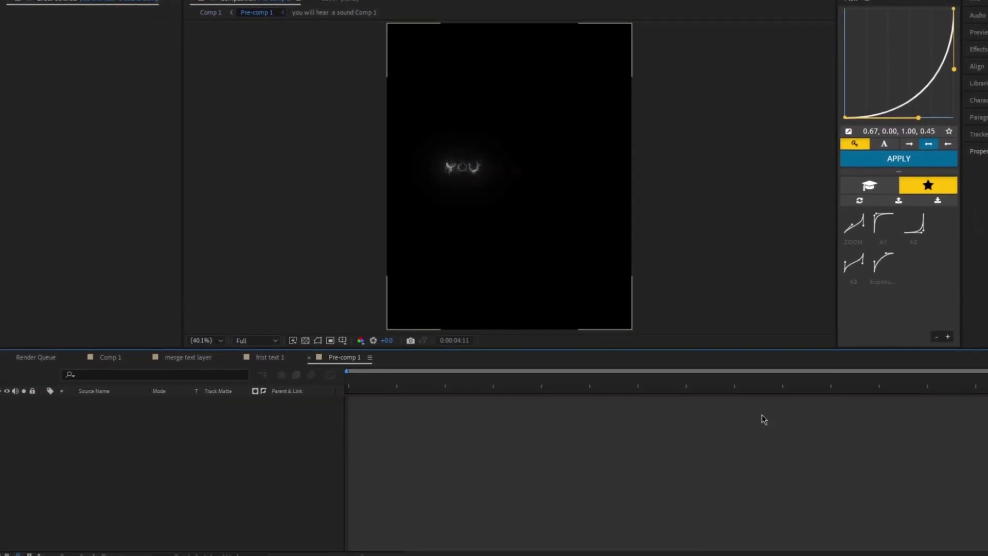
{"action": "left_click", "coordinate": [677, 402]}
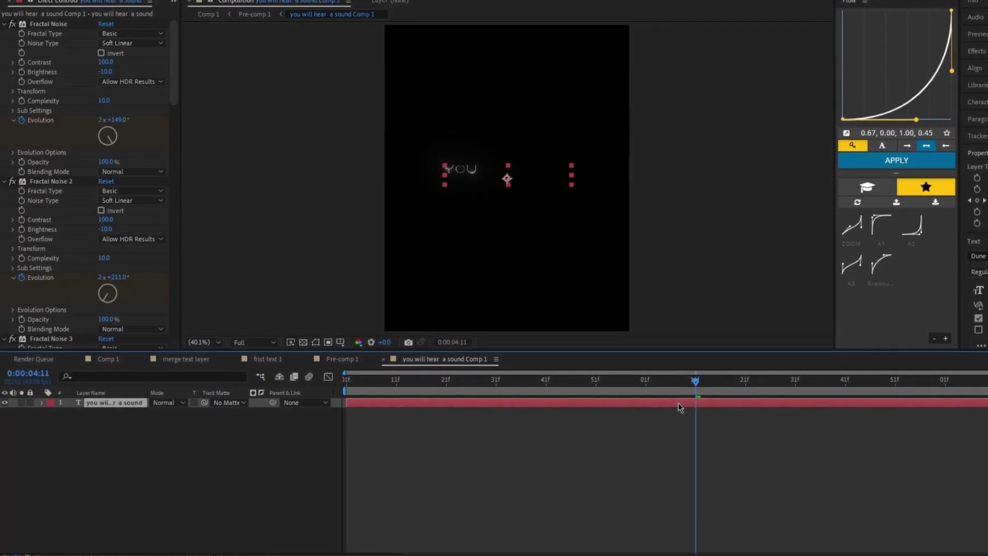
{"action": "key", "text": "u"}
{"action": "left_click_drag", "start_coordinate": [453, 413], "coordinate": [696, 435]}
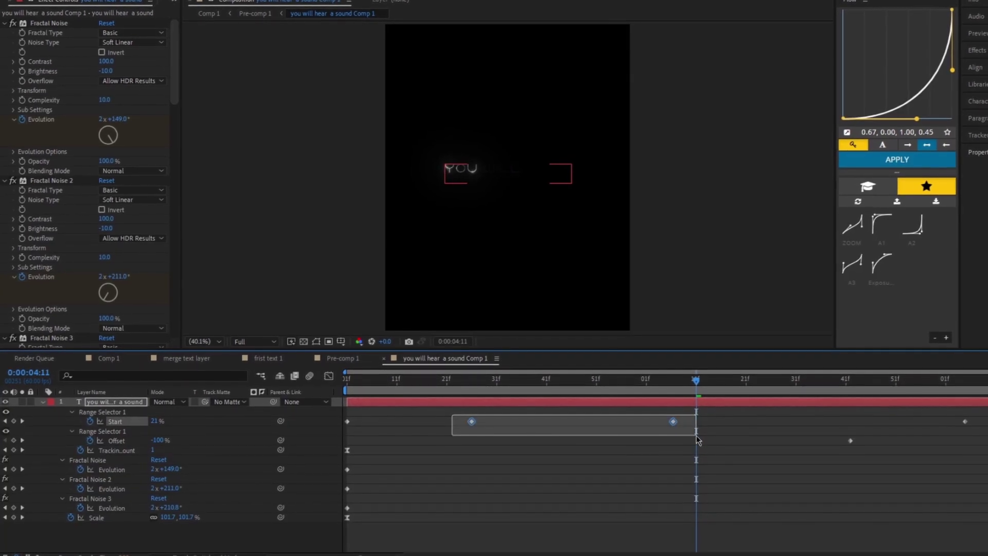
{"action": "key", "text": "Delete"}
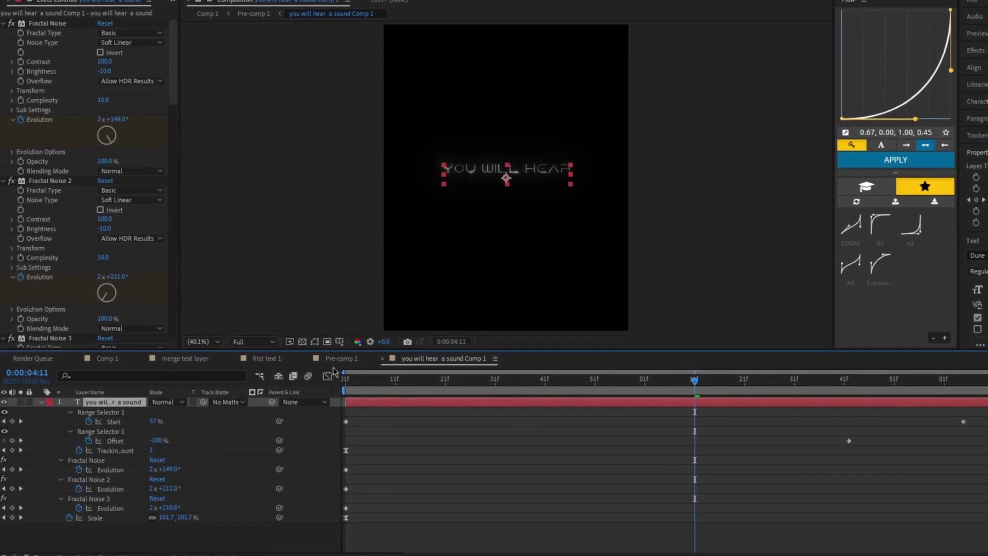
{"action": "left_click", "coordinate": [340, 358]}
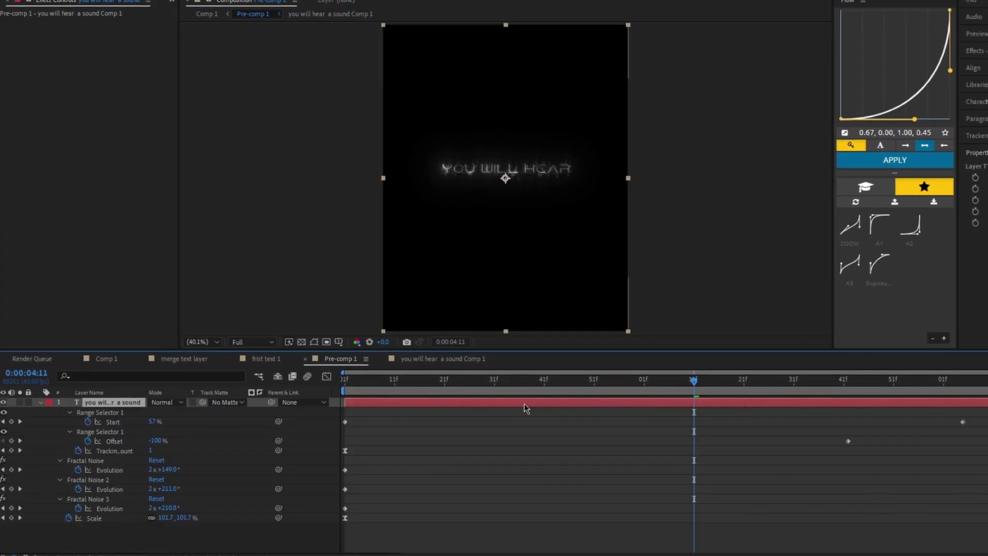
{"action": "double_click", "coordinate": [525, 405]}
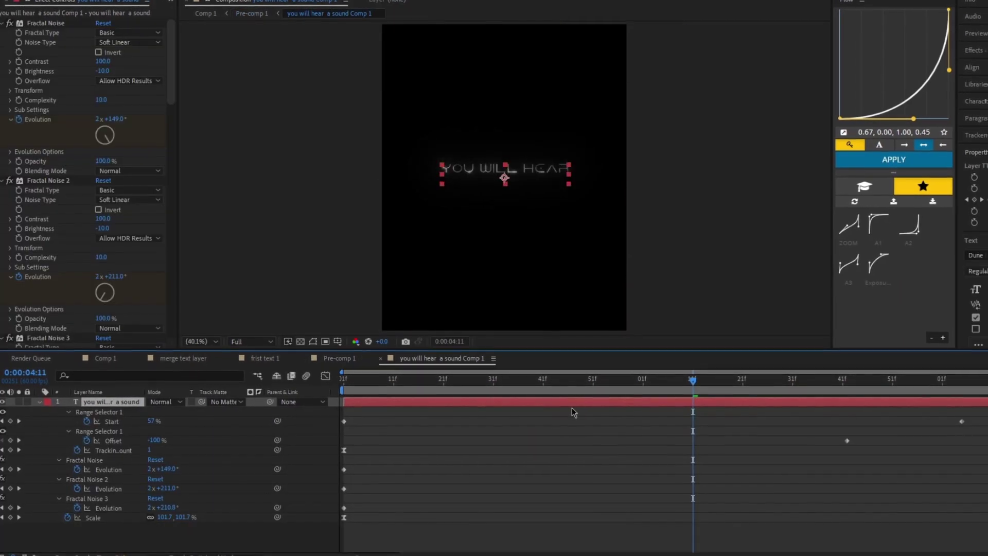
Return to Comp 1 and scrub through the Pre-comp 1 lyric to review its revised text reveal
{"action": "left_click", "coordinate": [105, 361]}
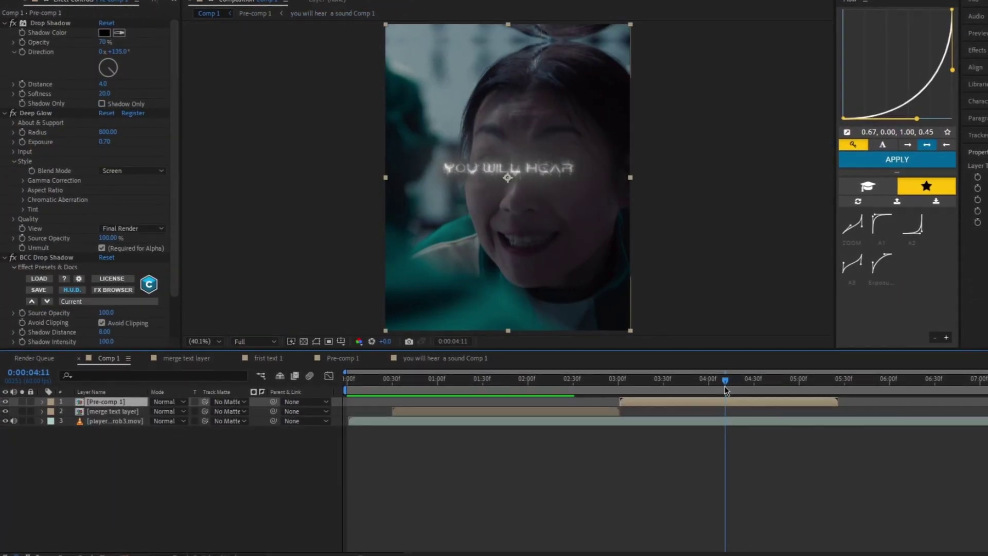
{"action": "left_click_drag", "start_coordinate": [724, 386], "coordinate": [741, 419]}
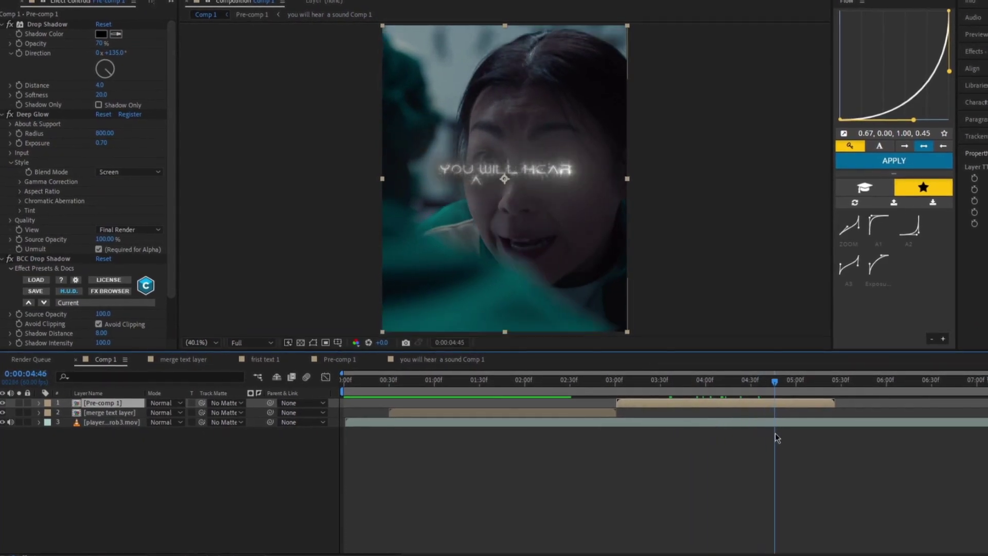
{"action": "left_click_drag", "start_coordinate": [805, 454], "coordinate": [873, 483]}
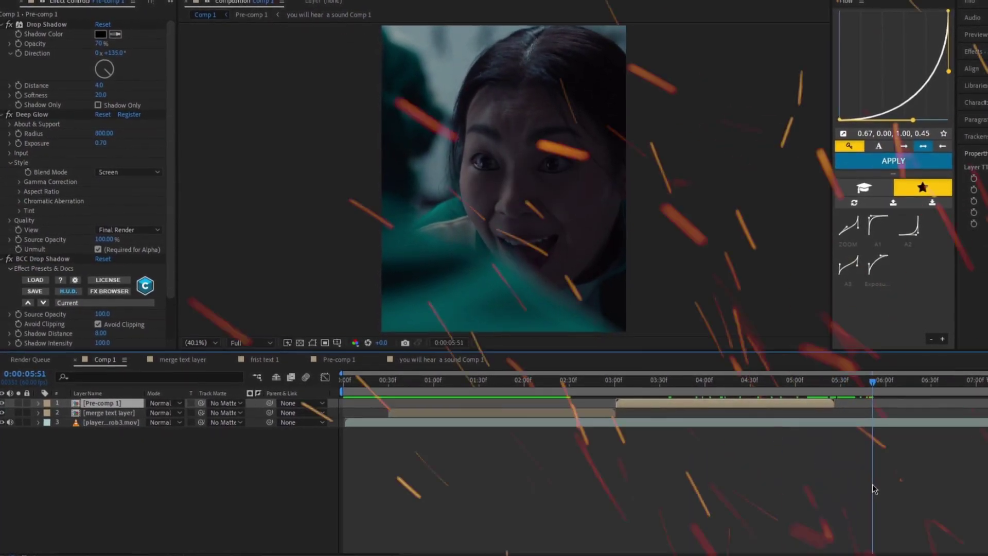